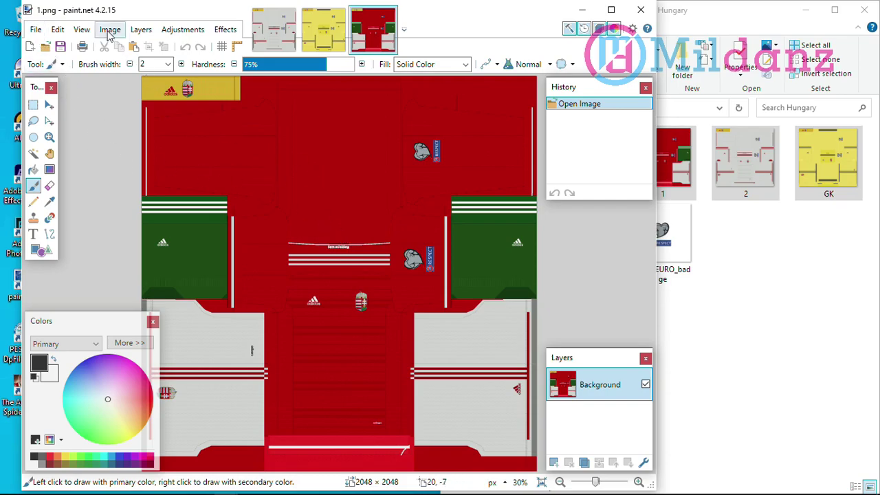
- Export the red kit image as 1.dds into Hungary/Nomor/DDS with BC3 (Linear, DXT5) compression, and close the image
click(36, 29)
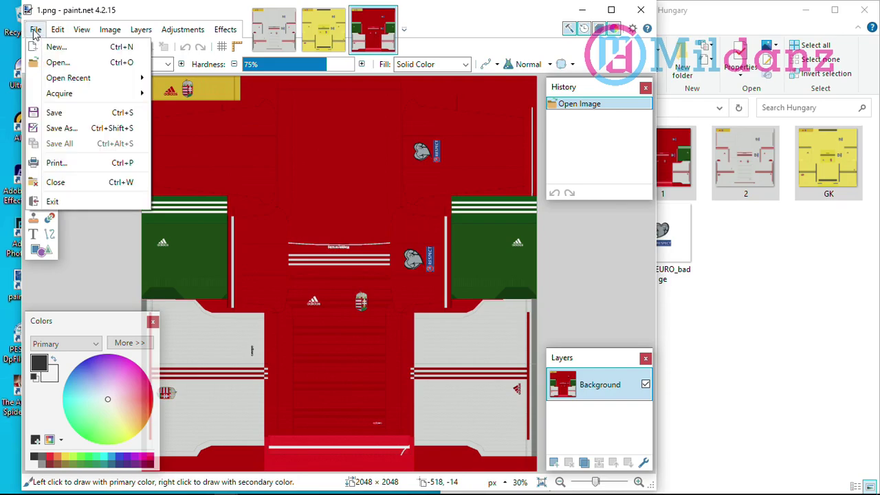
click(58, 129)
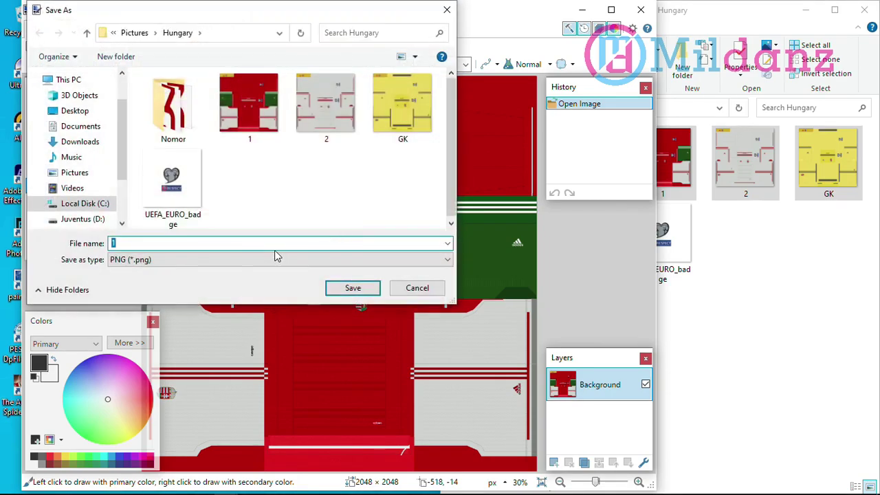
click(277, 259)
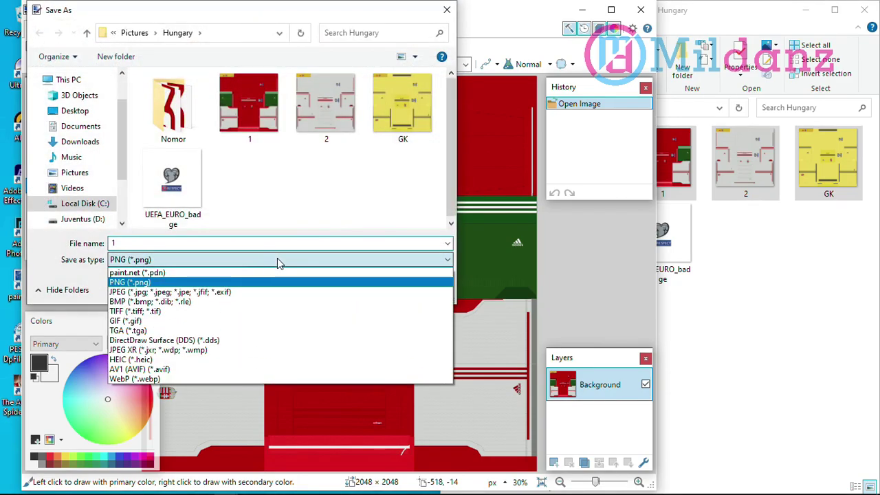
click(197, 341)
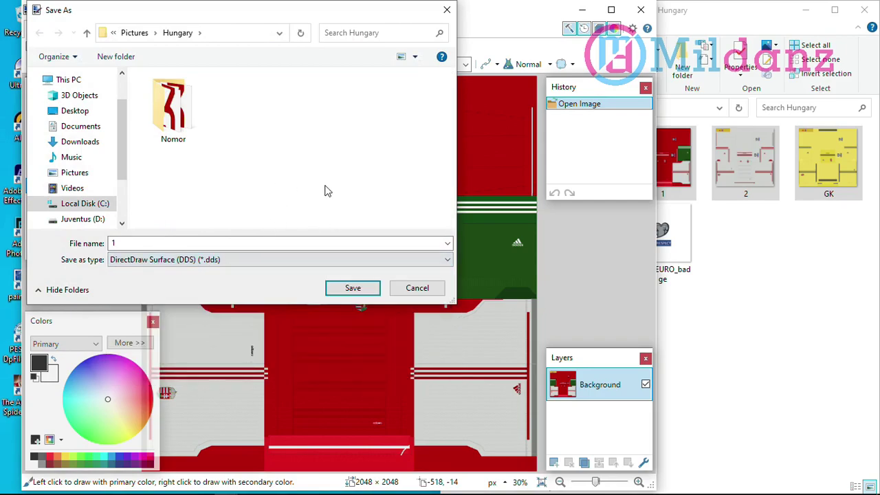
click(178, 125)
double_click(177, 125)
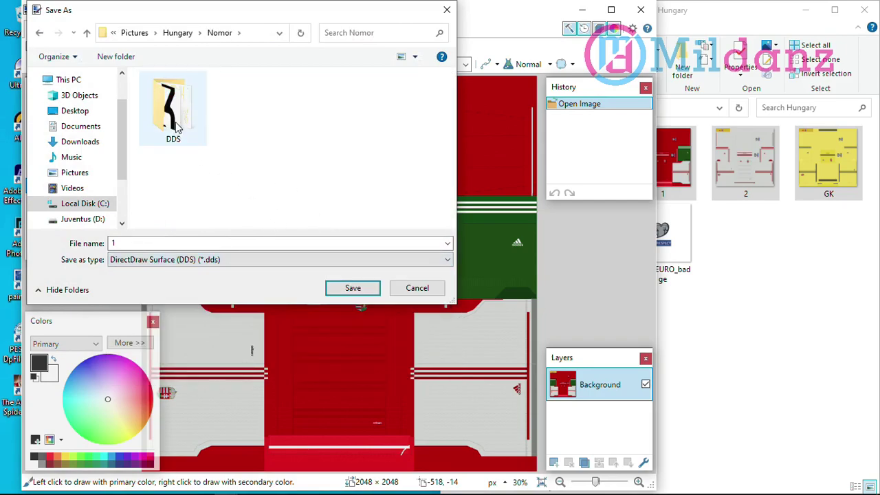
double_click(178, 125)
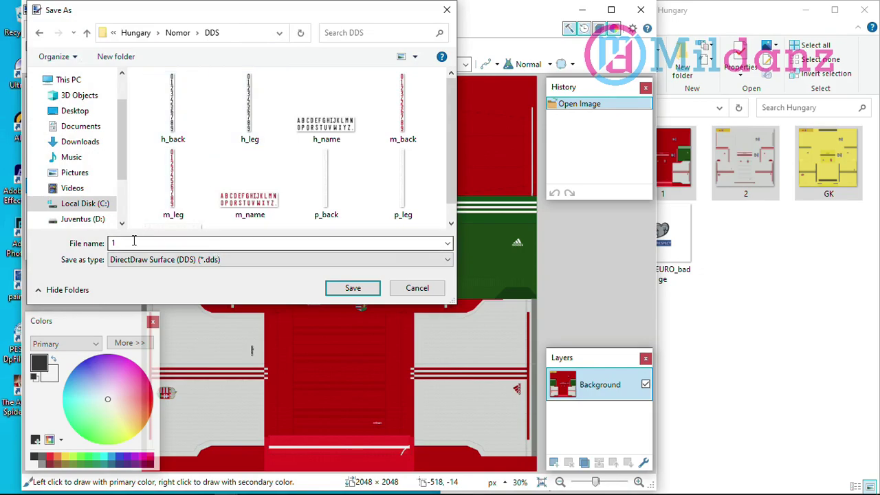
click(357, 290)
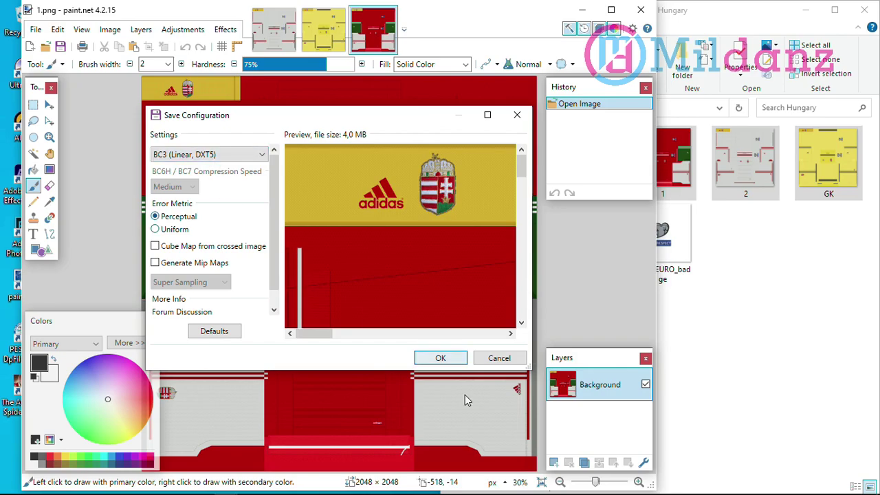
click(441, 358)
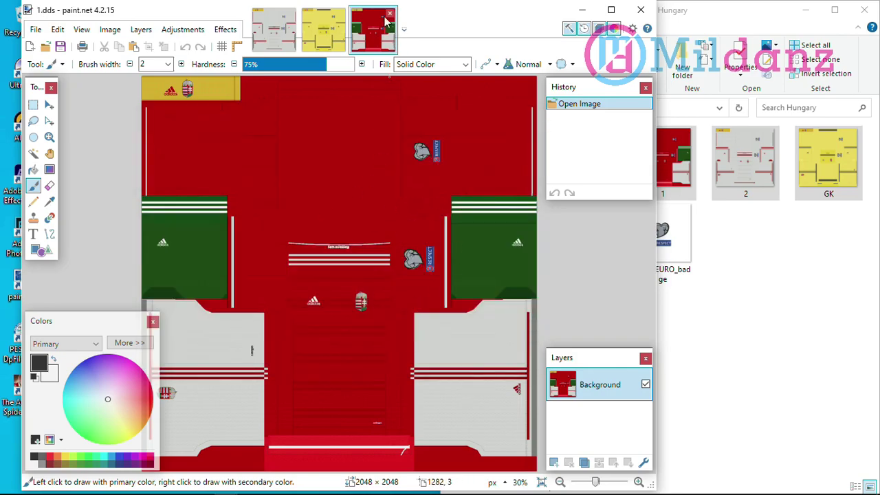
click(392, 14)
- Save the yellow goalkeeper kit as GK in DirectDraw Surface (DDS) format in the Nomor/DDS folder
click(35, 29)
click(72, 129)
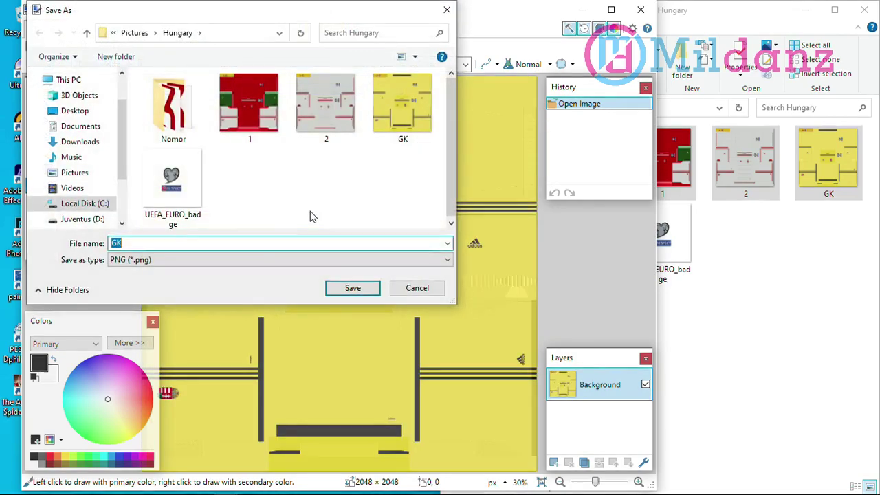
double_click(173, 98)
click(204, 260)
click(204, 318)
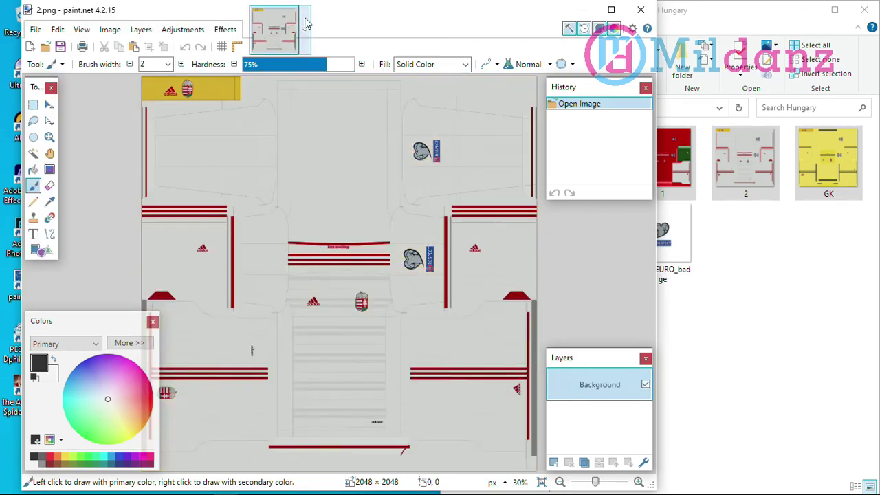
- Save the white kit as 2 in DDS format in the Nomor/DDS folder and close paint.net
key(ctrl+shift+s)
key(Return)
key(Return)
click(640, 10)
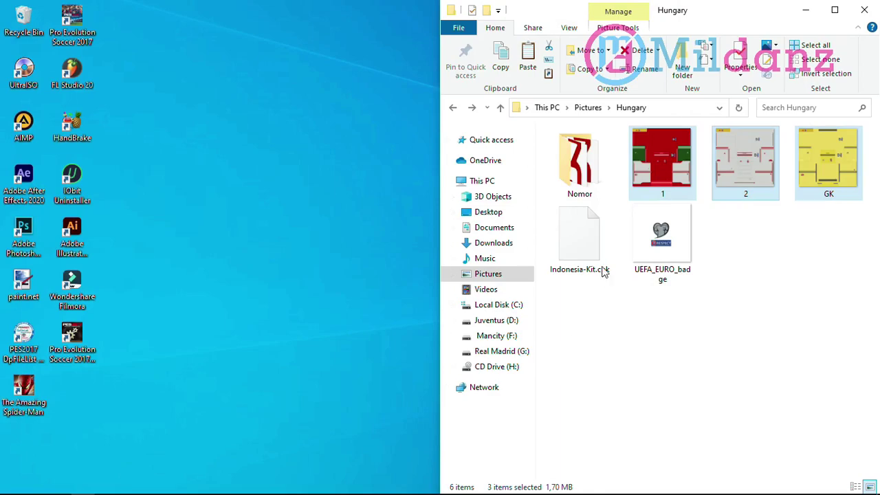
- Launch CRI Packed File Maker from the CPK Builder archive, browsing through the 12 PES 2017 edit folder on drive D
click(575, 242)
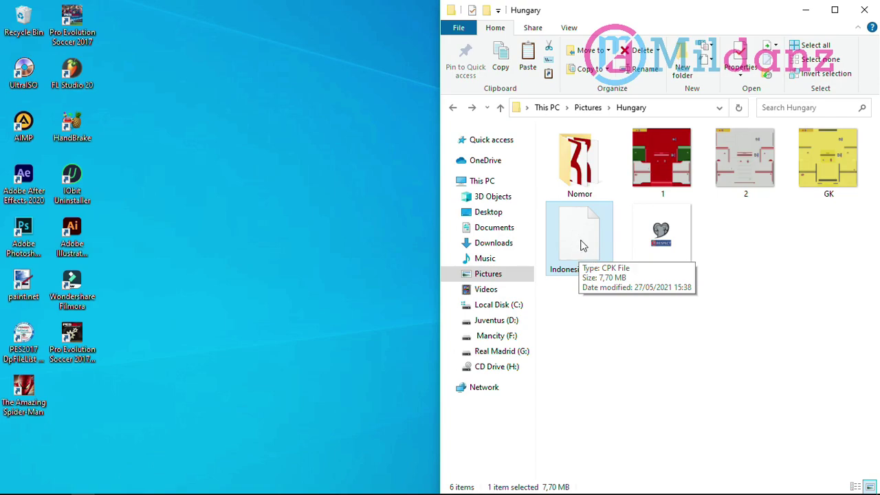
click(516, 322)
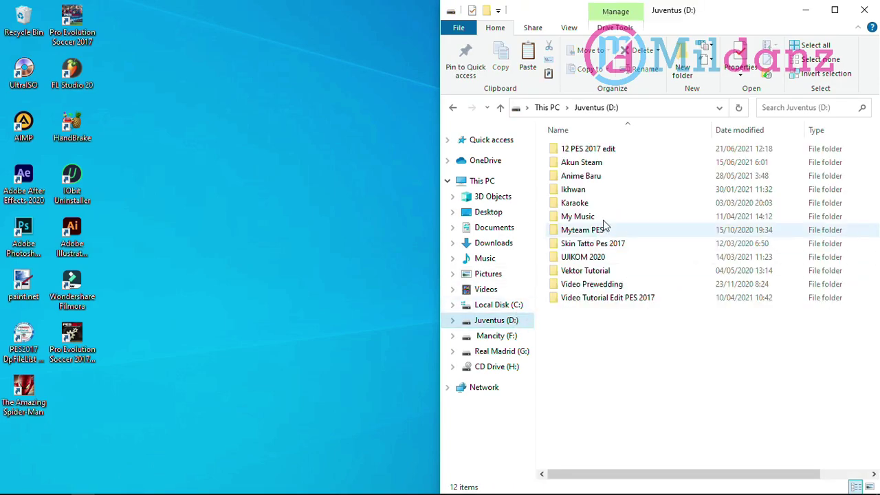
double_click(572, 150)
double_click(577, 150)
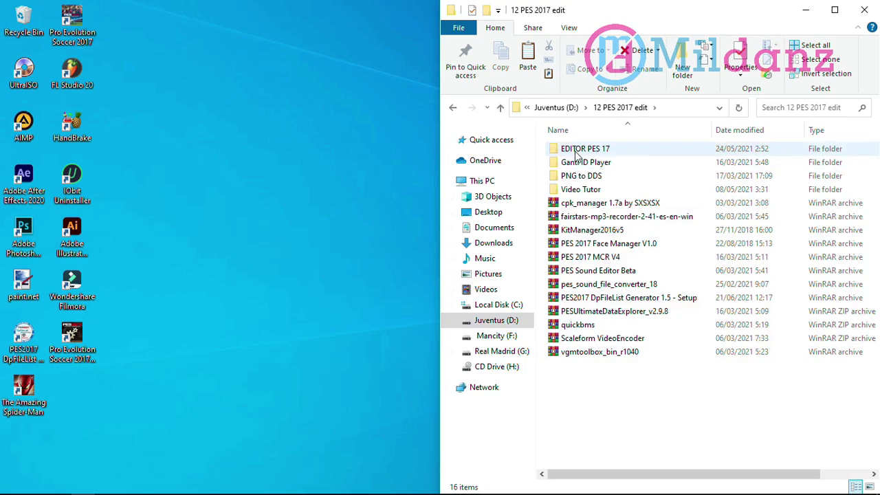
double_click(585, 189)
double_click(384, 297)
click(790, 275)
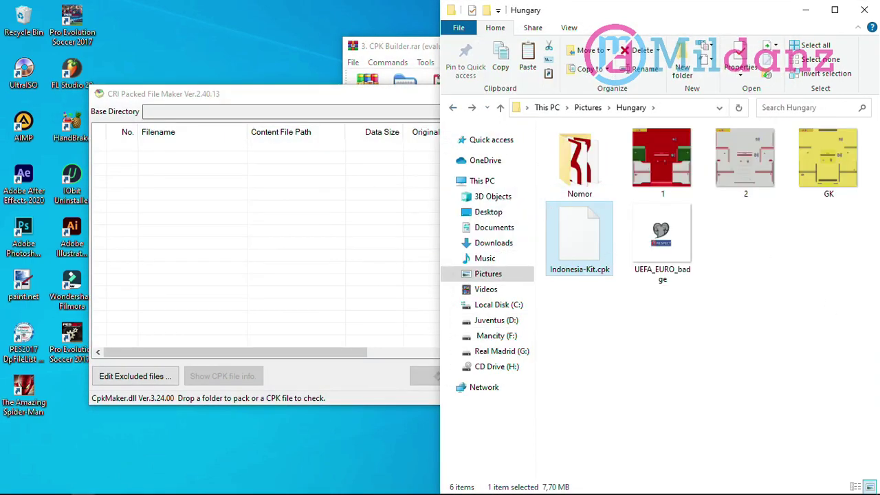
- Load Indonesia-Kit.cpk into CRI Packed File Maker and extract its files into a new desktop folder named Hungary
drag(580, 237, 367, 281)
click(367, 281)
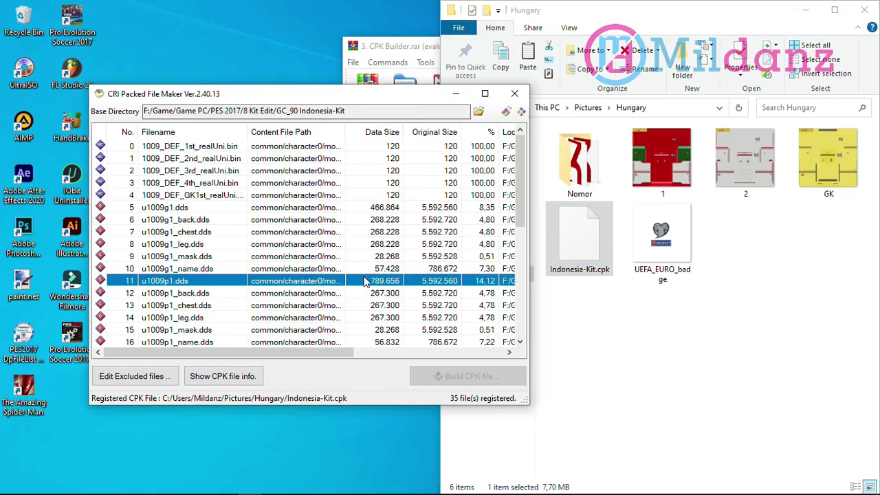
click(522, 112)
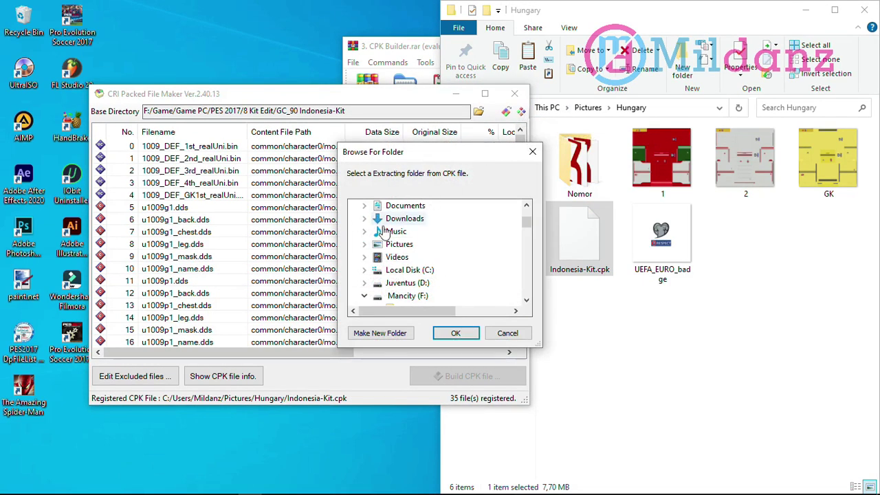
scroll(379, 226, up, 2)
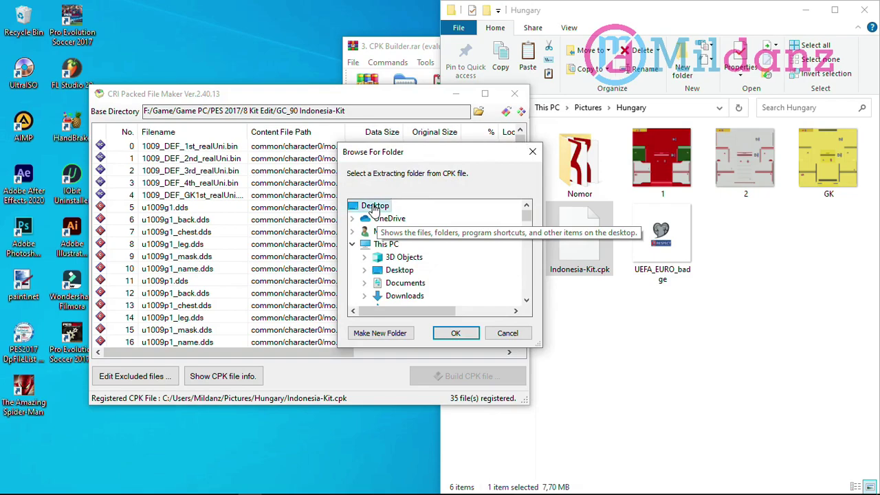
click(374, 333)
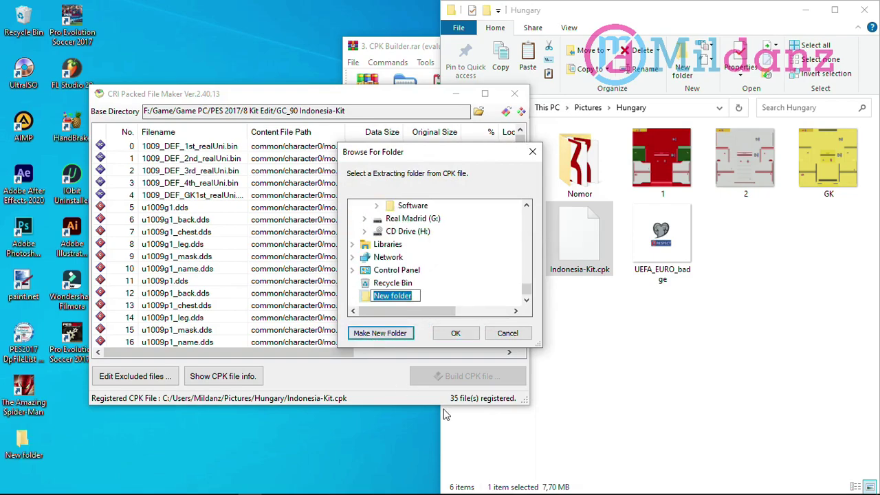
text(Hungary)
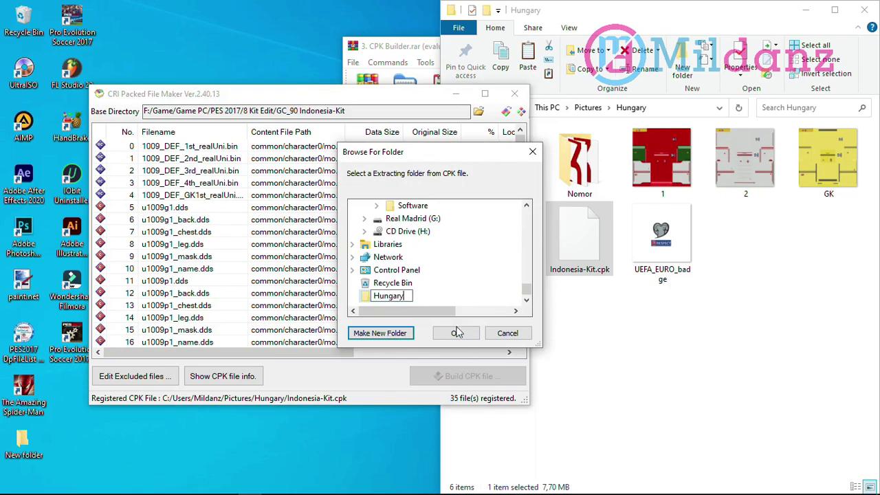
click(428, 302)
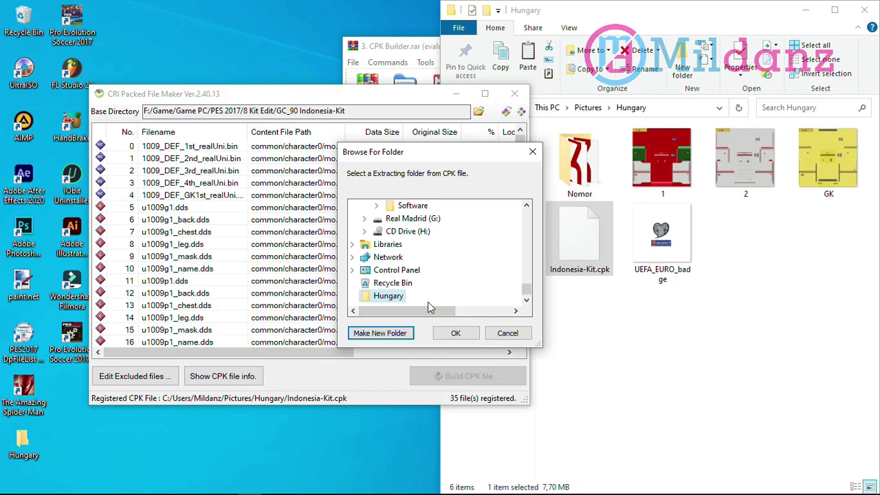
click(455, 333)
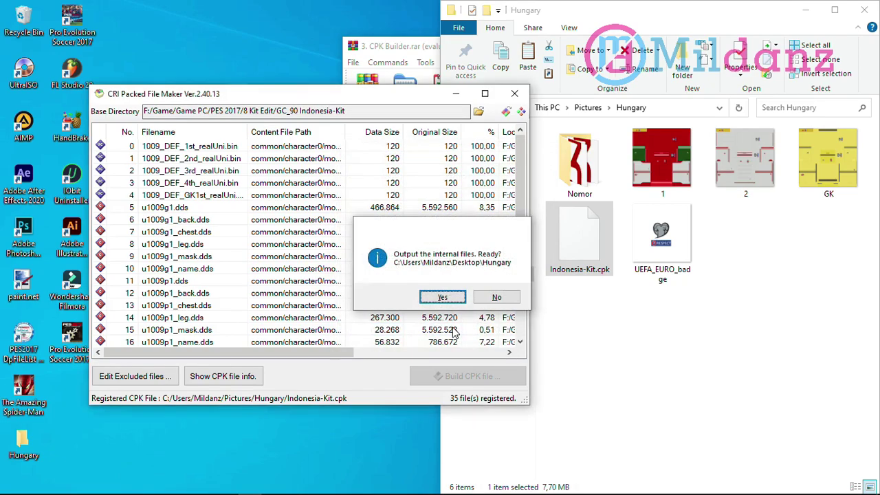
key(Return)
click(409, 325)
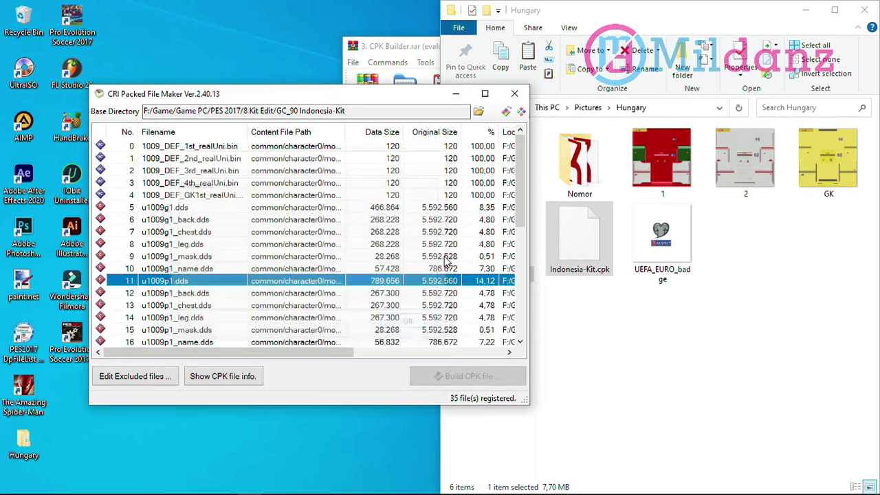
- Close the CPK tool and its archive window, and move the Hungary folder beside The Amazing Spider-Man shortcut on the desktop
click(514, 93)
drag(23, 443, 81, 391)
click(431, 298)
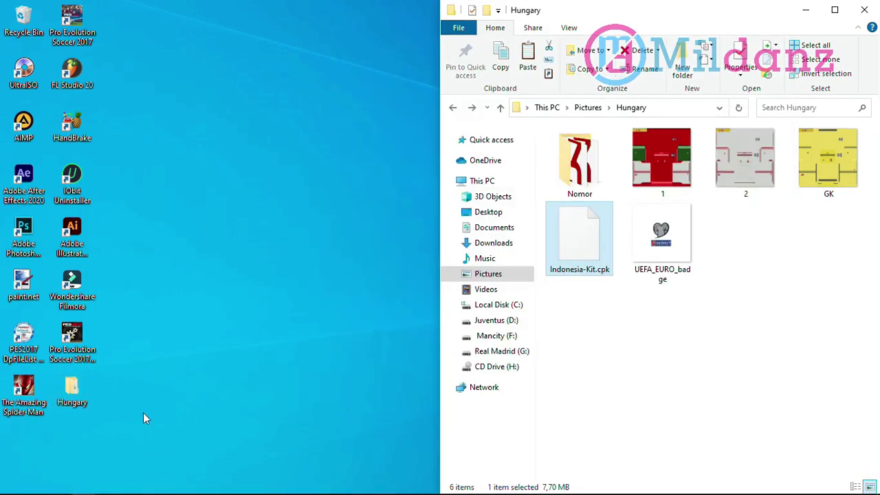
- Open the extracted Hungary folder on the desktop and go down through common/character0/model/character/uniform/team to the 1009 folder
double_click(83, 398)
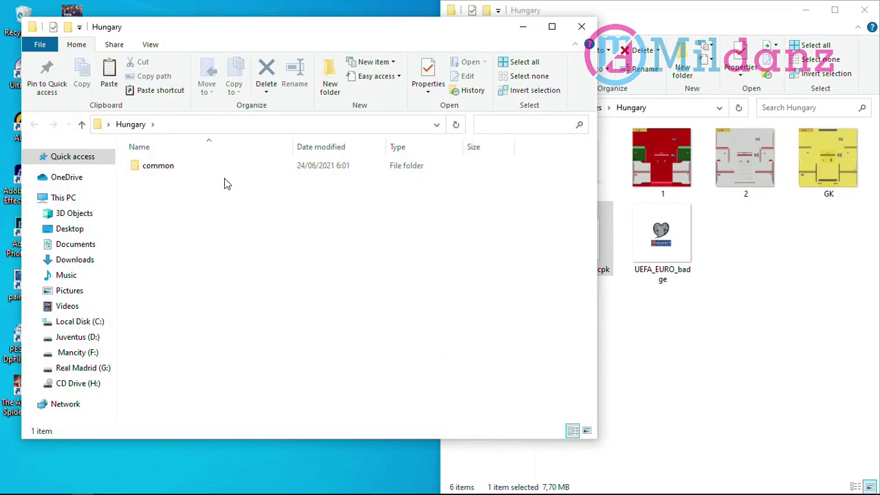
double_click(188, 172)
double_click(188, 173)
double_click(189, 173)
double_click(189, 174)
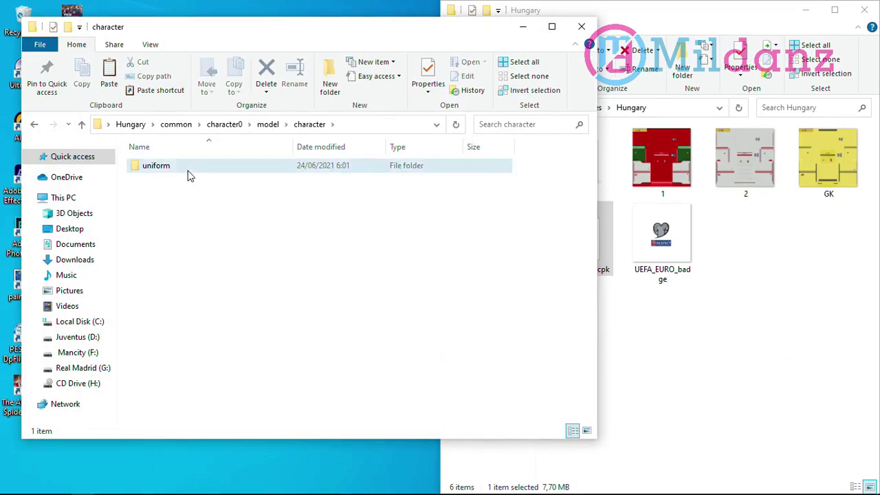
double_click(189, 173)
double_click(162, 170)
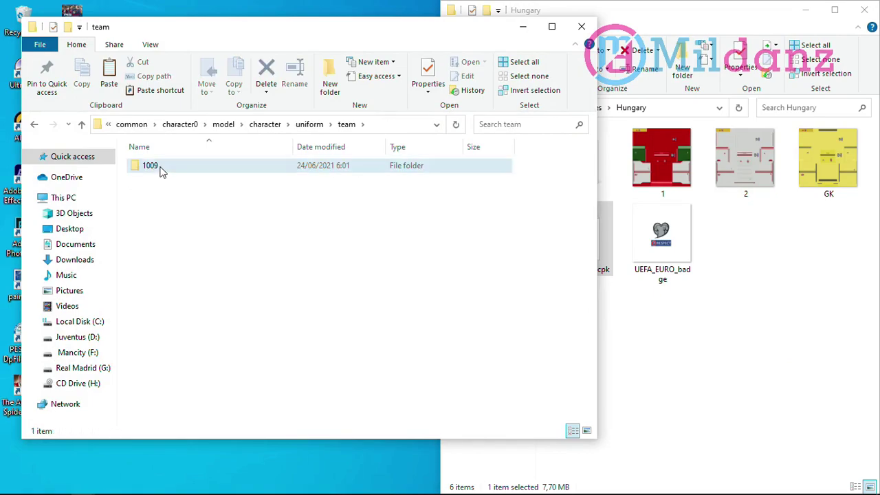
double_click(162, 169)
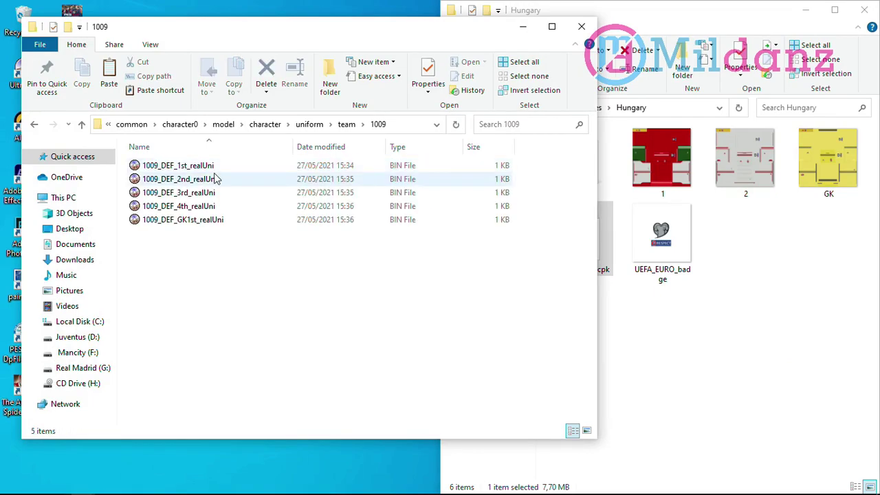
- Go back to the uniform folder and open its texture subfolder
click(36, 125)
click(36, 125)
double_click(158, 181)
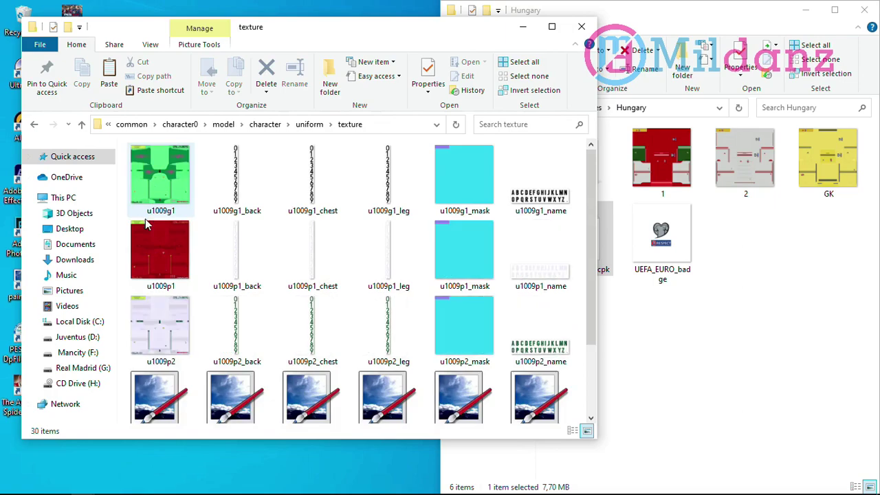
- Check the converted kit and number textures in the Nomor/DDS folder of the Hungary pictures, and return to Nomor
click(768, 206)
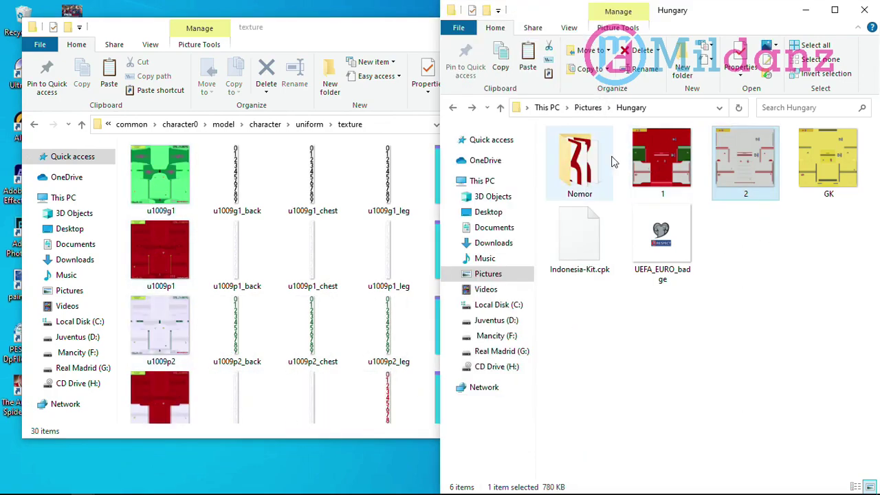
click(588, 158)
double_click(588, 158)
double_click(584, 160)
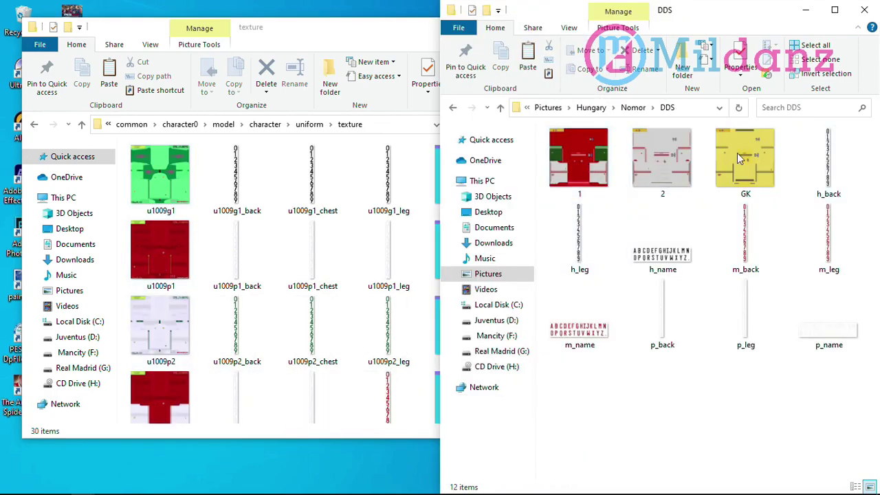
click(453, 107)
- Permanently delete all existing files in the extracted texture folder
click(314, 274)
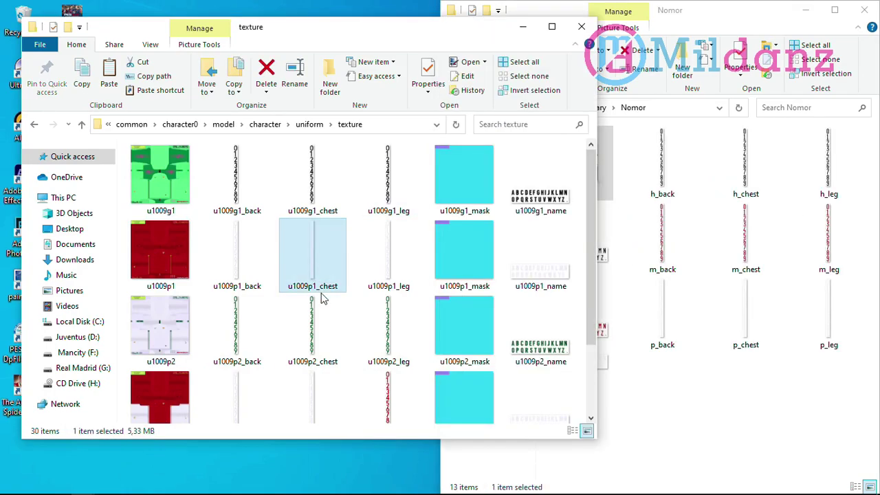
key(ctrl+a)
key(shift+Delete)
key(Return)
- Copy all files from the Nomor/DDS folder into the emptied texture folder, and return to the Hungary pictures folder
click(657, 227)
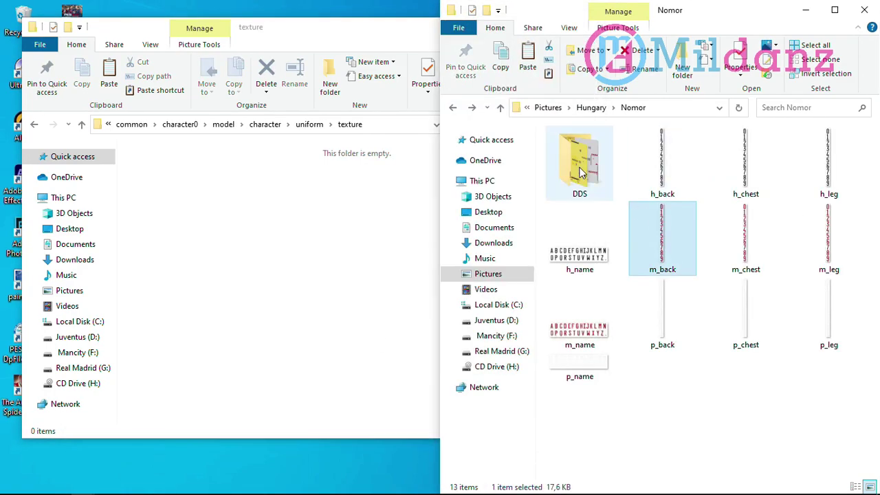
double_click(579, 172)
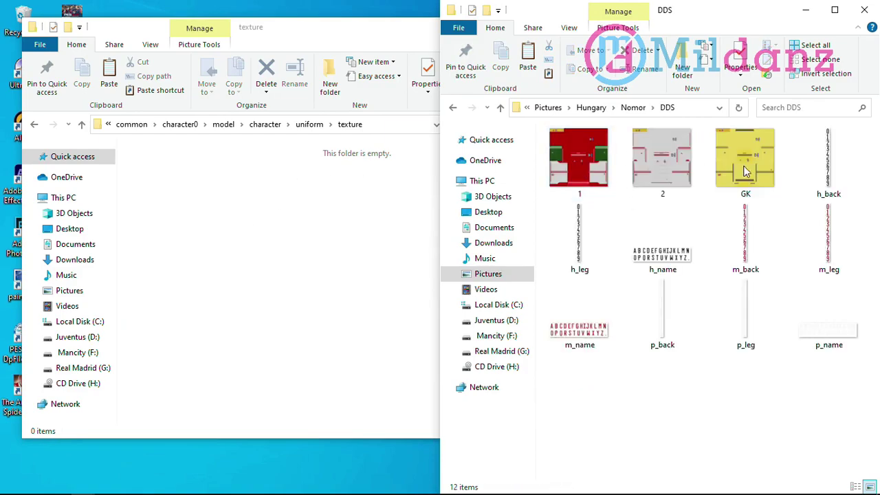
key(ctrl+a)
key(ctrl+c)
click(312, 298)
key(ctrl+v)
click(591, 107)
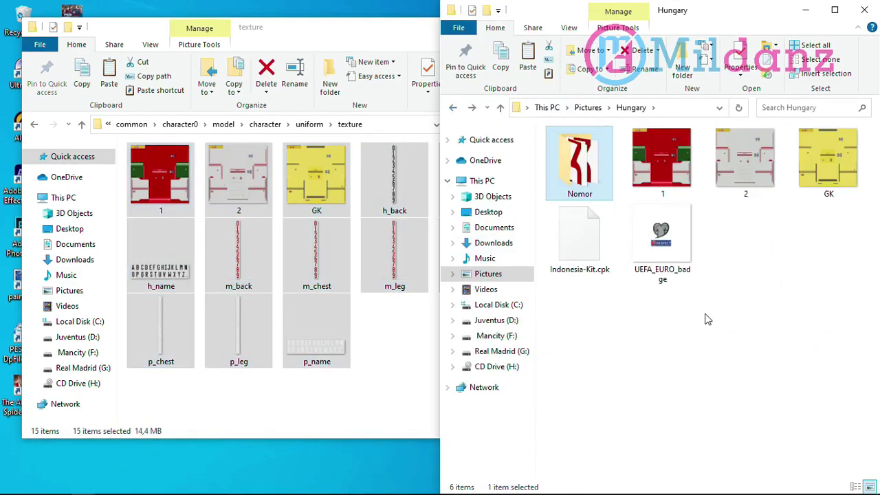
- Close the Hungary pictures window and check the contents of the 1009 folder inside the uniform's team folder
click(864, 9)
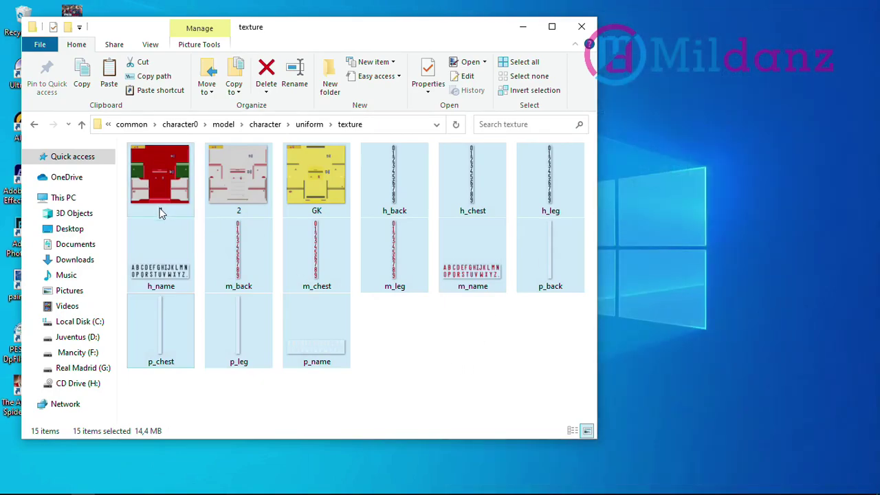
click(34, 124)
double_click(152, 173)
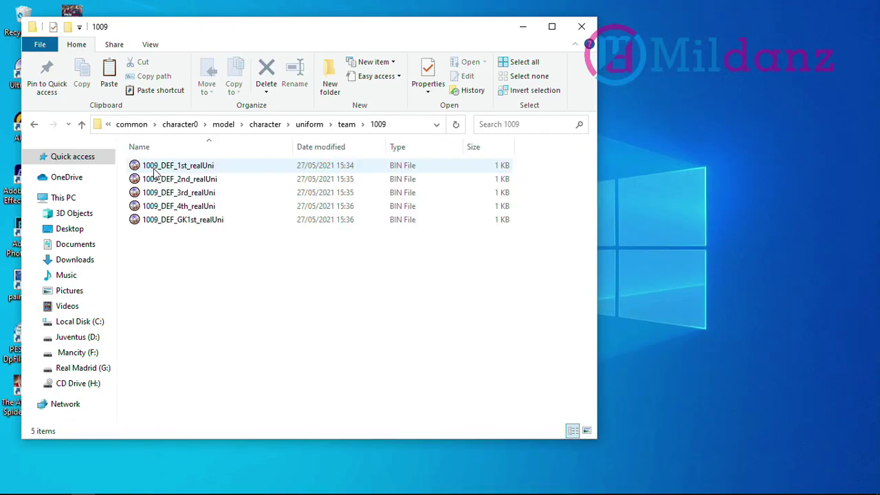
click(33, 124)
drag(278, 25, 526, 13)
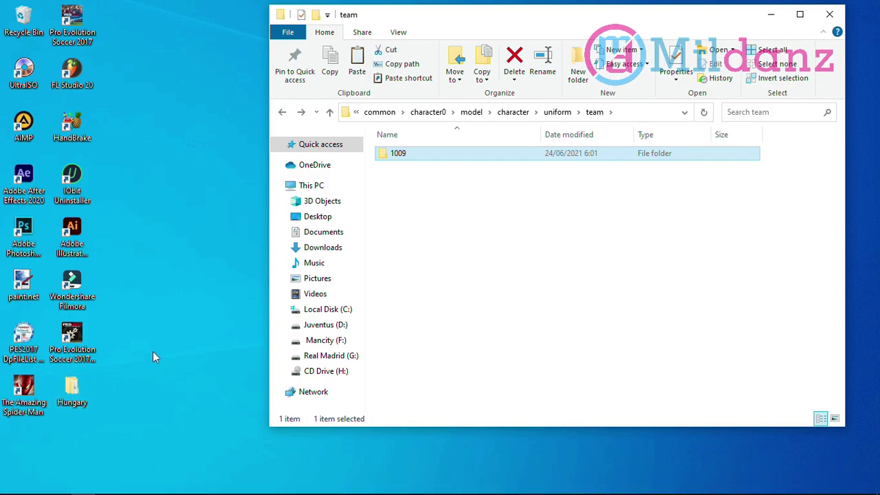
click(174, 151)
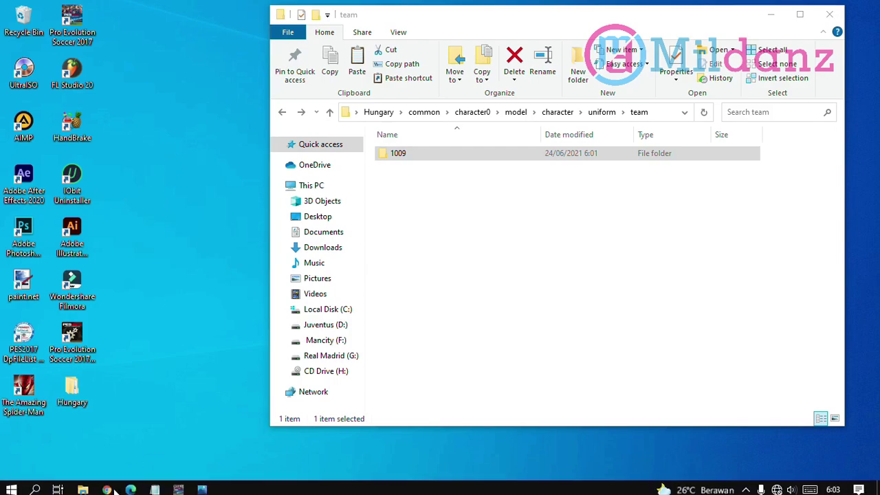
- Open the EDITOR PES 17 folder beside the notes and launch PES File Crypter 2017 from its archive
click(82, 485)
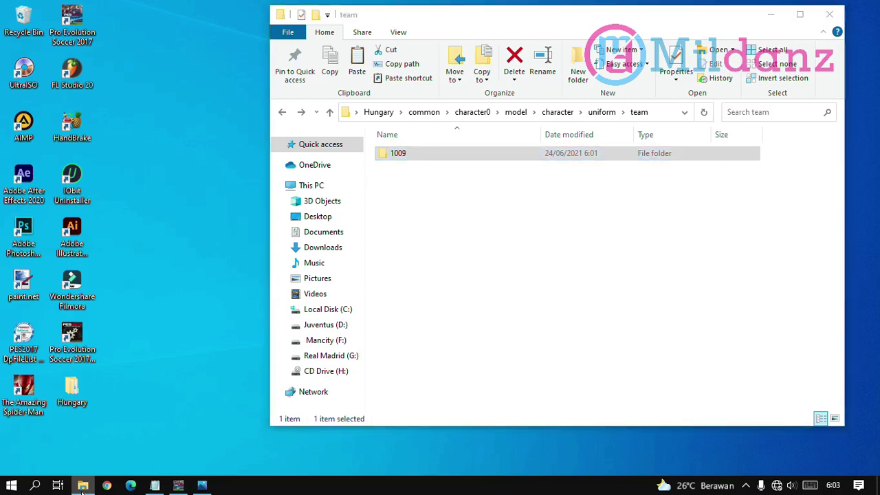
right_click(82, 486)
click(155, 485)
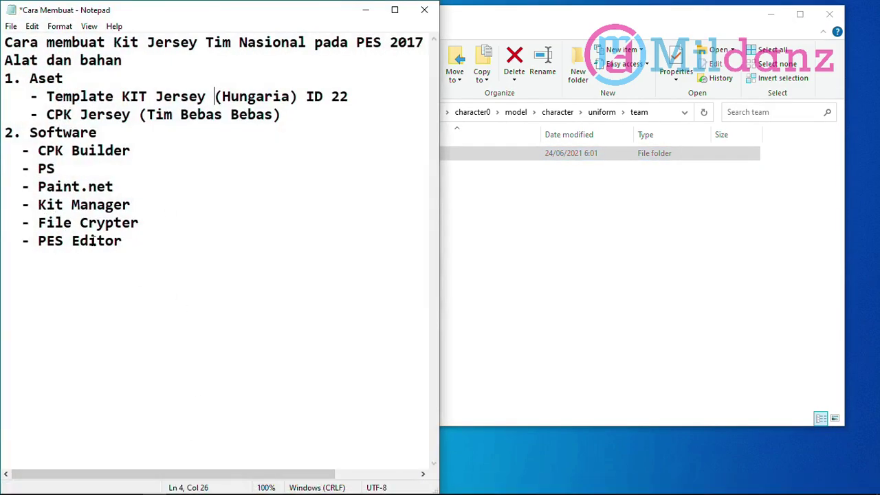
right_click(82, 485)
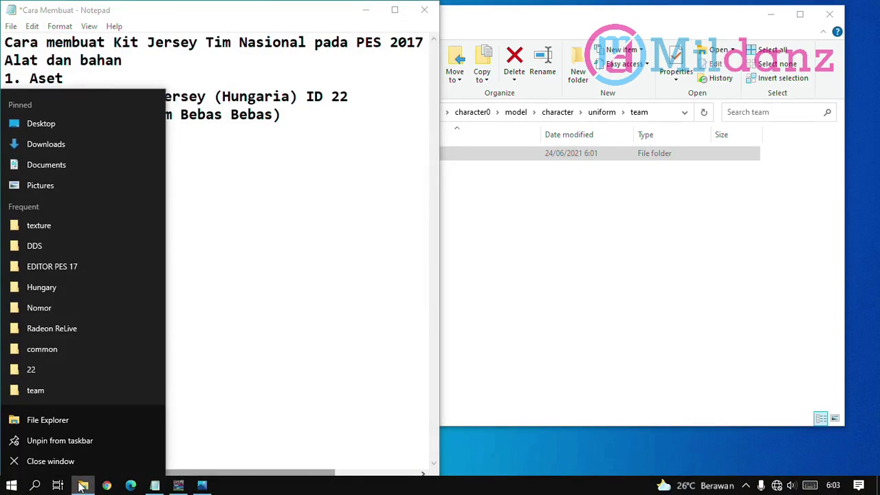
click(54, 268)
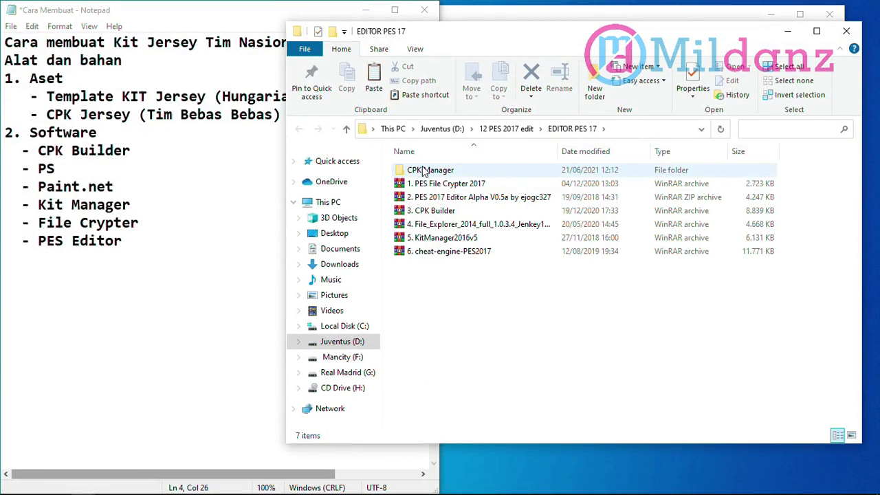
double_click(422, 170)
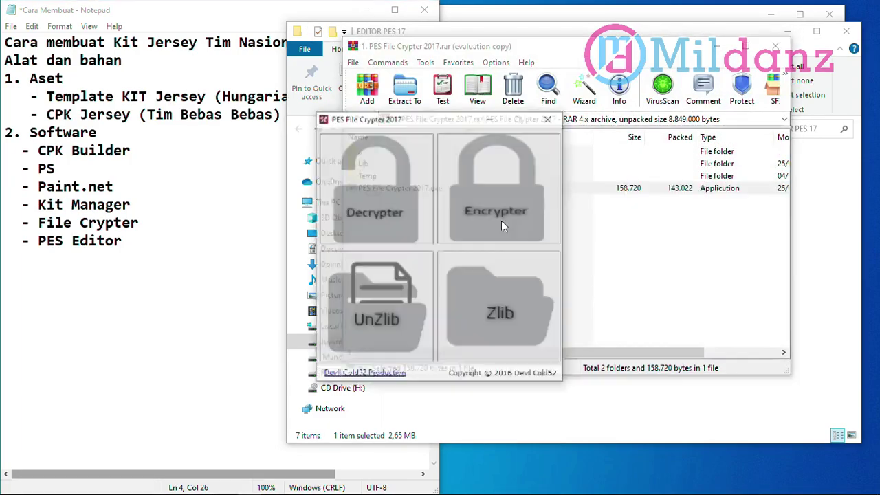
drag(450, 121, 625, 107)
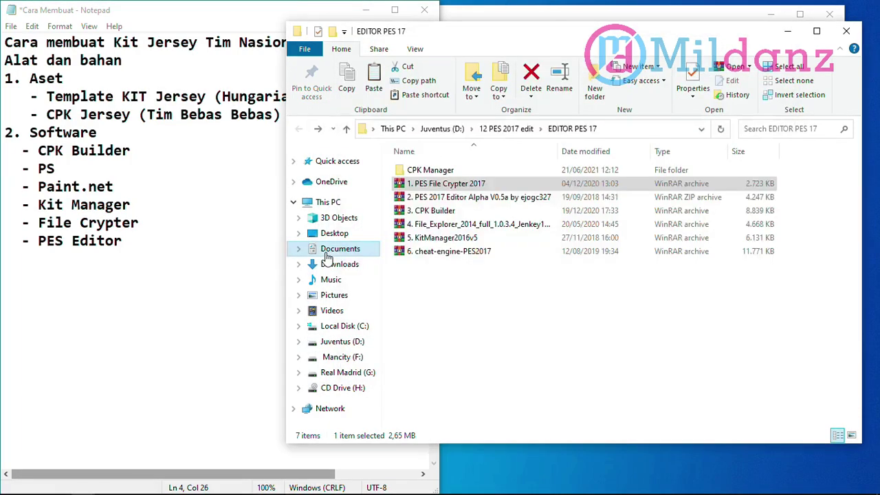
- Open the game's save folder under Documents/KONAMI/Pro Evolution Soccer 2017
click(328, 251)
double_click(418, 332)
double_click(440, 171)
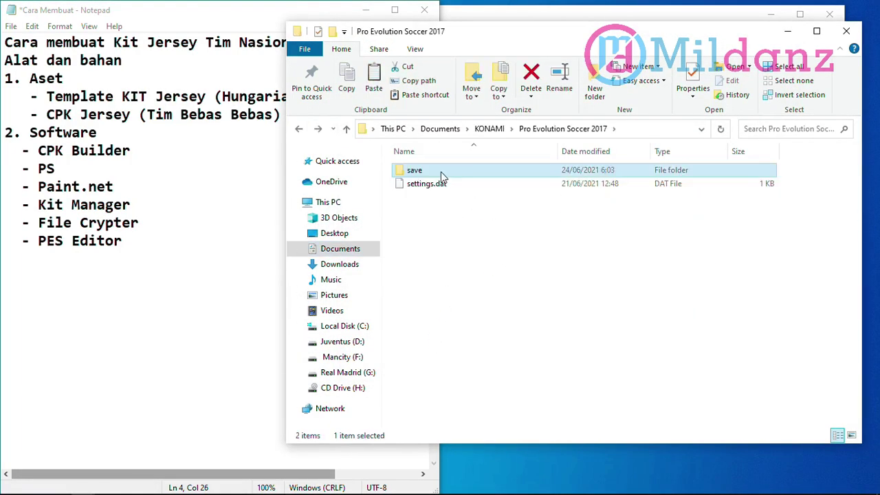
double_click(442, 174)
- Decrypt the EDIT00000000 save file with PES File Crypter 2017, and close the tool
click(470, 185)
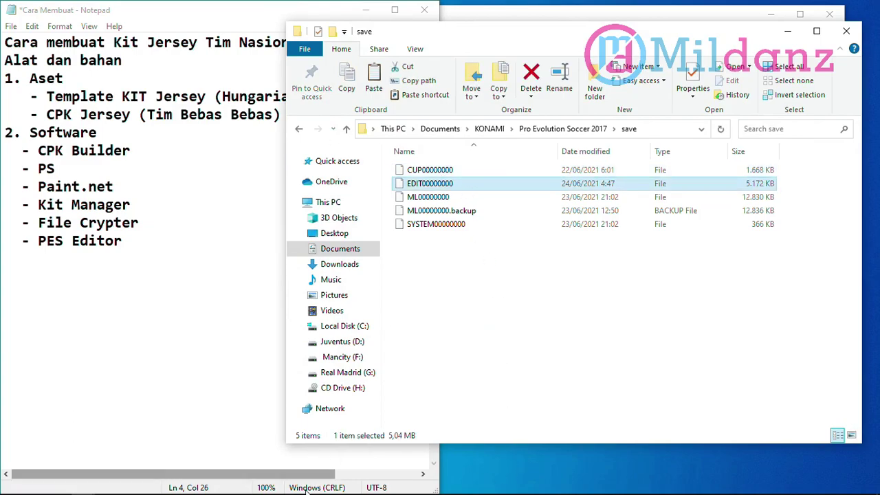
click(249, 485)
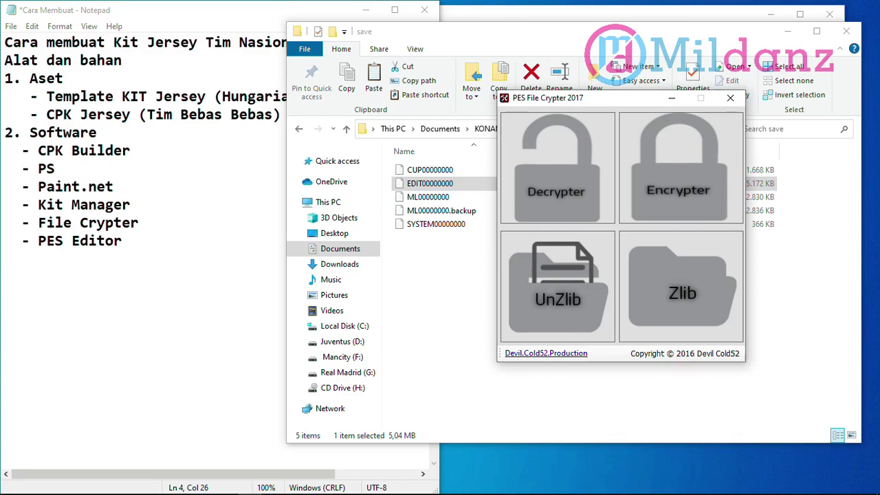
drag(429, 182, 558, 184)
click(486, 297)
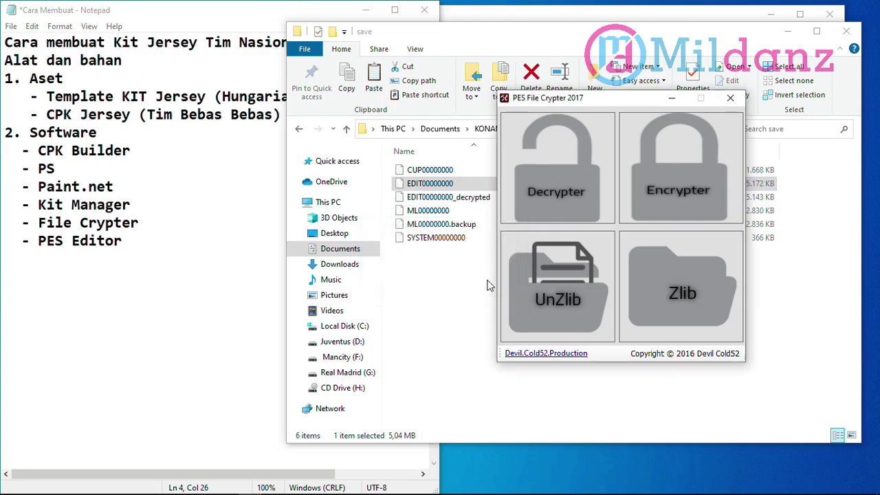
click(462, 199)
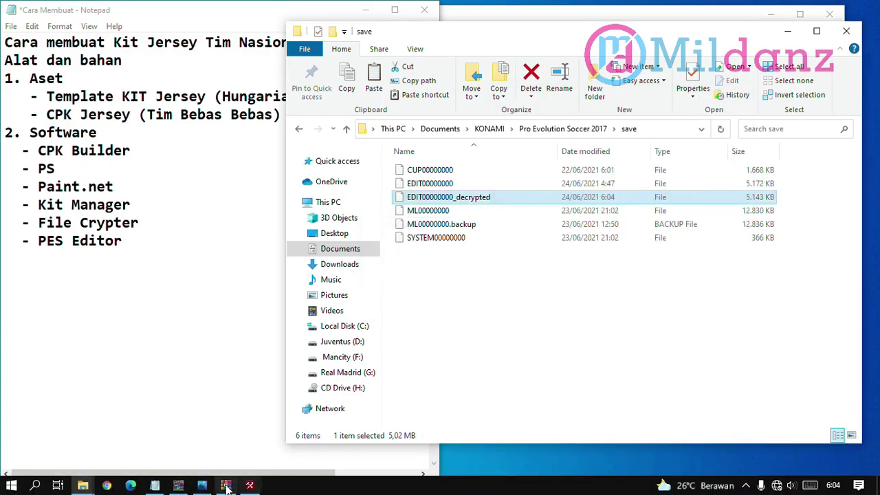
click(249, 486)
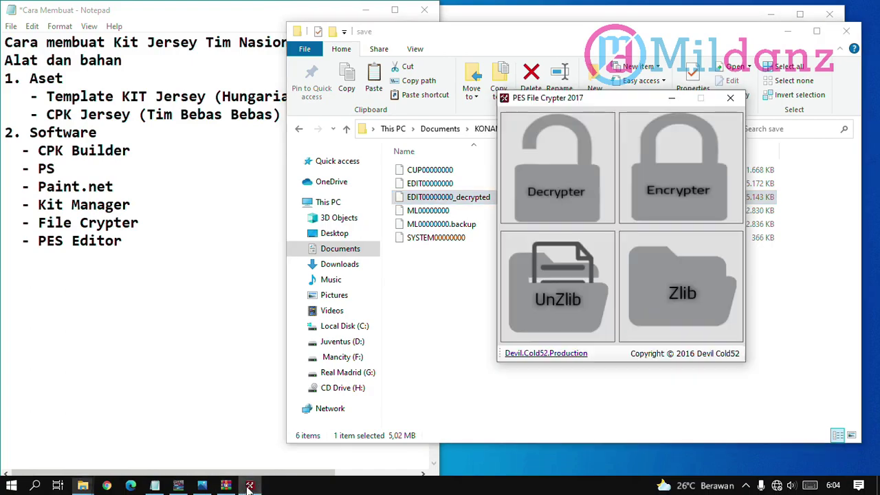
click(730, 98)
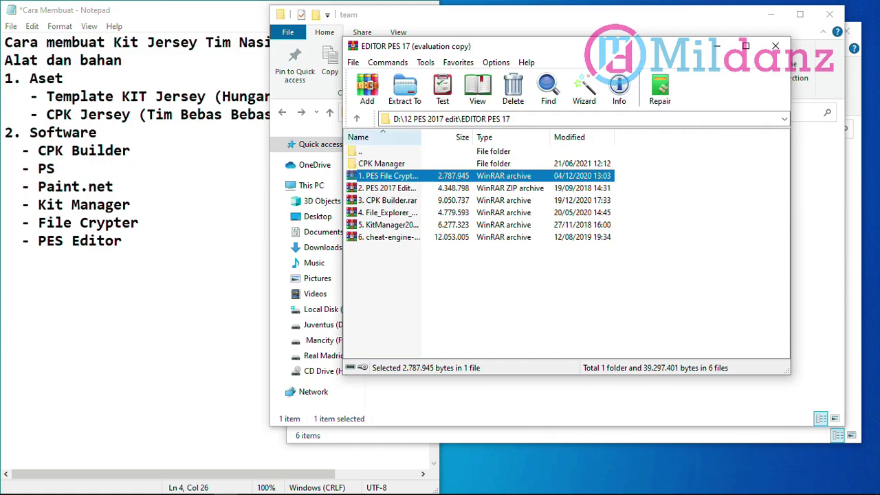
- Launch PES 2017 Editor from its archive and load the EDIT00000000_decrypted file from the save folder
double_click(420, 137)
double_click(405, 188)
click(426, 212)
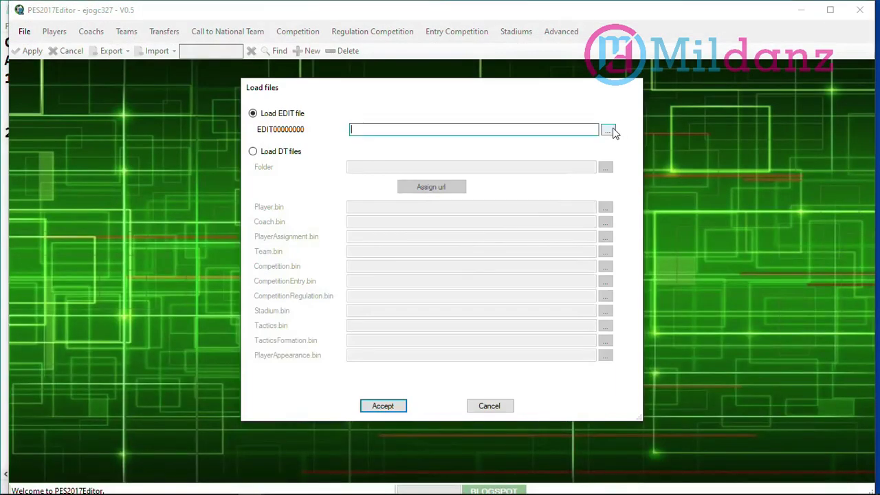
click(610, 129)
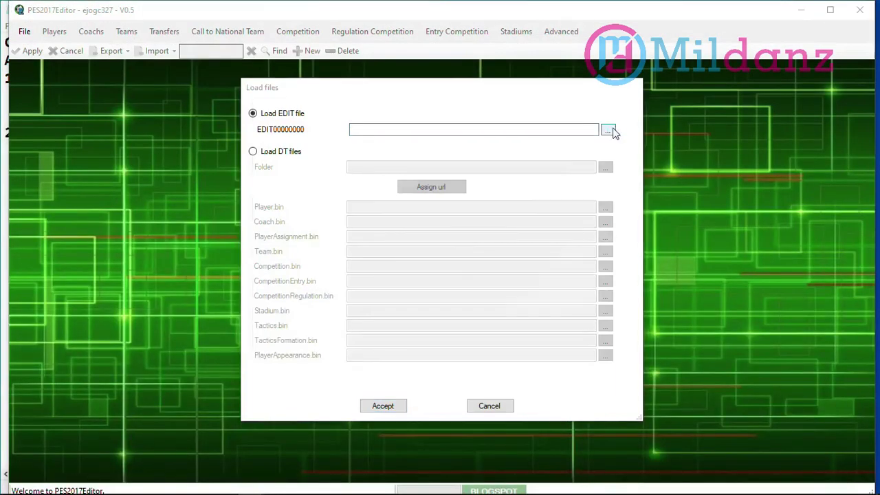
click(443, 220)
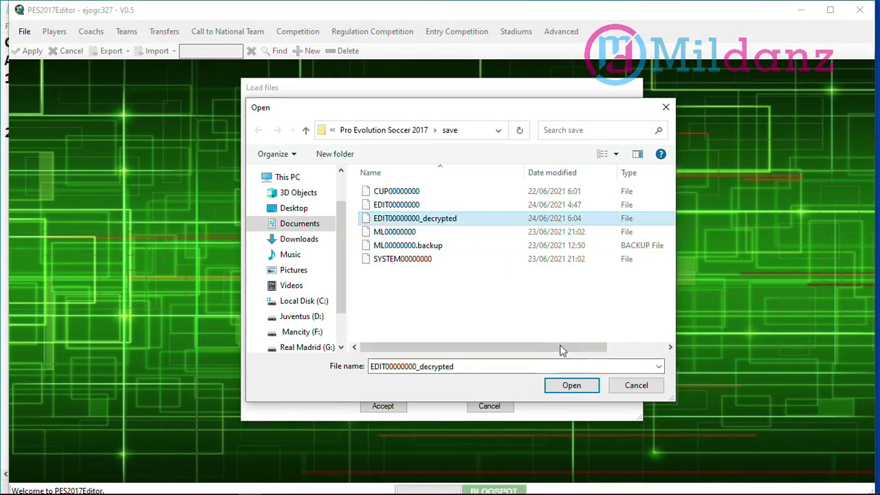
click(584, 384)
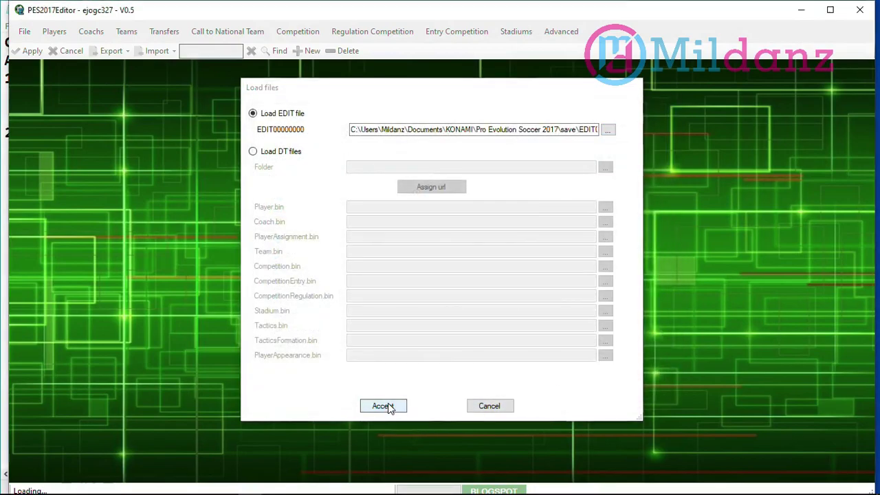
click(389, 407)
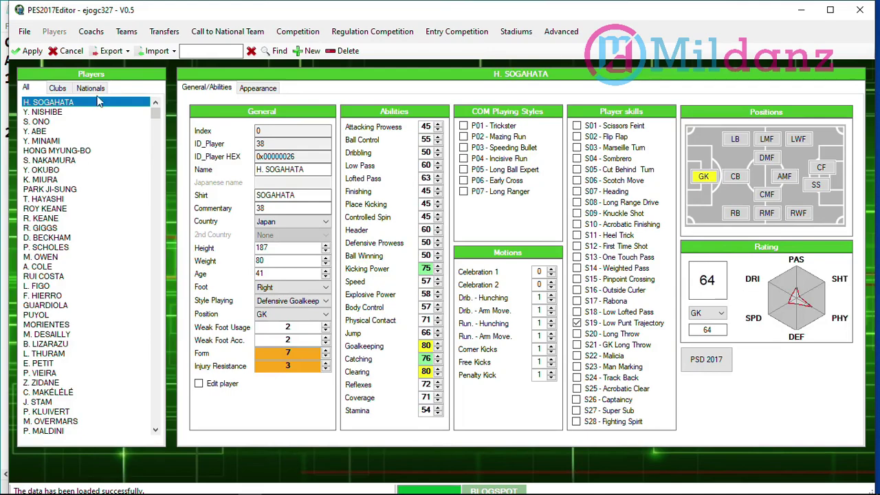
- Search the teams for HUNGARY, check its team ID, and exit the editor
click(127, 32)
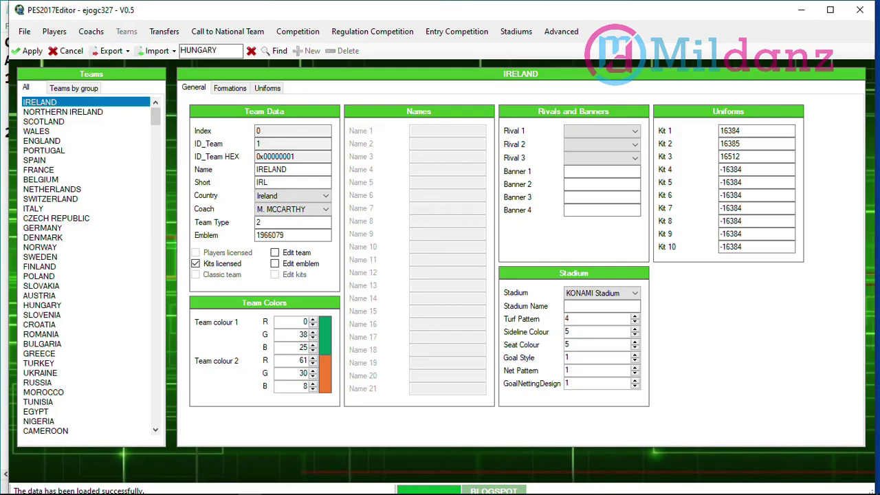
key(Return)
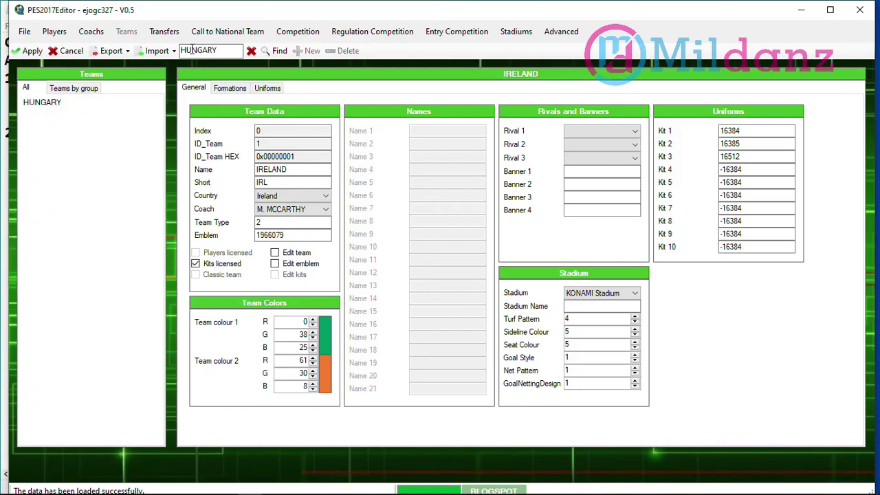
click(72, 105)
click(274, 144)
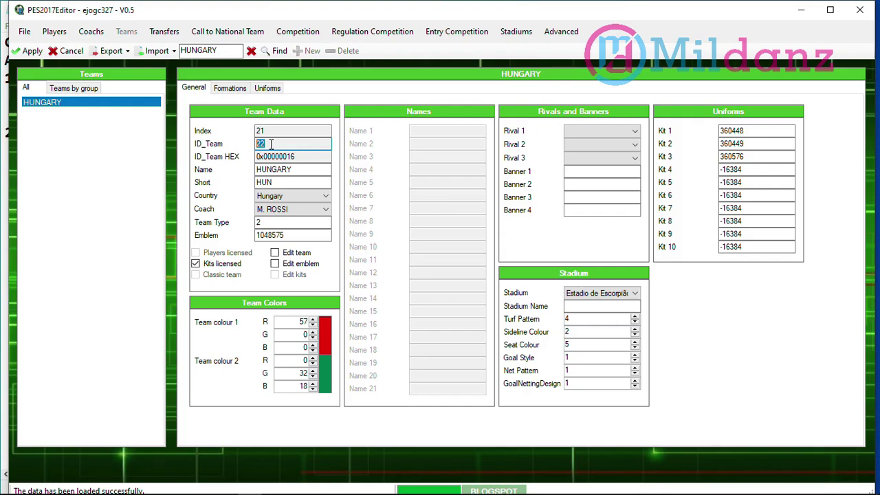
click(859, 10)
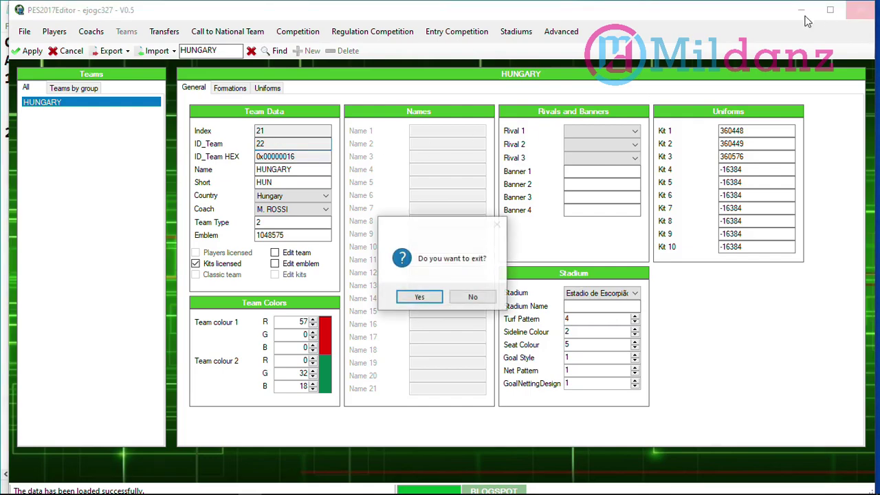
click(421, 296)
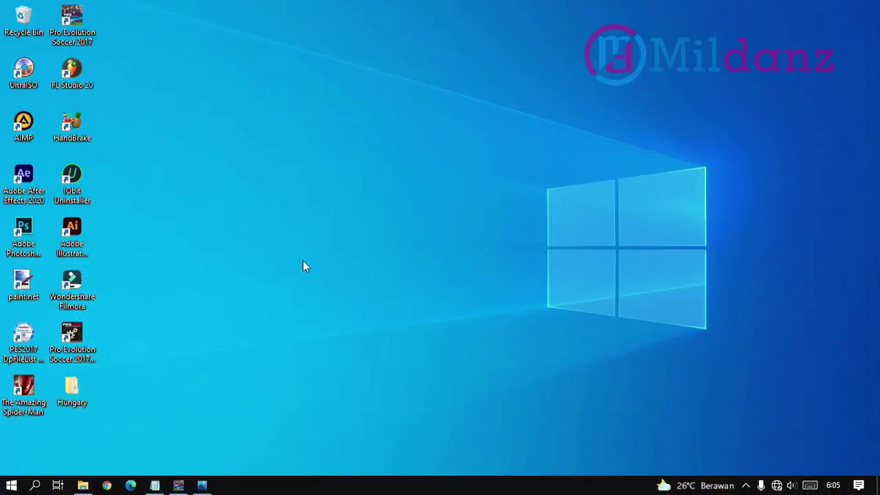
- Move the Hungary folder to the middle of the desktop and open its common/character0/model/character/uniform/texture subfolder
drag(60, 394, 496, 185)
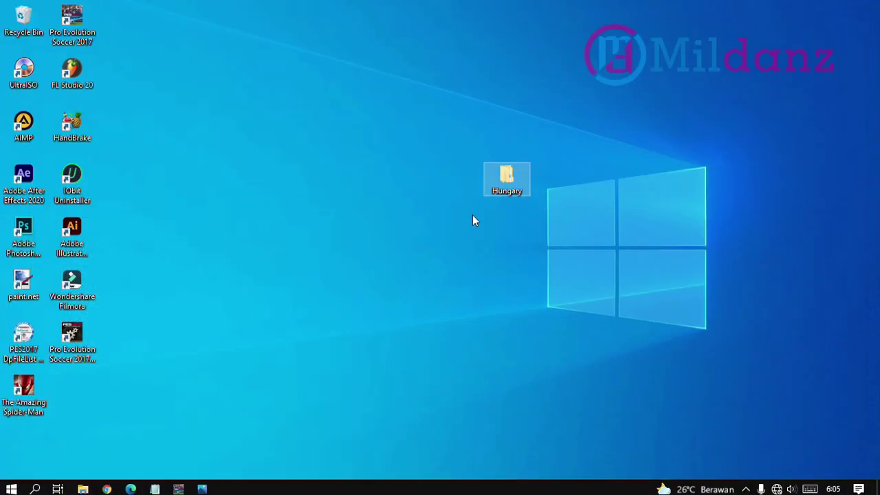
double_click(501, 185)
double_click(431, 154)
double_click(431, 154)
double_click(430, 154)
double_click(431, 154)
double_click(431, 154)
double_click(422, 169)
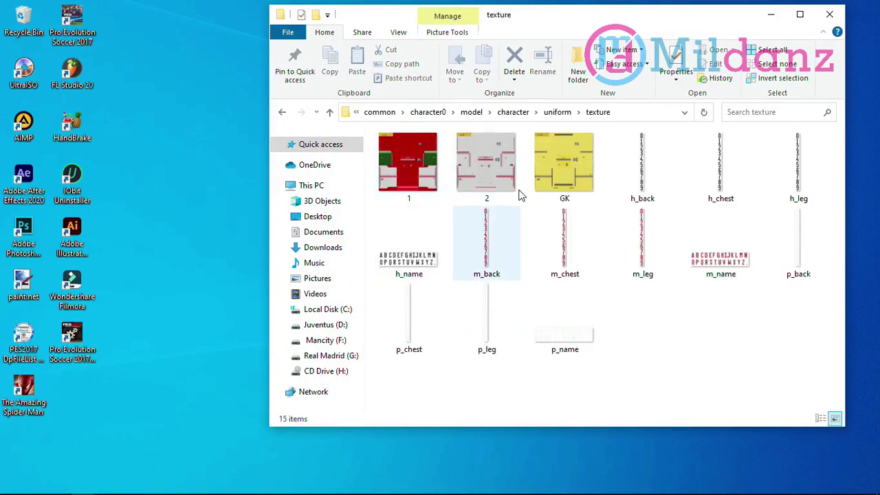
click(281, 112)
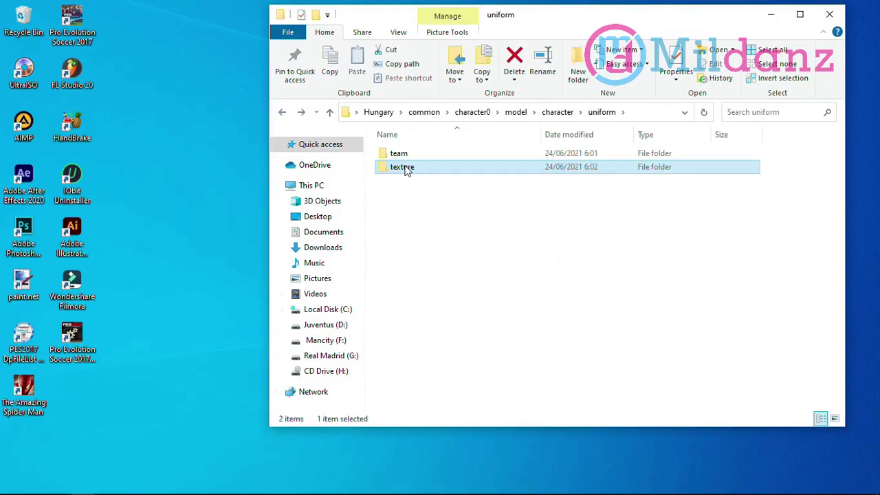
double_click(406, 171)
click(406, 171)
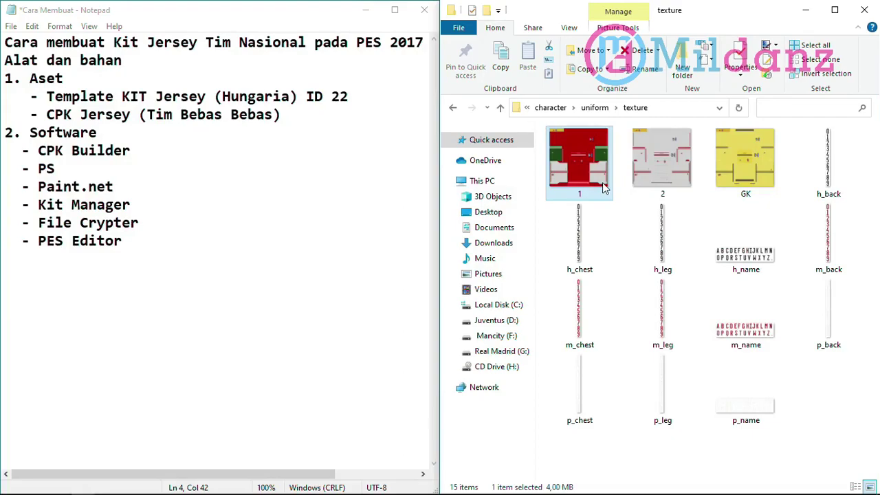
- Rename the red kit texture 1 as u0022p1 and copy the new name for reuse
right_click(602, 185)
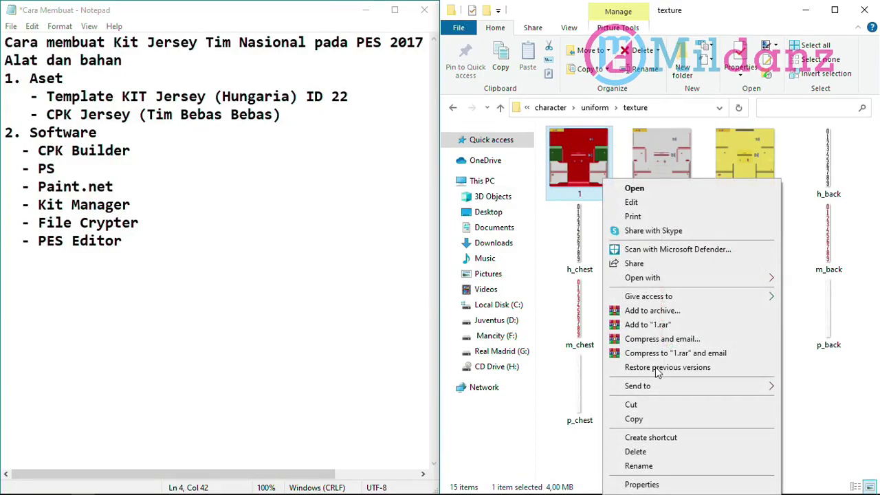
click(647, 465)
text(u22)
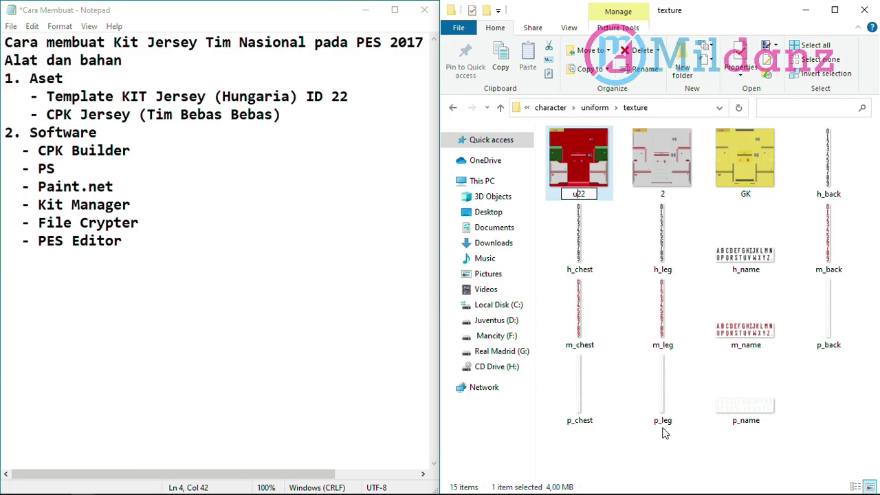
text(00)
key(BackSpace)
key(BackSpace)
key(BackSpace)
text(1)
text(2)
text(0)
key(BackSpace)
key(Delete)
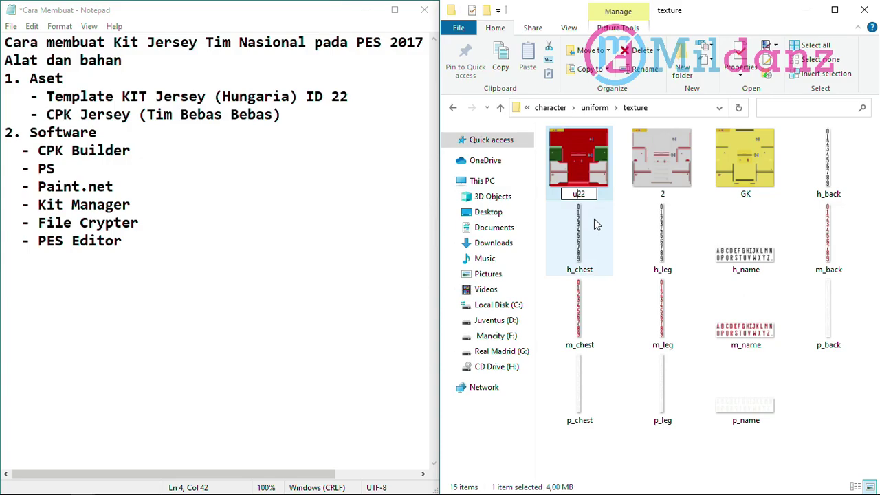
text(0022p1)
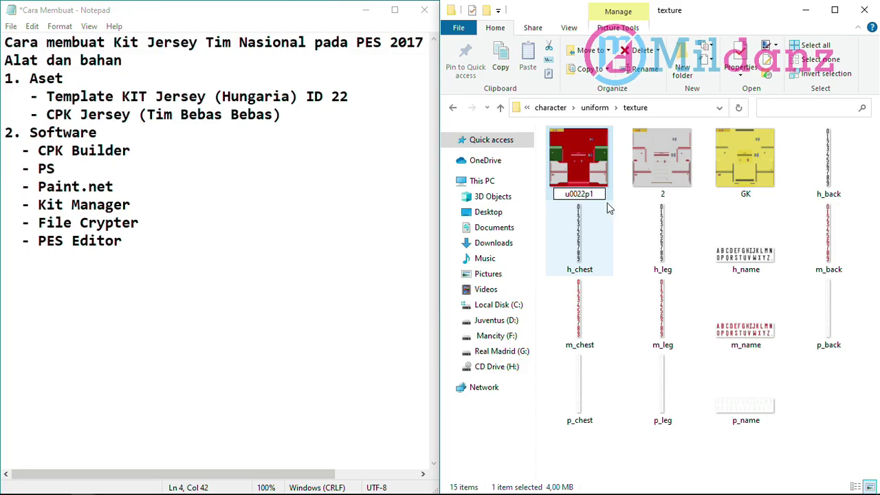
key(ctrl+a)
key(ctrl+c)
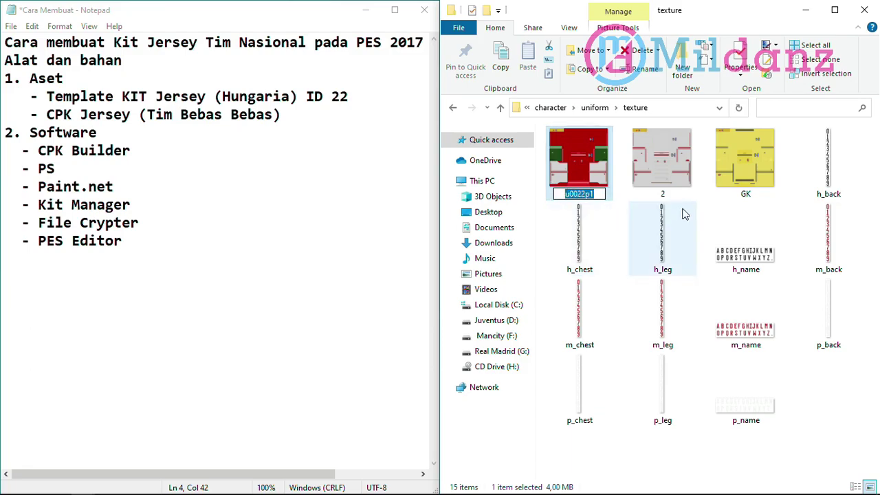
- Rename the white kit texture 2 as u0022p2, reusing the copied name
right_click(667, 185)
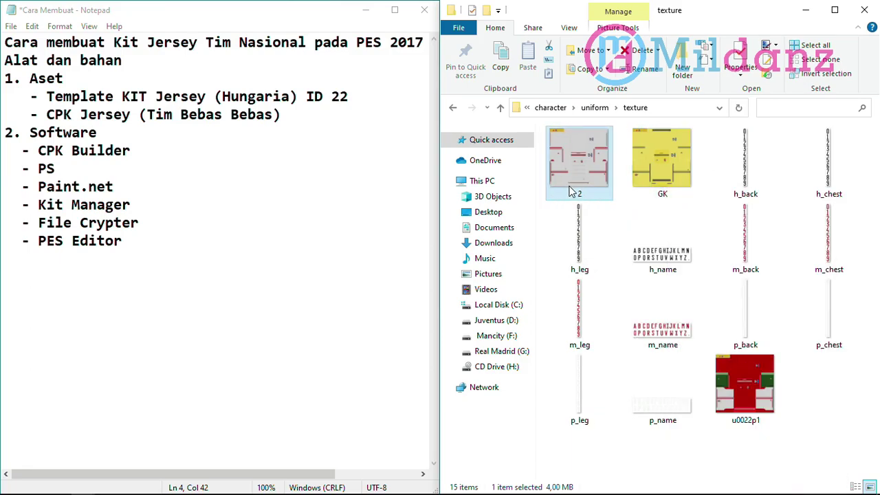
right_click(570, 180)
click(605, 466)
key(ctrl+v)
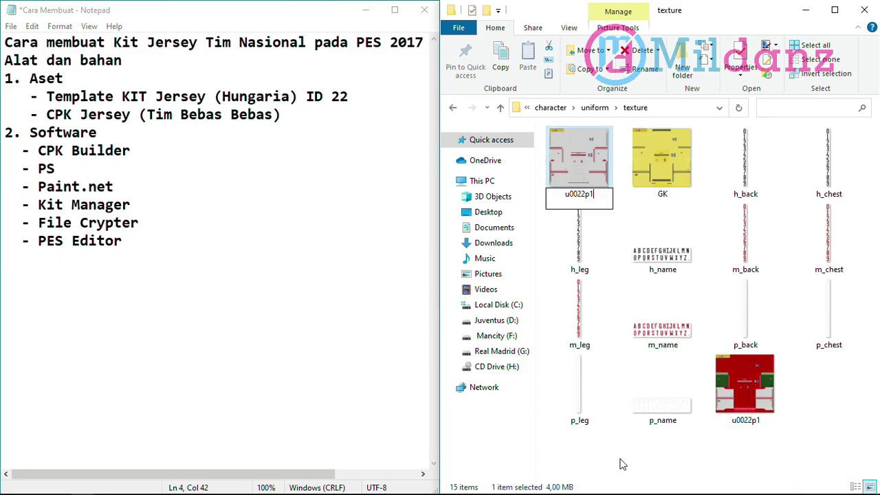
key(BackSpace)
text(2)
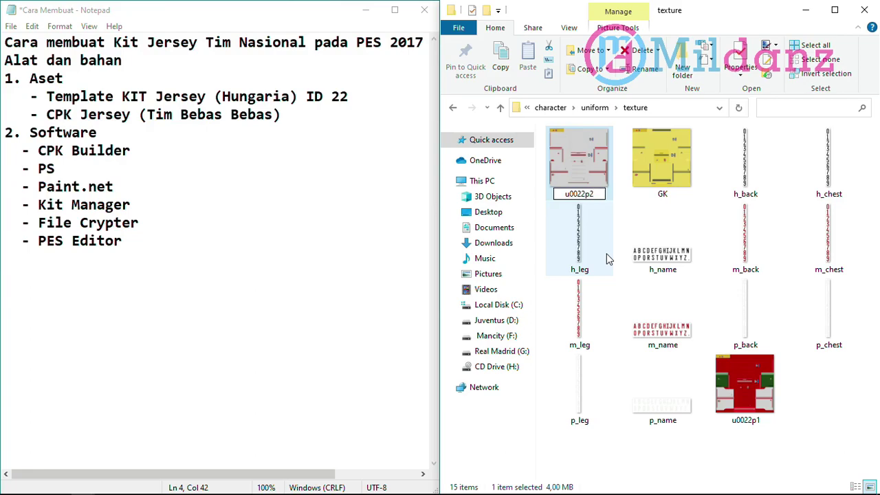
key(Return)
- Rename the yellow goalkeeper texture GK as u0022g1, reusing the copied name
click(579, 184)
right_click(581, 180)
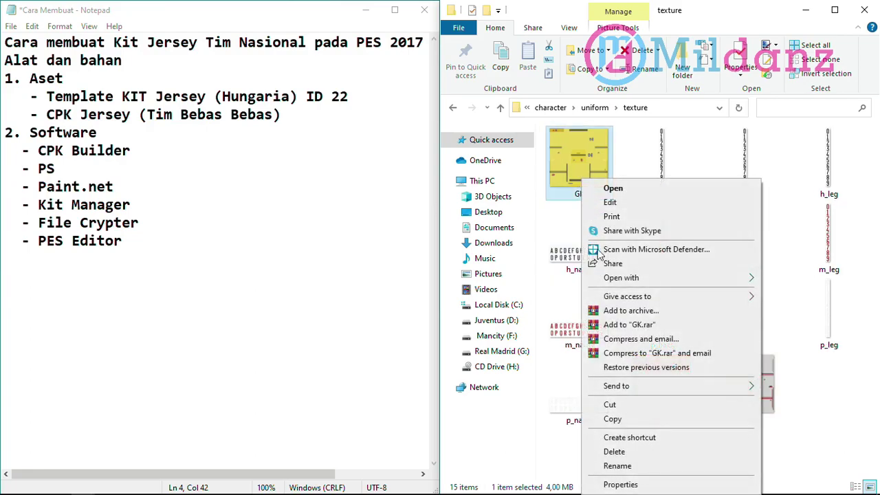
click(605, 466)
key(ctrl+v)
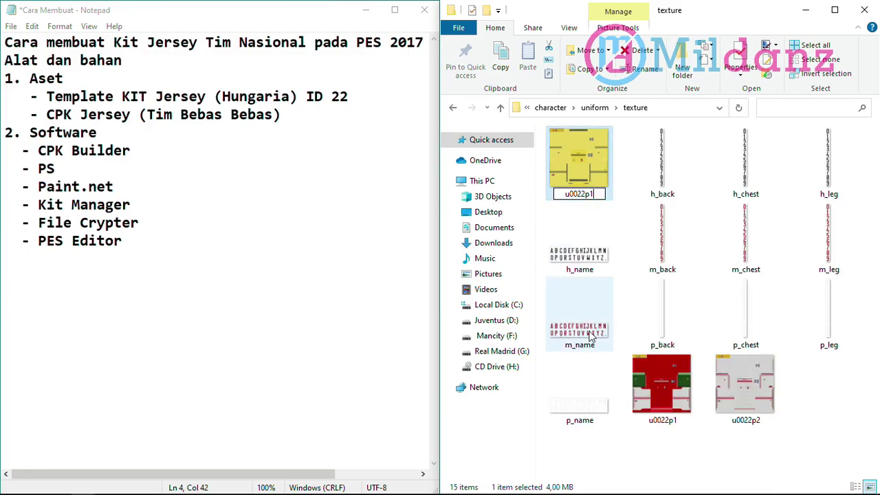
key(BackSpace)
key(BackSpace)
text(g1)
key(Return)
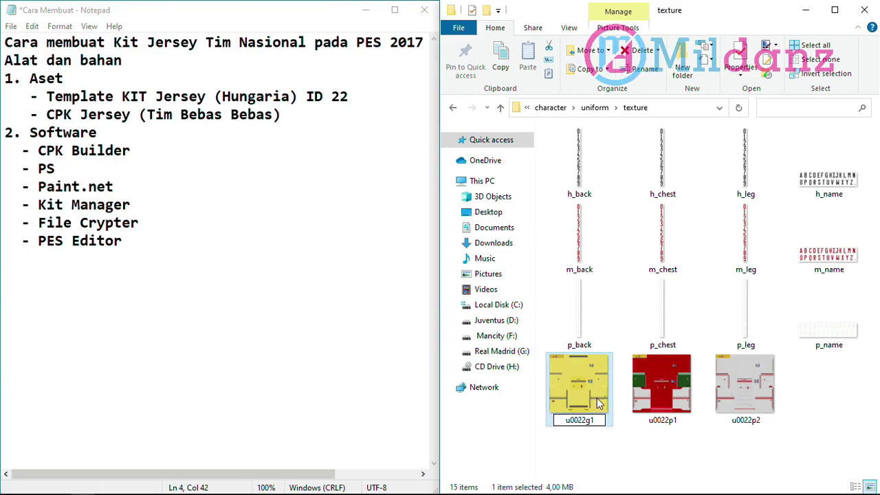
click(584, 169)
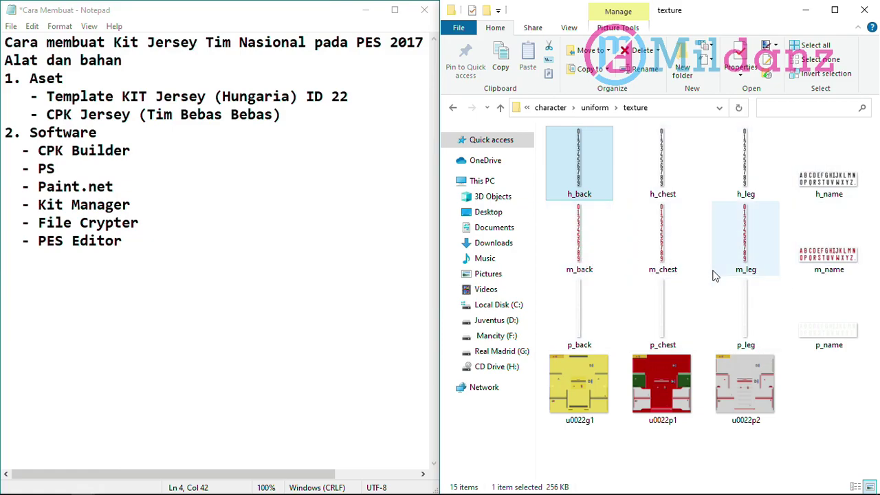
click(592, 402)
click(657, 399)
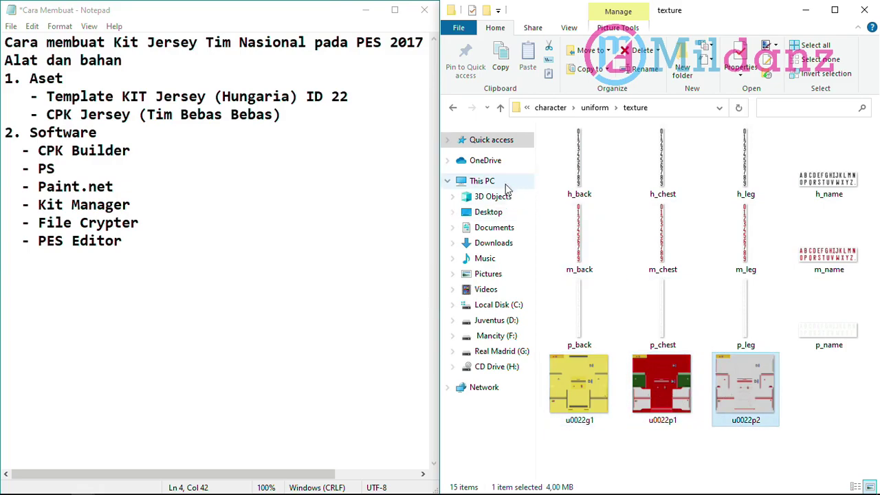
- Rename the 1009 folder inside uniform/team as 22 and open it
click(453, 110)
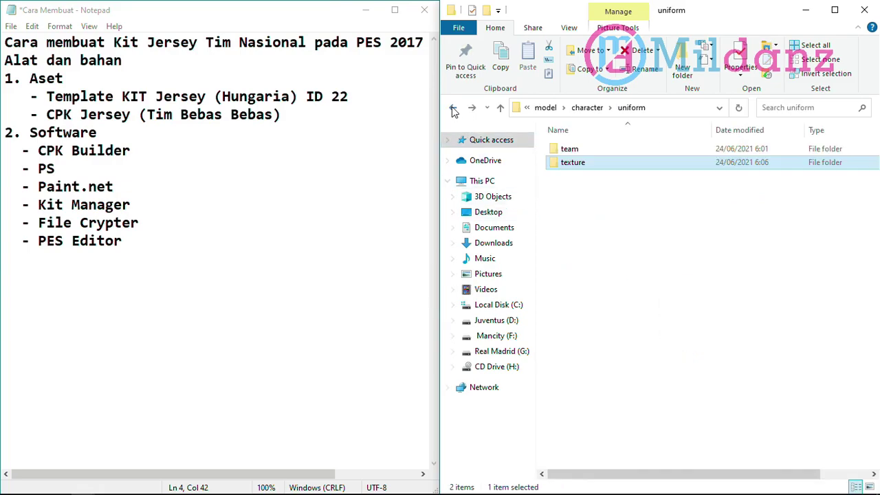
double_click(597, 147)
click(598, 148)
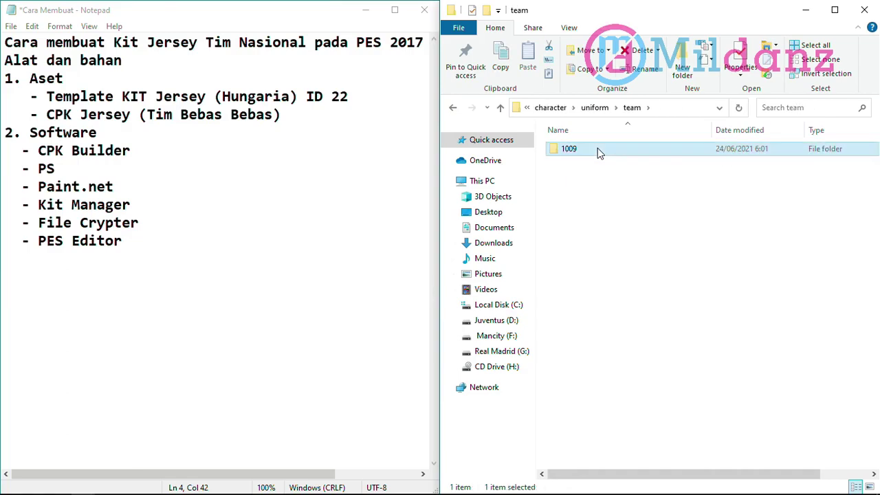
right_click(597, 147)
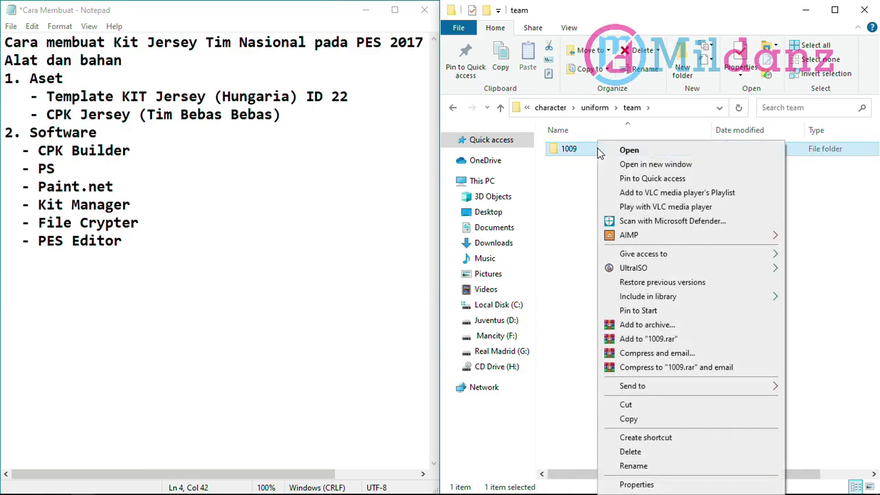
click(652, 466)
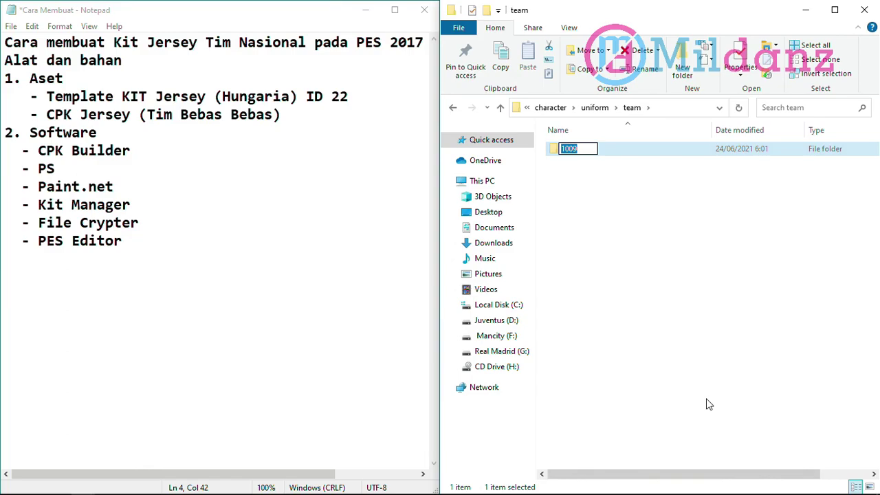
text(22)
key(Return)
key(Return)
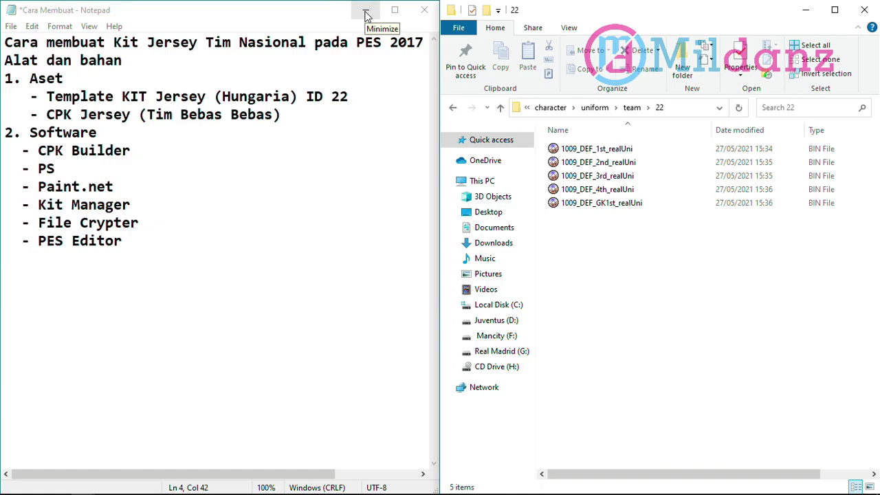
- Permanently delete the 1009_DEF_3rd_realUni and 1009_DEF_4th_realUni files
click(586, 177)
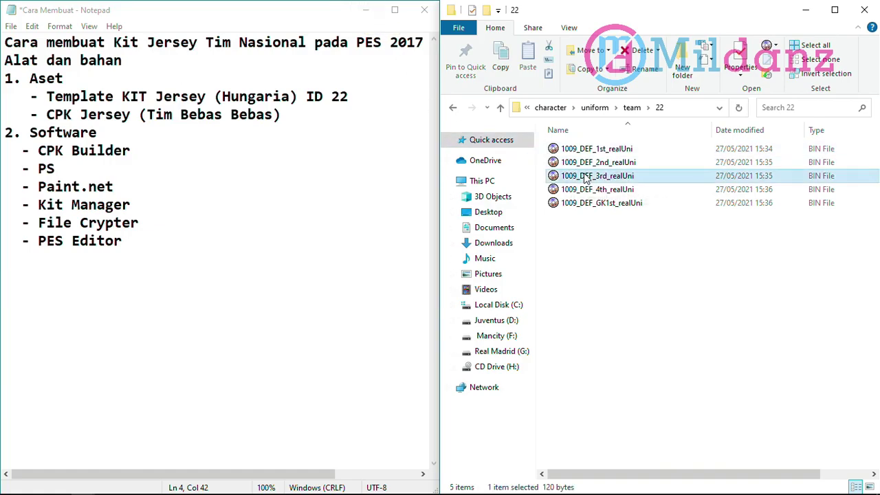
ctrl+click(596, 192)
key(shift+Delete)
key(Return)
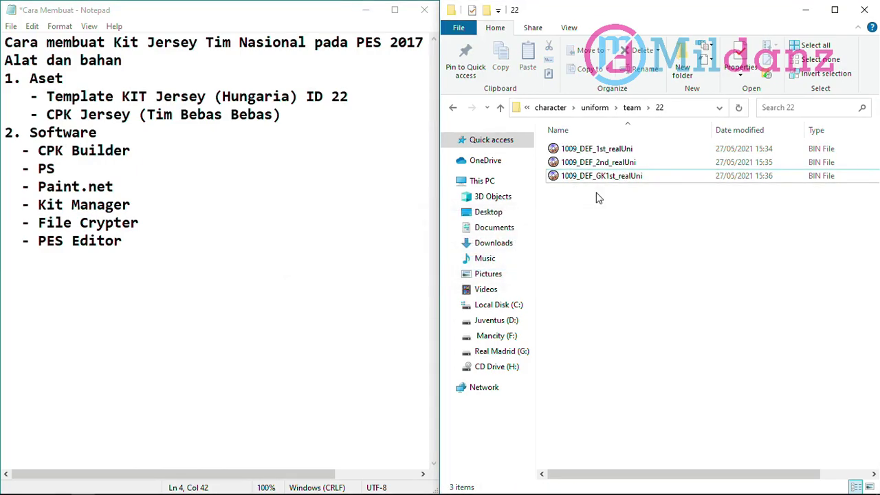
- Rename the first kit's config file as 22_DEF_1st_realUni
click(584, 151)
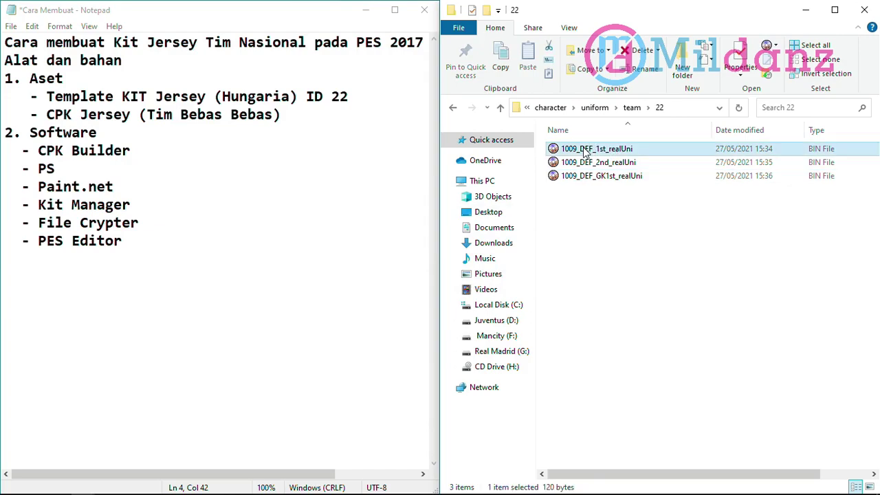
right_click(584, 153)
click(630, 431)
drag(579, 148, 559, 149)
text(22)
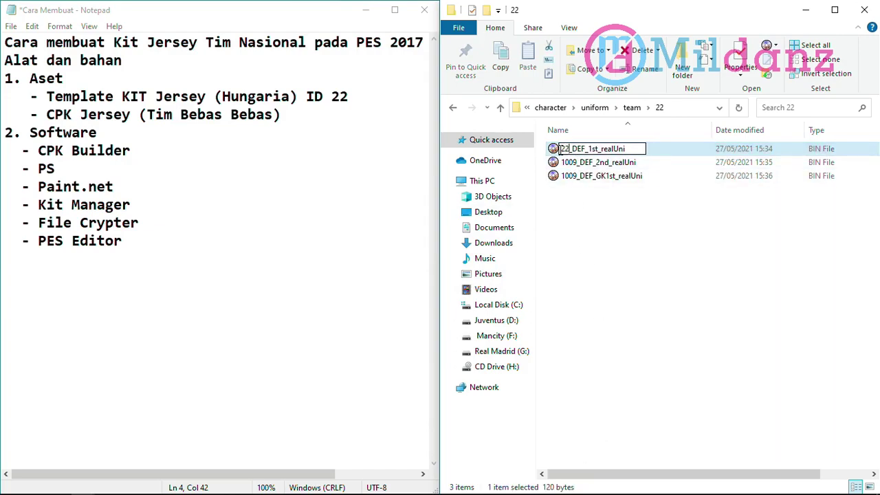
key(Return)
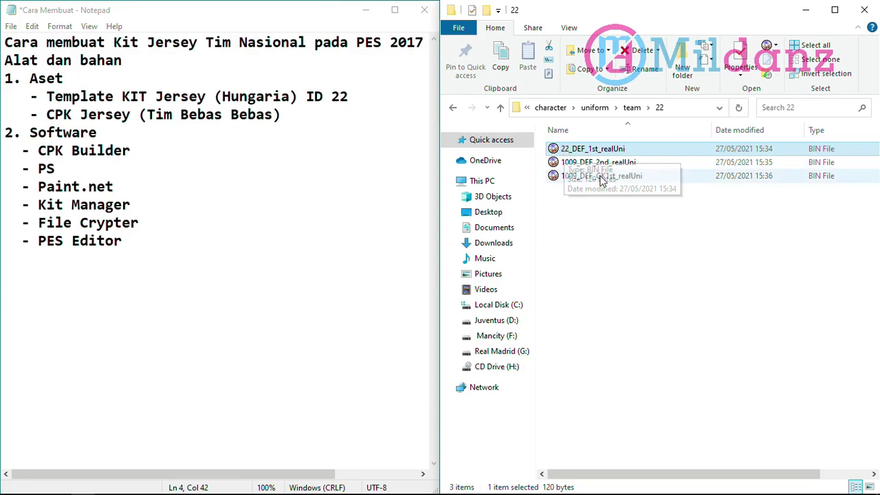
- Rename the second and goalkeeper kit config files as 22_DEF_2nd_realUni and 22_DEF_GK1st_realUni
right_click(581, 162)
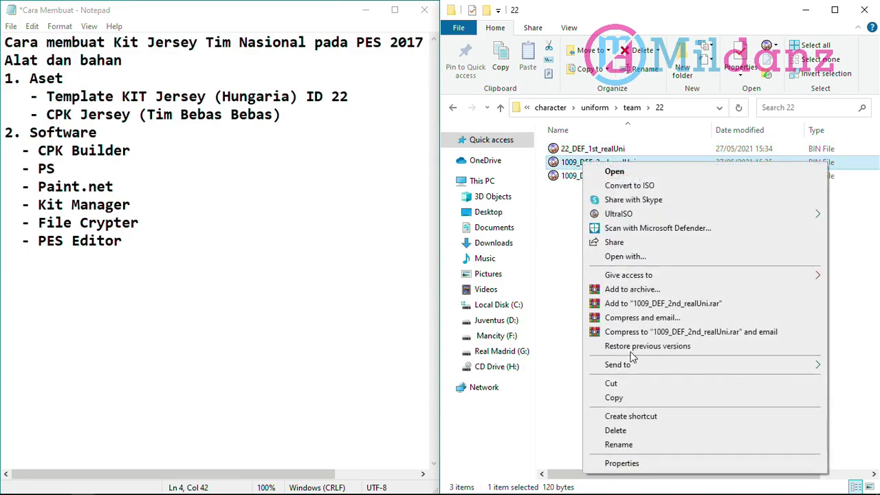
click(619, 444)
click(619, 458)
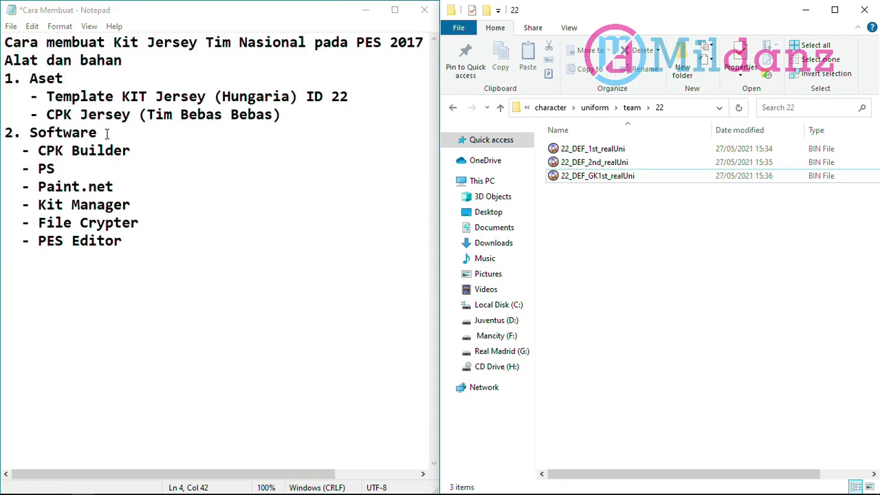
click(626, 151)
click(619, 165)
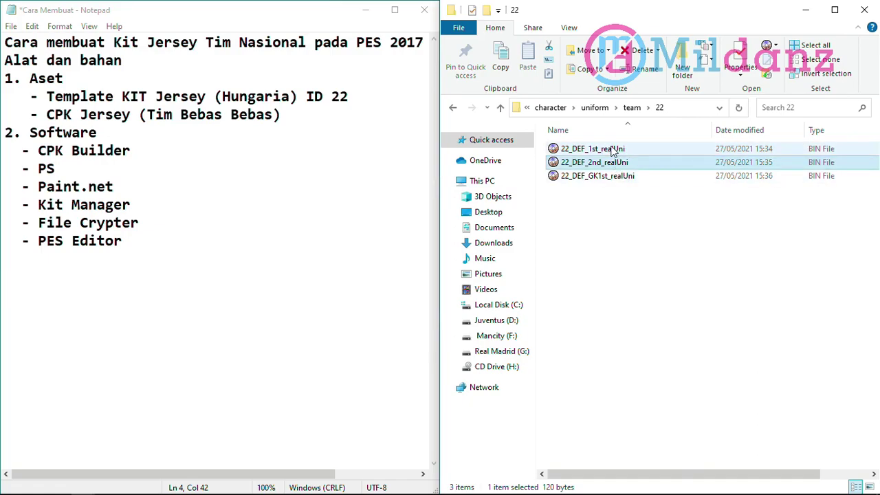
click(657, 217)
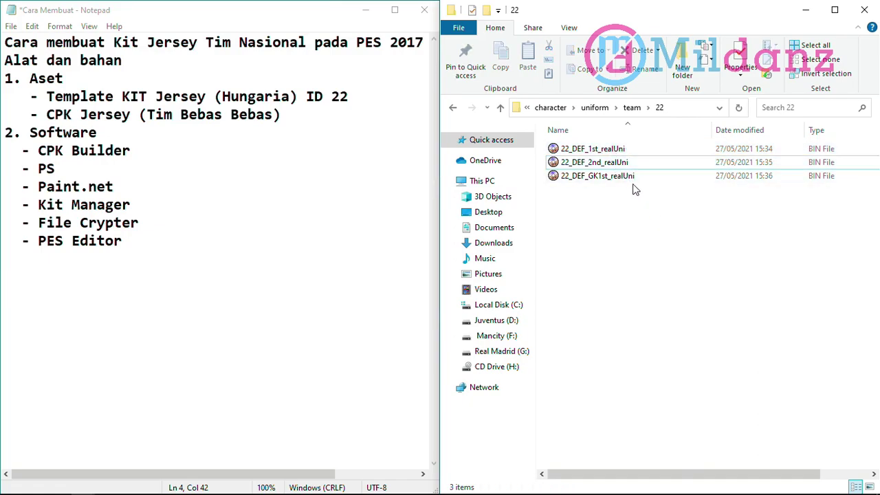
- Duplicate the 22_DEF_2nd_realUni file and rename the copy as 22_DEF_3rd_realUni
click(623, 165)
key(ctrl+c)
key(ctrl+v)
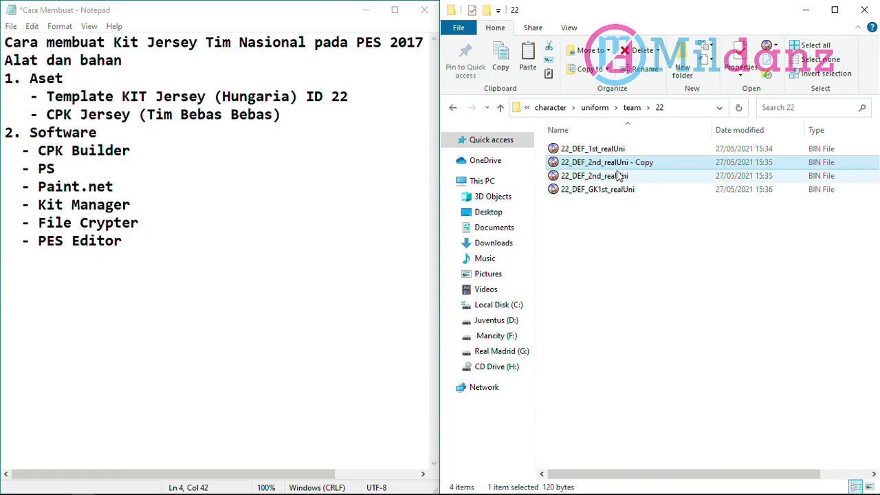
right_click(617, 164)
click(651, 444)
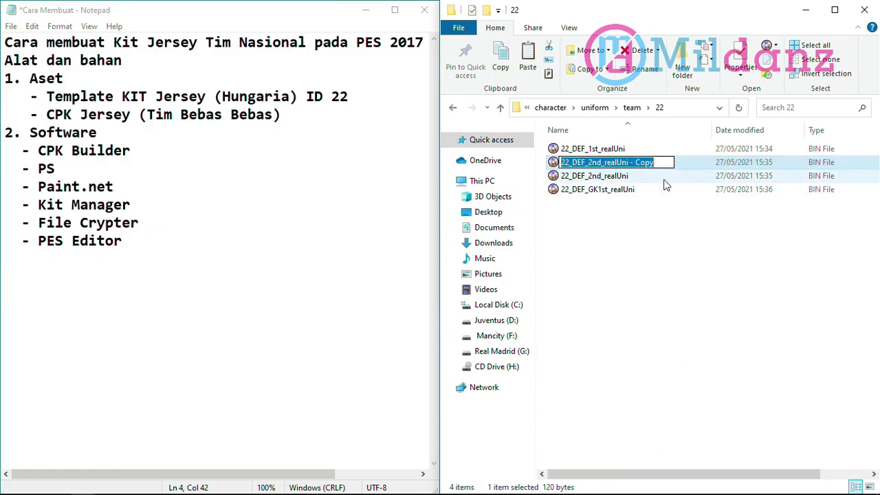
key(End)
key(shift+Left)
key(shift+Left)
key(shift+Left)
key(shift+Left)
key(shift+Left)
key(shift+Left)
key(shift+Left)
key(Delete)
key(Left)
key(Left)
key(Left)
key(Left)
key(Left)
key(Left)
key(Left)
key(Left)
key(BackSpace)
key(BackSpace)
key(BackSpace)
text(3rd)
key(Return)
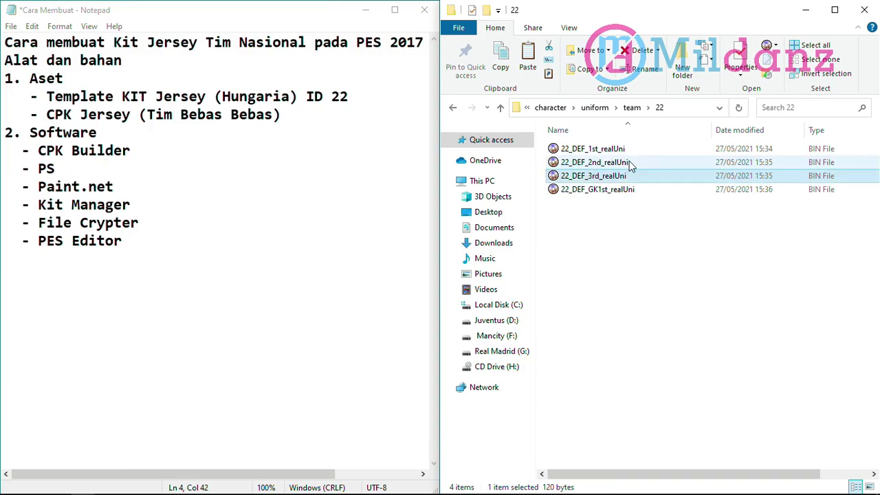
- Delete the 22_DEF_3rd_realUni file from the team's folder
click(660, 248)
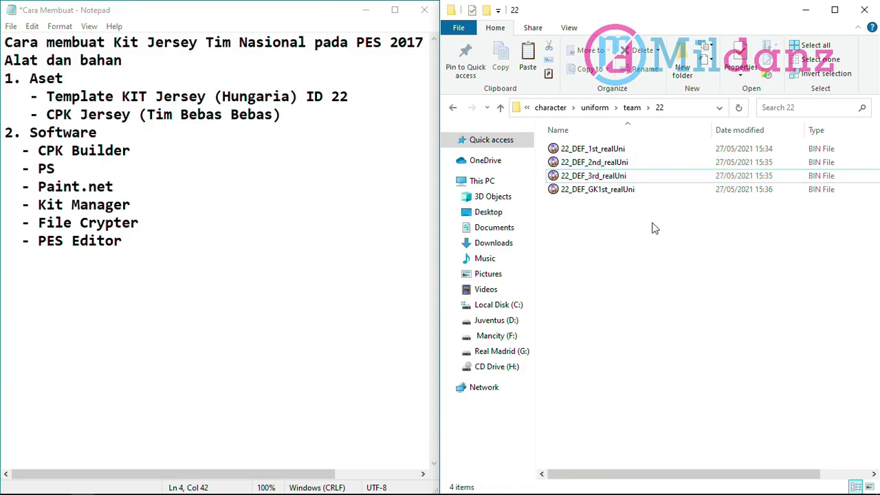
click(614, 152)
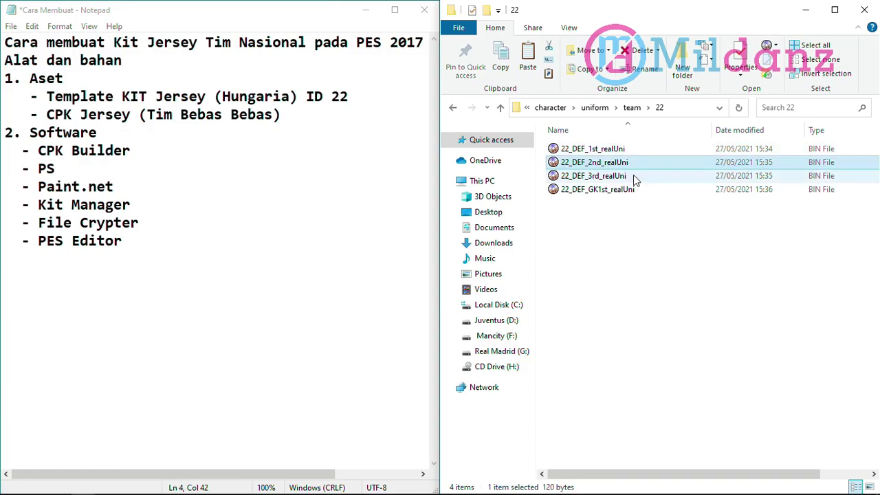
click(608, 177)
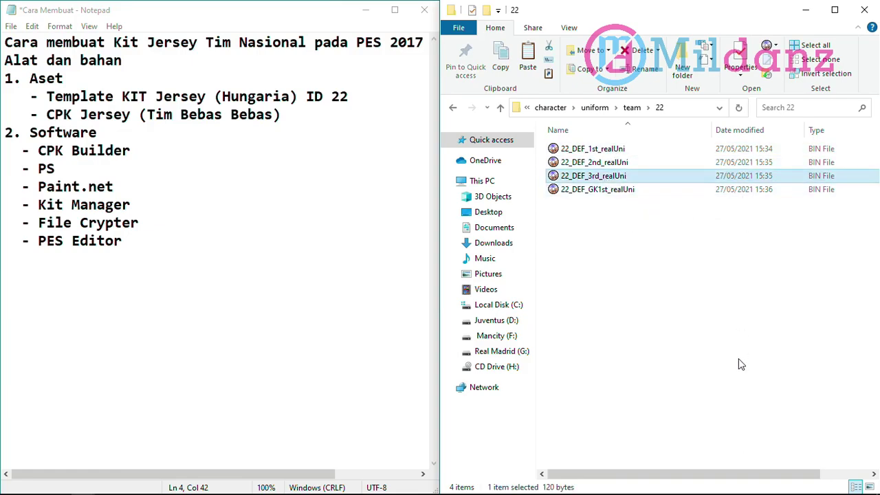
key(Delete)
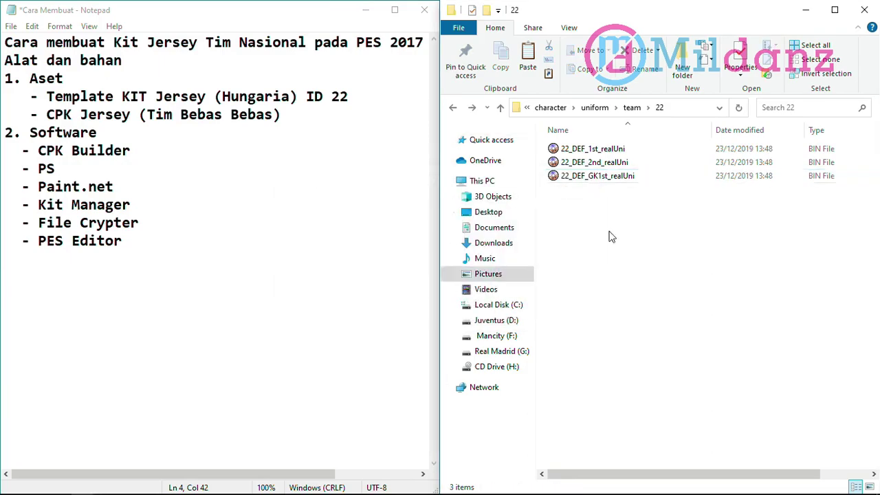
- Check the config files in team folder 22 and the kit images in the texture folder
click(453, 109)
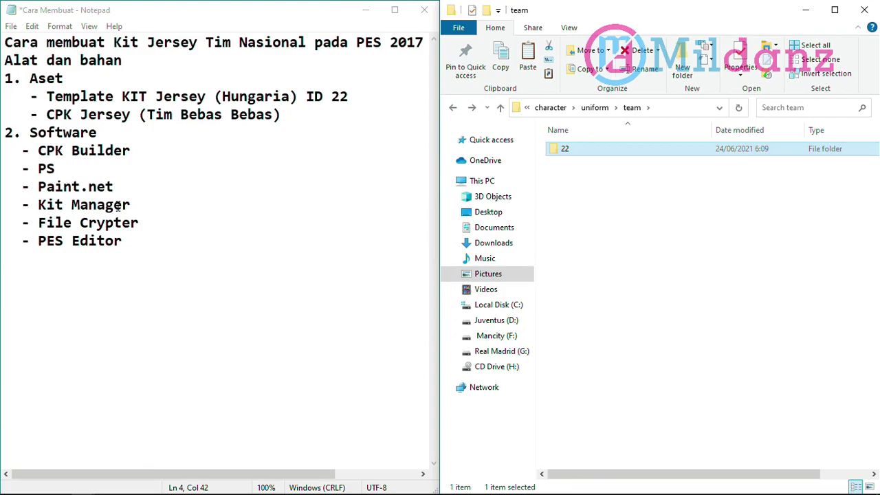
double_click(618, 151)
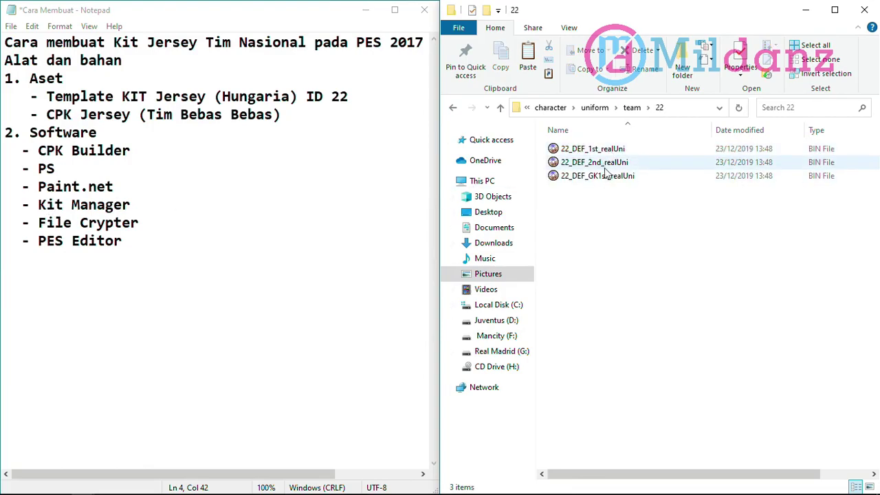
click(453, 108)
click(453, 108)
click(568, 168)
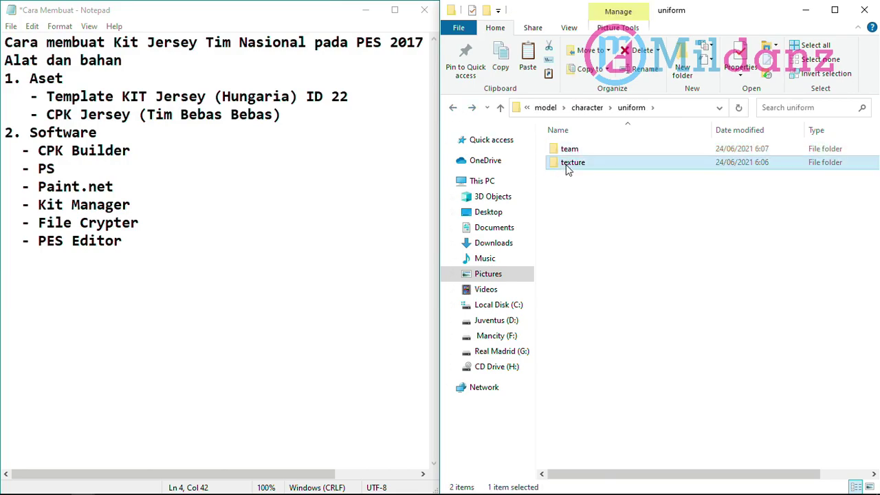
double_click(568, 168)
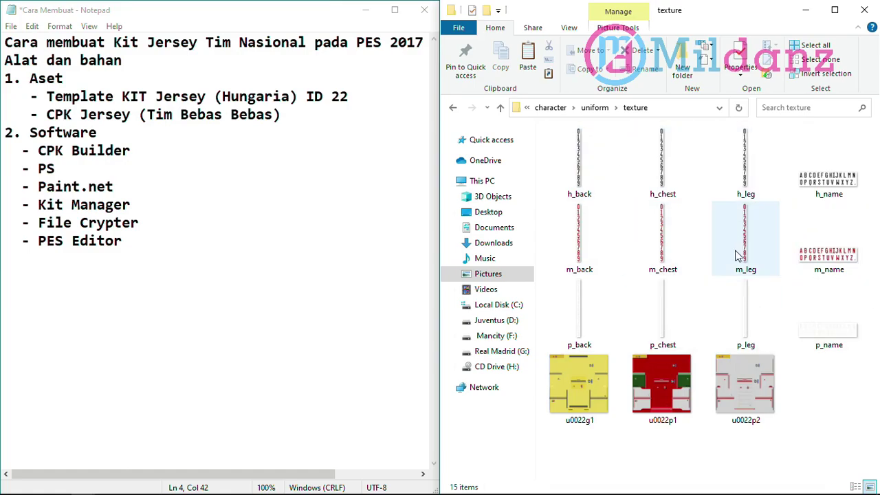
click(453, 108)
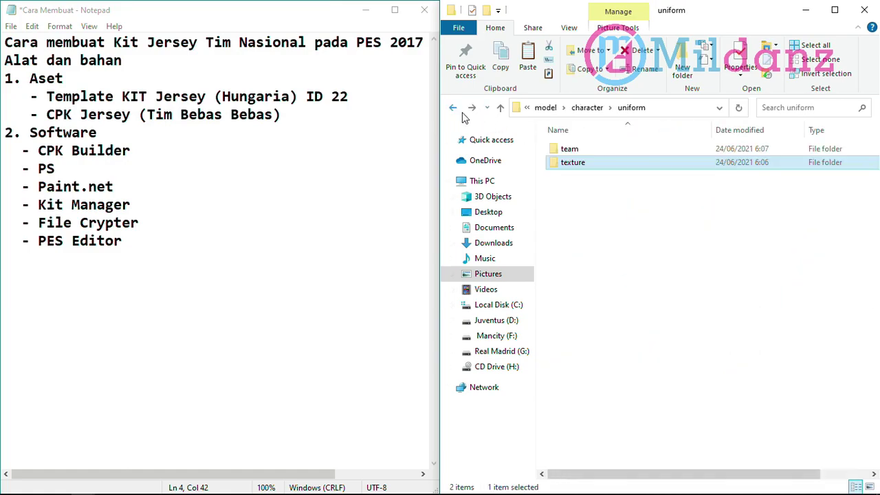
double_click(595, 151)
double_click(568, 149)
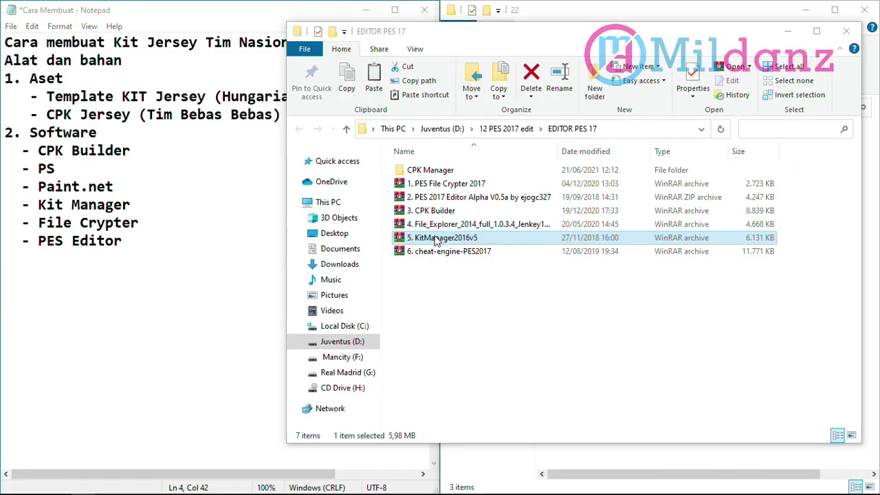
- Launch KitManager2016v5.exe from the 5. KitManager2016v5 archive and dismiss the WinRAR licence reminder
double_click(495, 244)
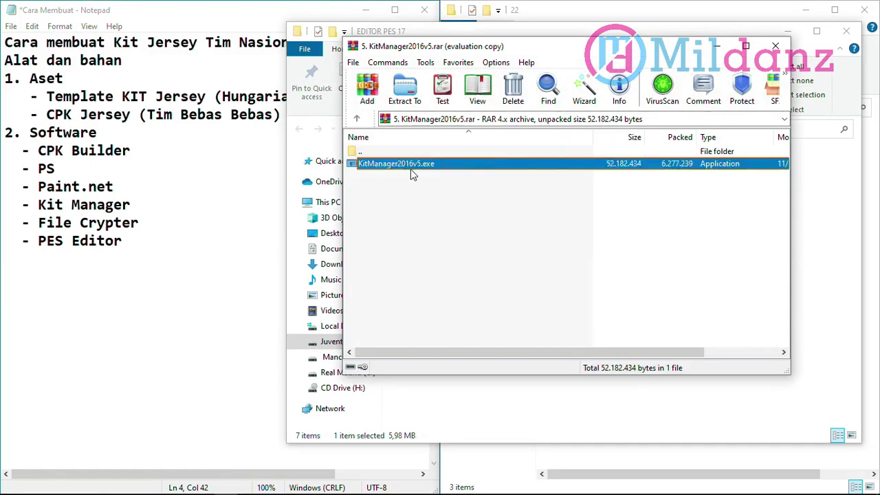
double_click(411, 168)
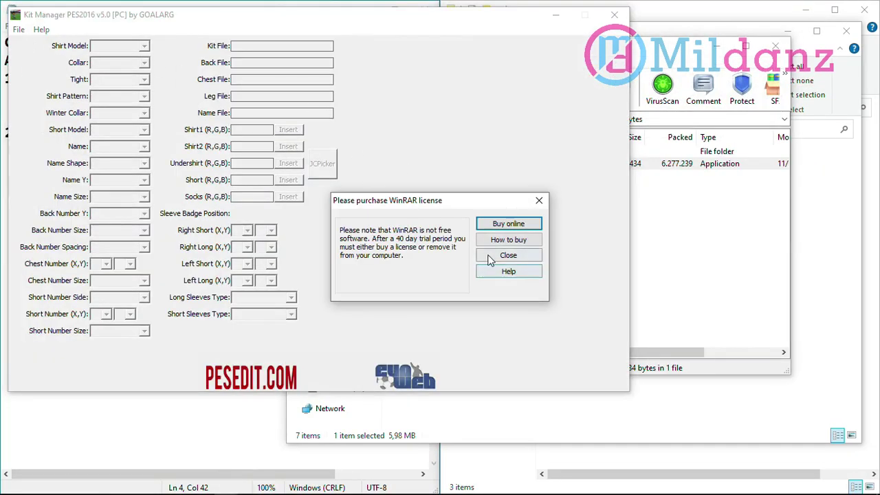
click(489, 258)
- Open the 22_DEF_1st_realUni config from the Hungary folder's uniform/team/22 subfolder in Kit Manager
click(65, 146)
click(159, 149)
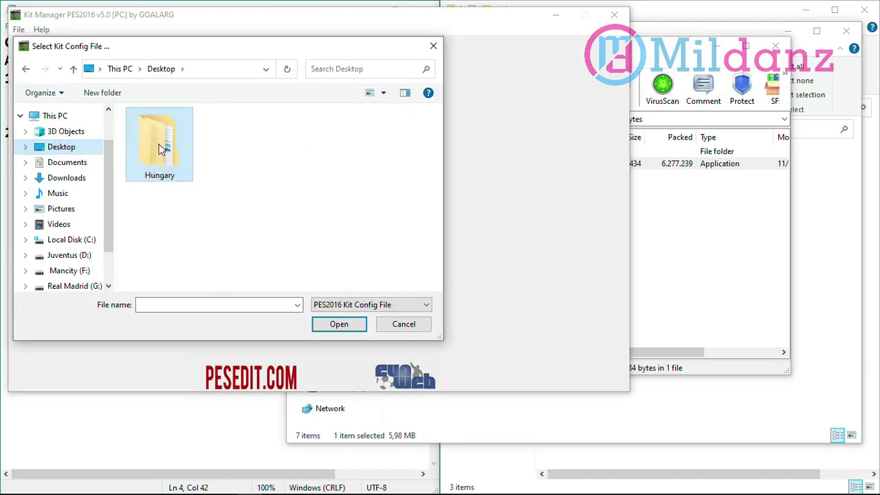
double_click(180, 141)
click(169, 131)
double_click(167, 131)
double_click(167, 131)
double_click(167, 131)
double_click(167, 131)
double_click(167, 131)
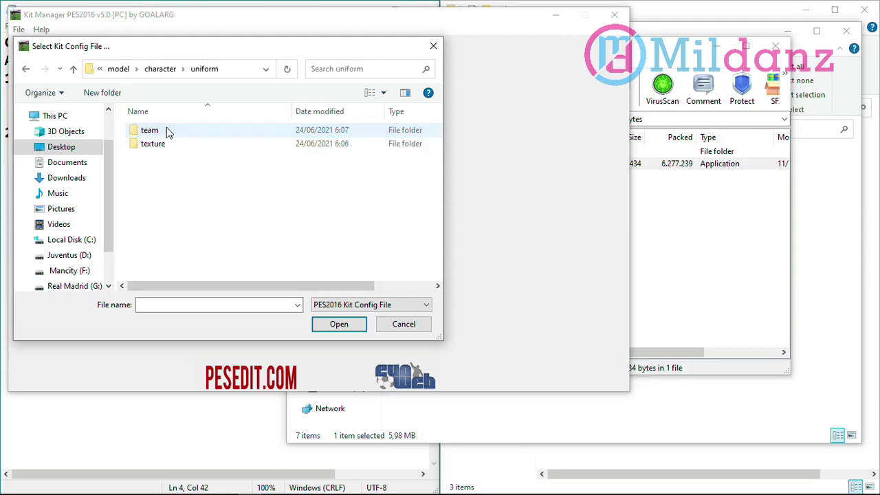
double_click(166, 131)
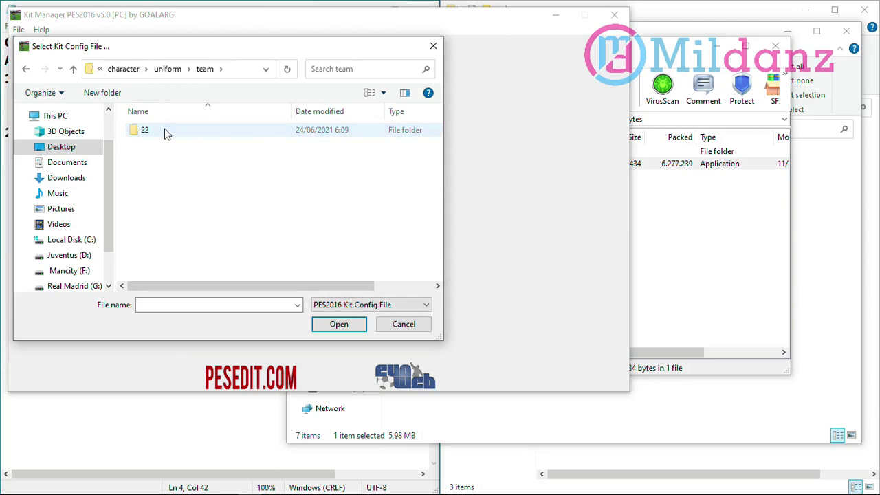
double_click(165, 132)
double_click(202, 130)
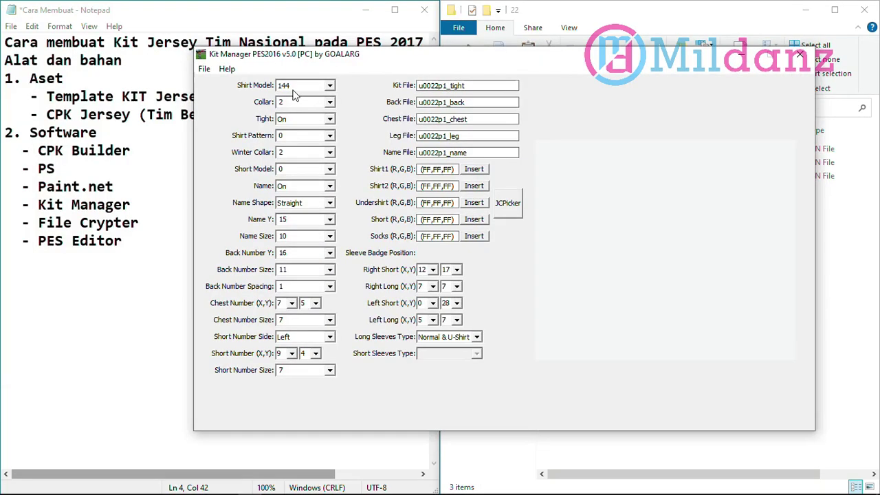
- Choose shirt model 144 and collar 2 for the first kit
click(295, 85)
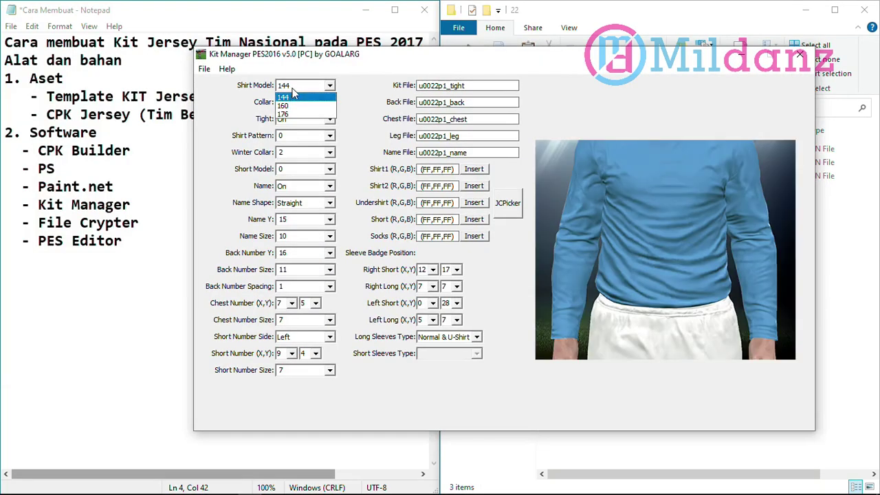
click(292, 99)
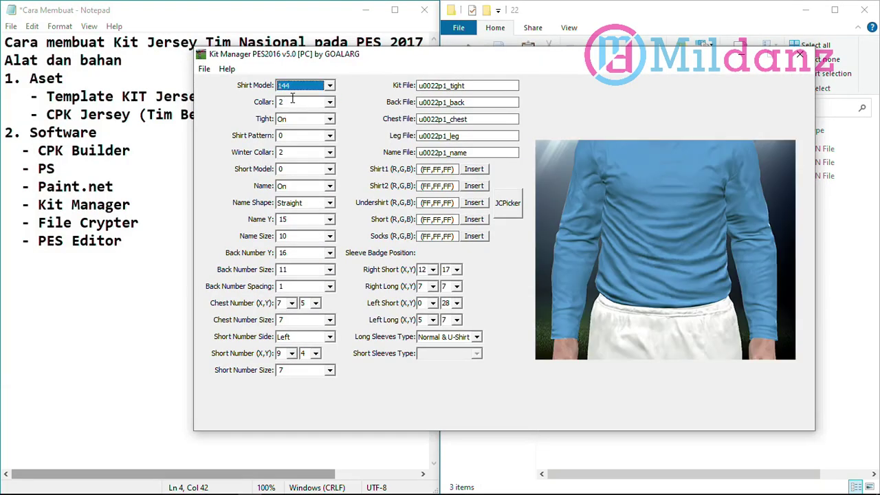
key(Tab)
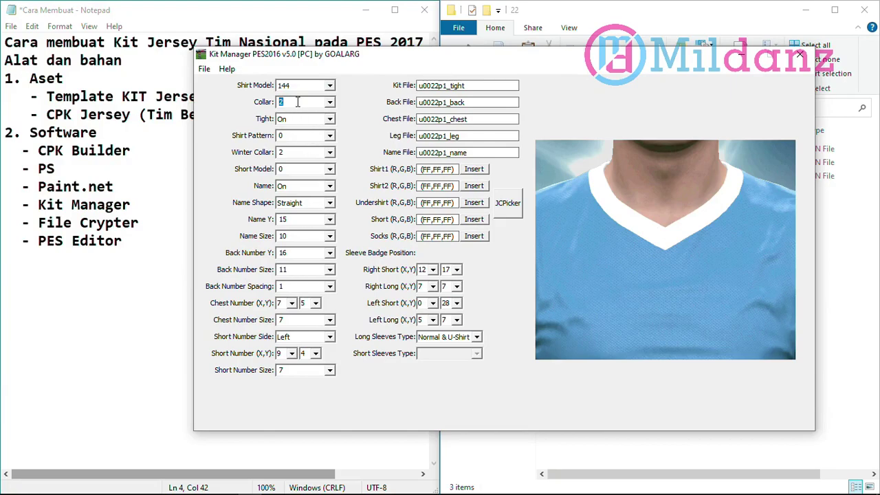
click(296, 103)
click(328, 106)
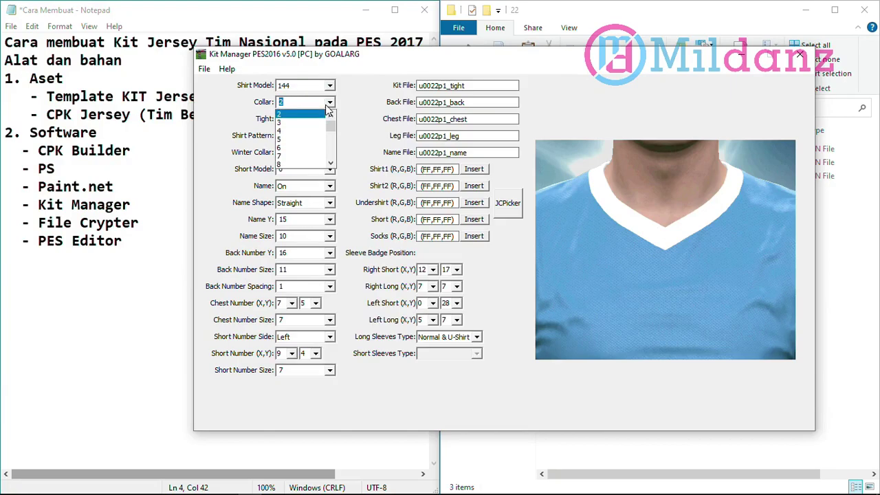
scroll(292, 124, up, 1)
click(288, 124)
- Compare the On and Off options for the tight shirt fit and set Tight to Off
click(292, 121)
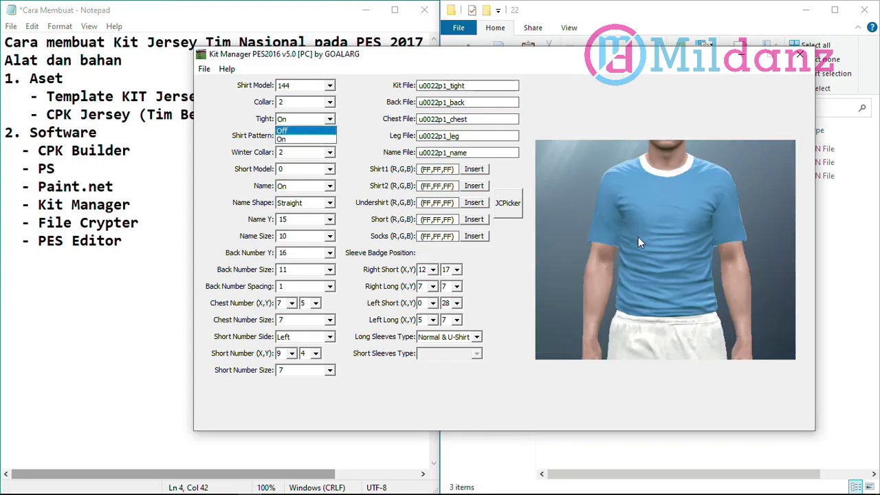
click(288, 130)
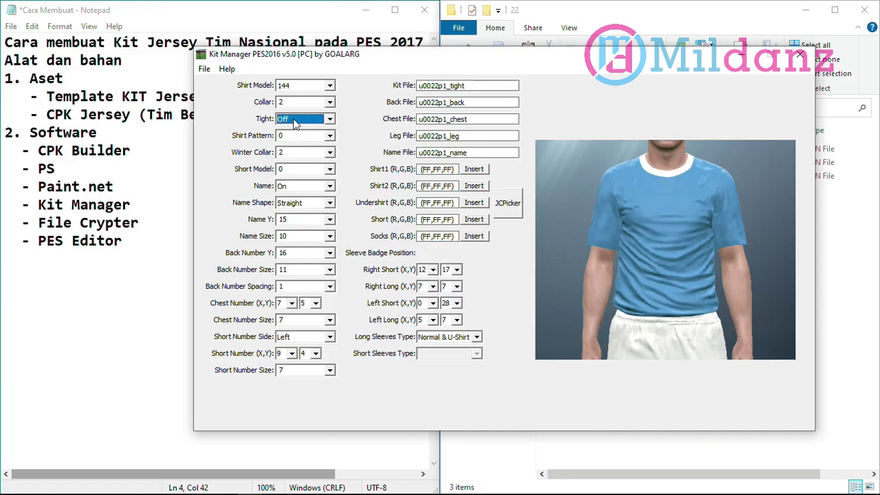
click(295, 122)
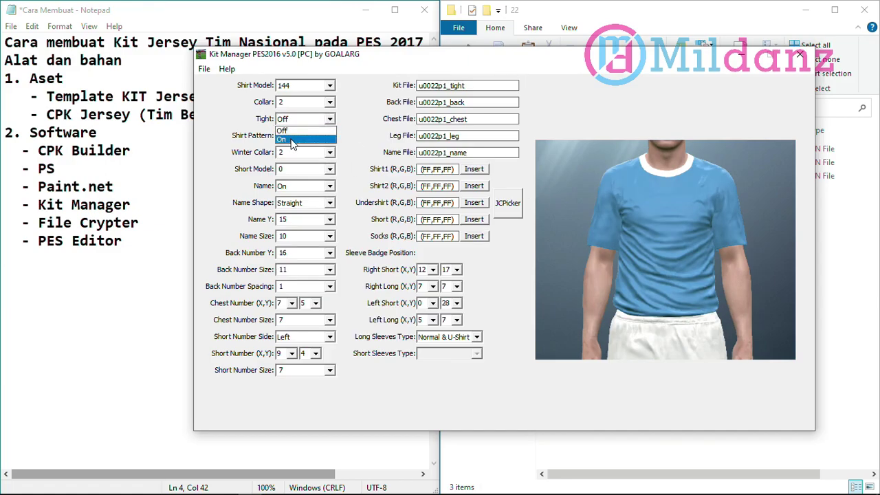
click(290, 141)
click(296, 123)
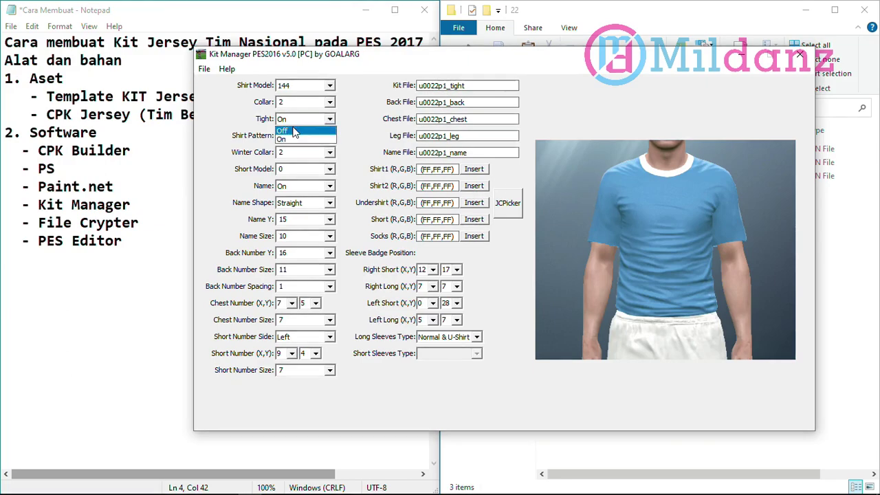
click(292, 131)
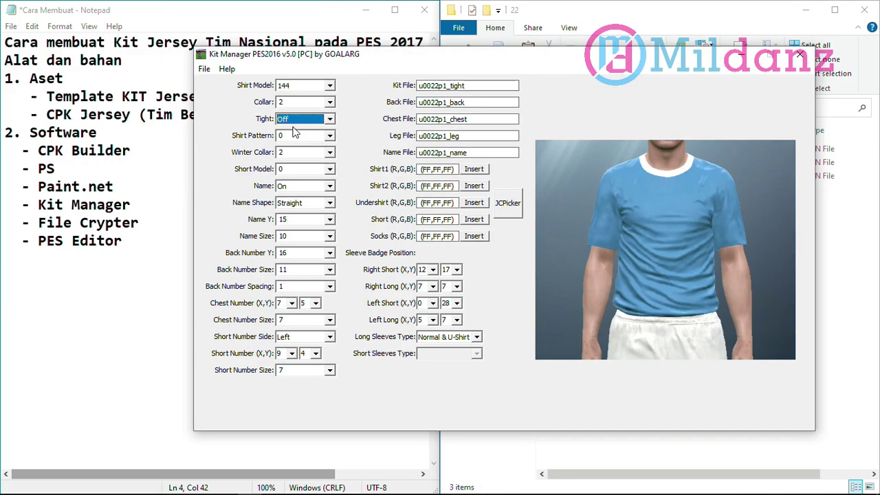
- Keep shirt pattern 0 and winter collar 2, and set the short model to 1
click(287, 137)
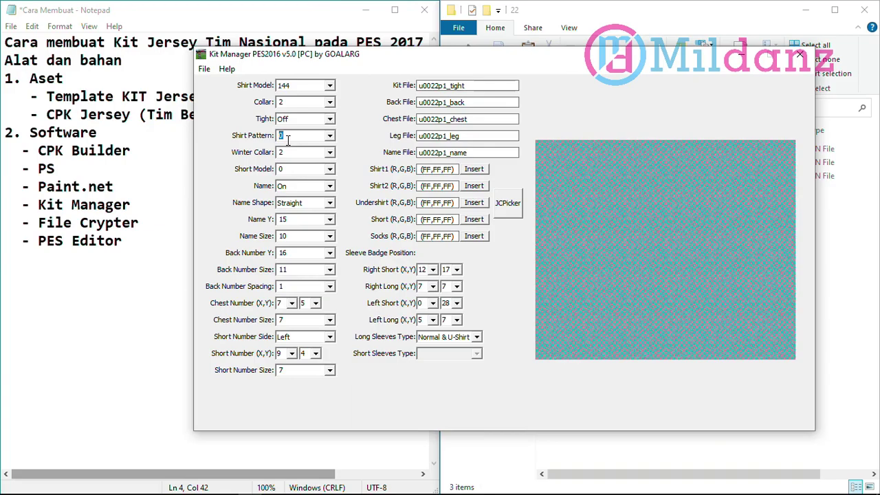
click(329, 136)
click(327, 146)
click(296, 153)
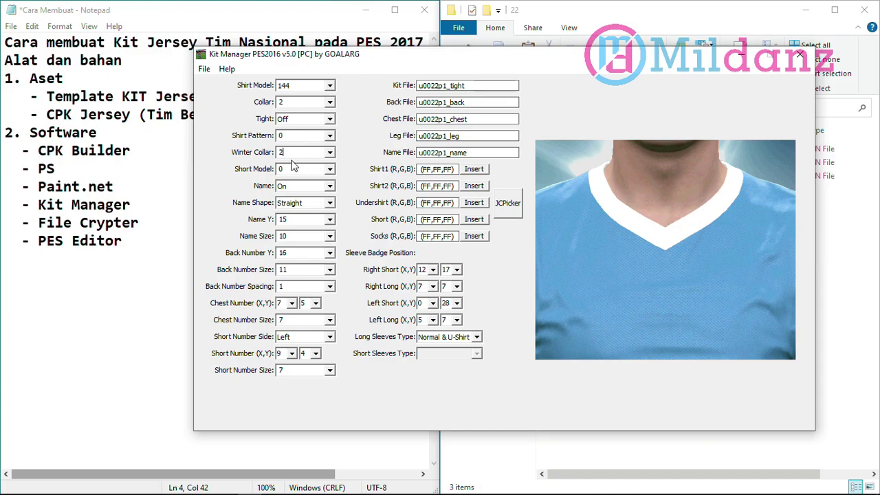
click(299, 170)
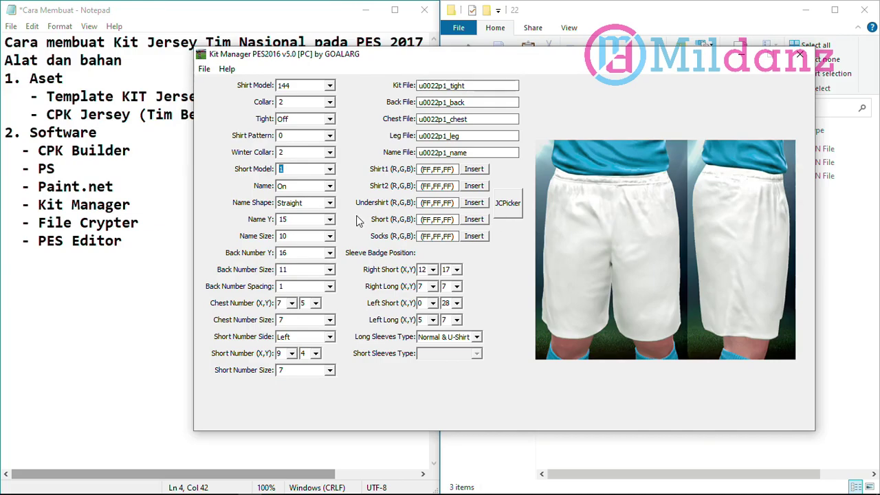
- Keep the player name On for the first kit and set the name size to 11
click(312, 187)
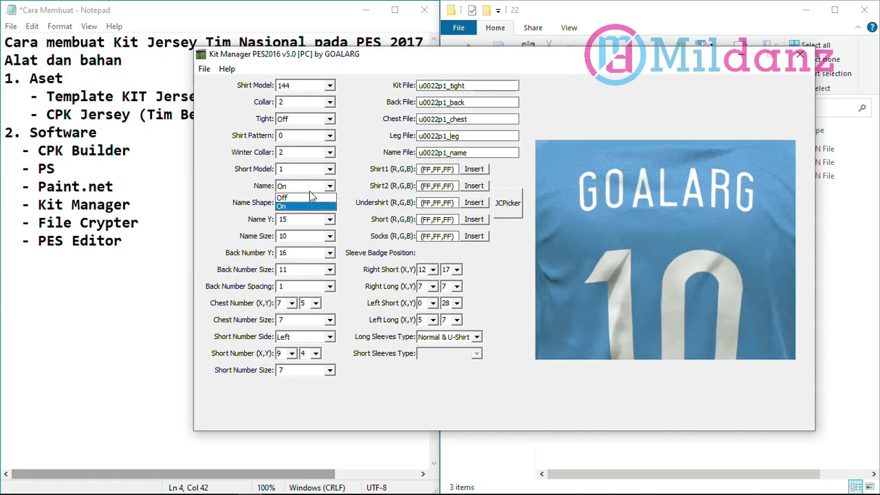
click(303, 210)
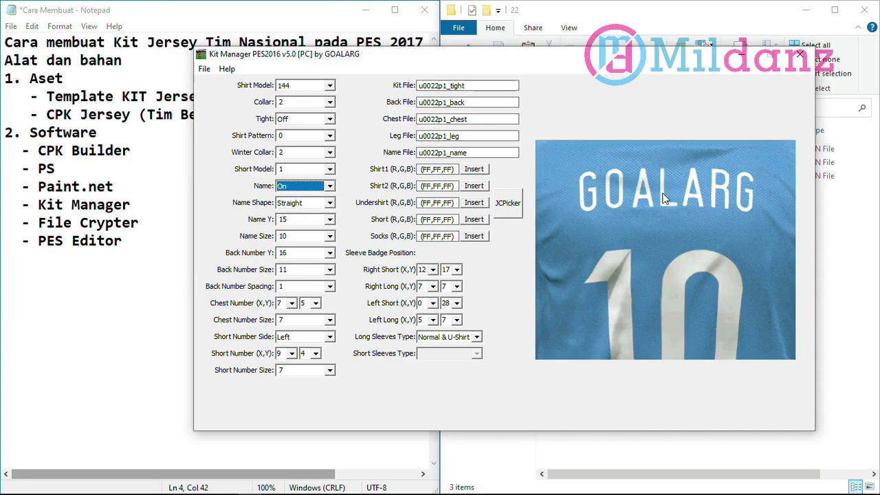
click(308, 188)
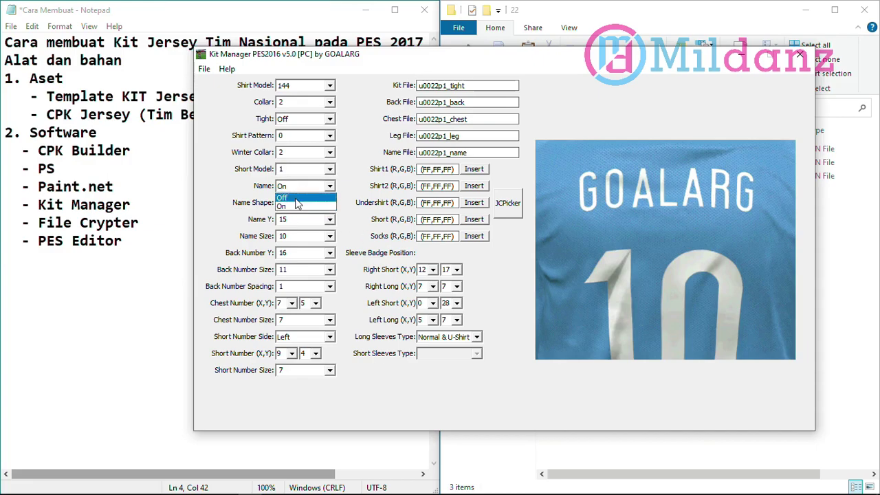
click(296, 198)
key(Down)
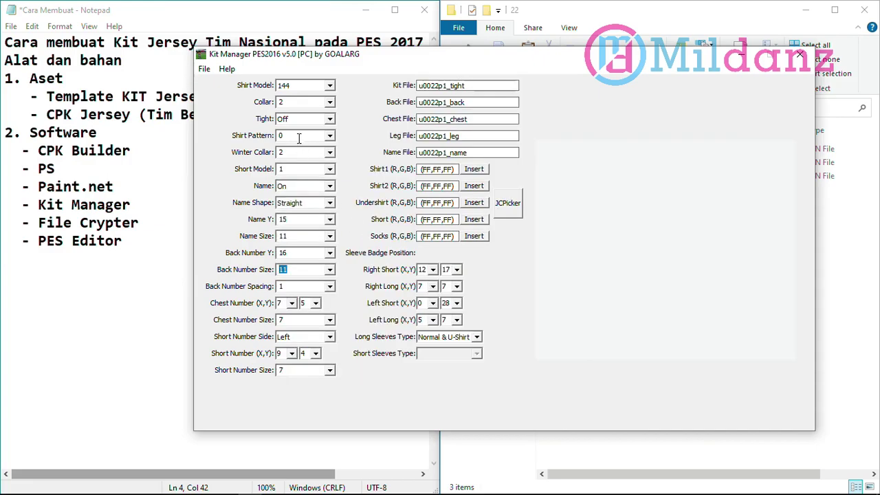
- Review the name's shape, Y position and size, keeping the Straight name shape
click(302, 202)
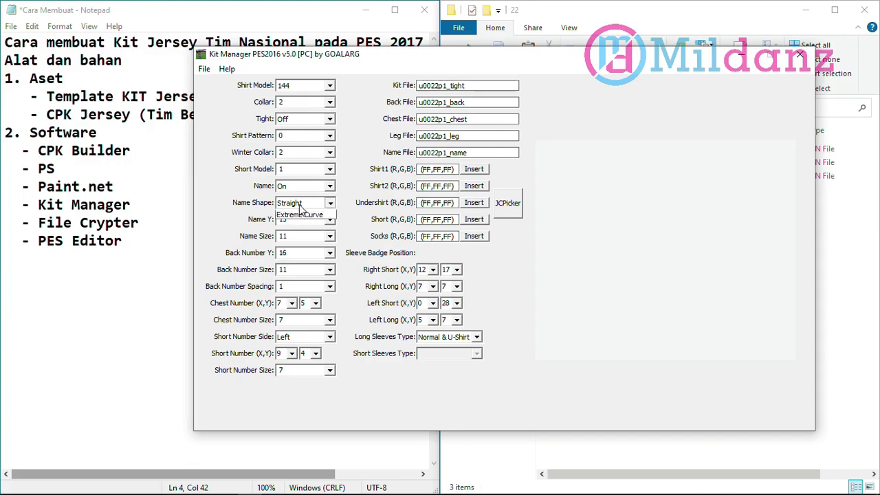
click(300, 211)
click(301, 220)
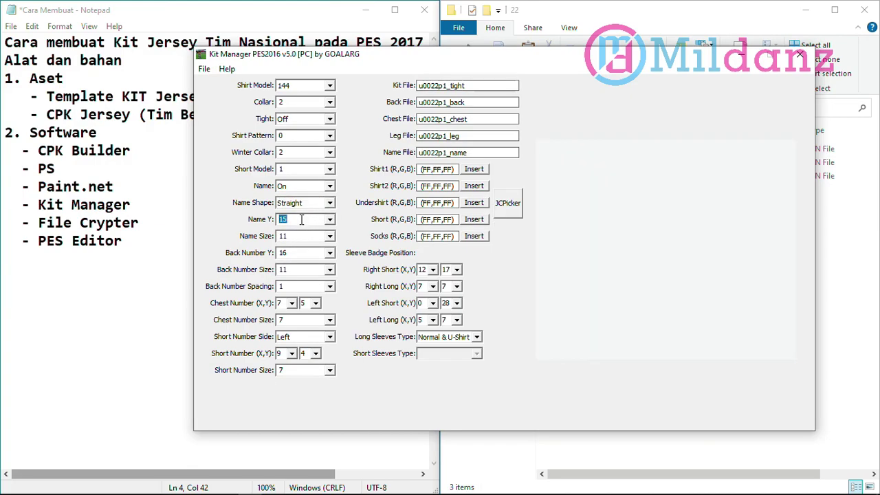
click(307, 237)
click(309, 202)
click(308, 203)
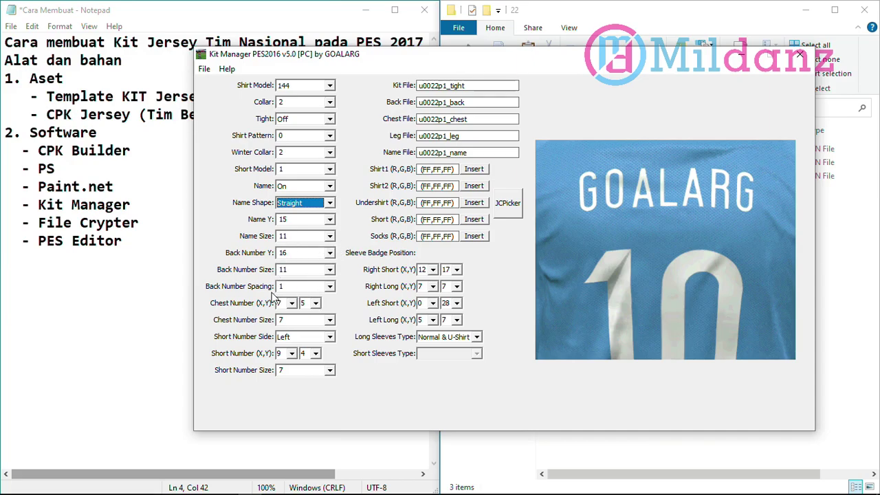
- Review the back number spacing options and keep the spacing at 1
click(300, 287)
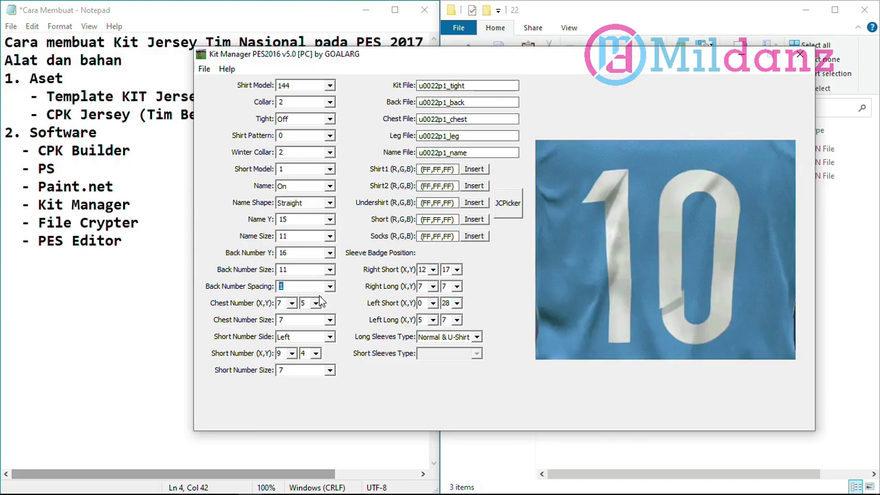
click(330, 286)
click(301, 315)
click(313, 287)
click(312, 306)
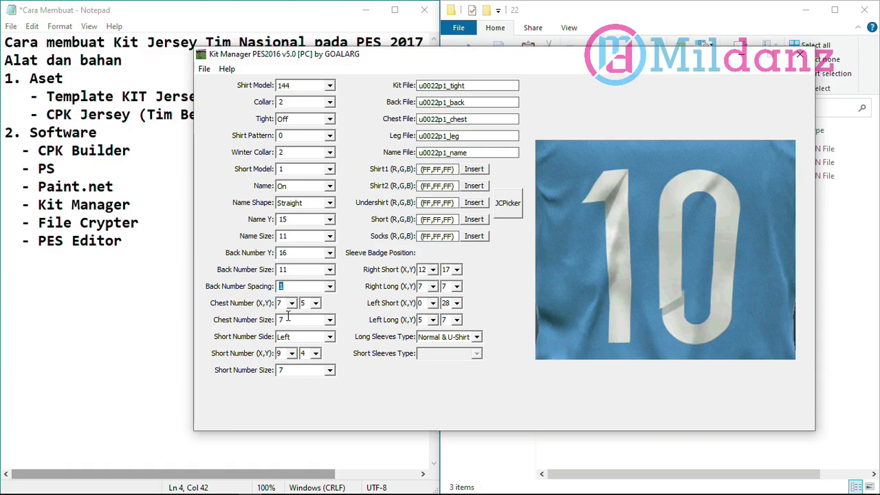
- Review the chest number position and size and the short number side options, keeping the side at Left
key(Tab)
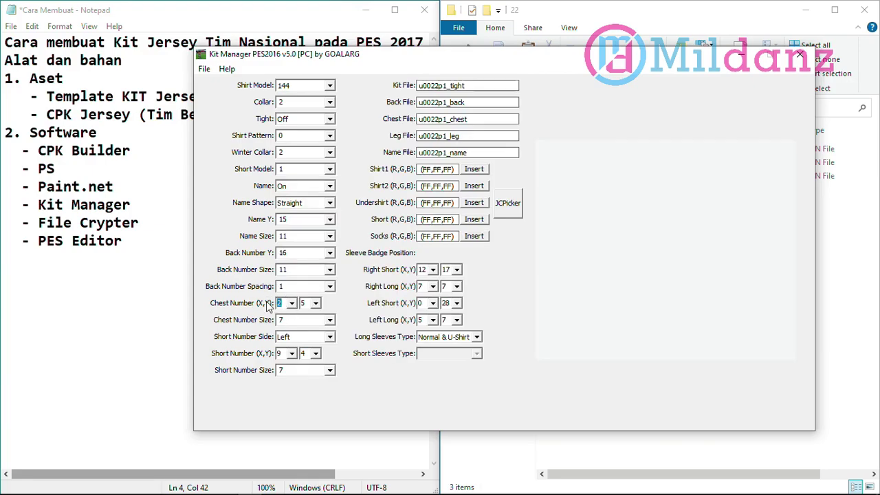
click(309, 322)
click(305, 337)
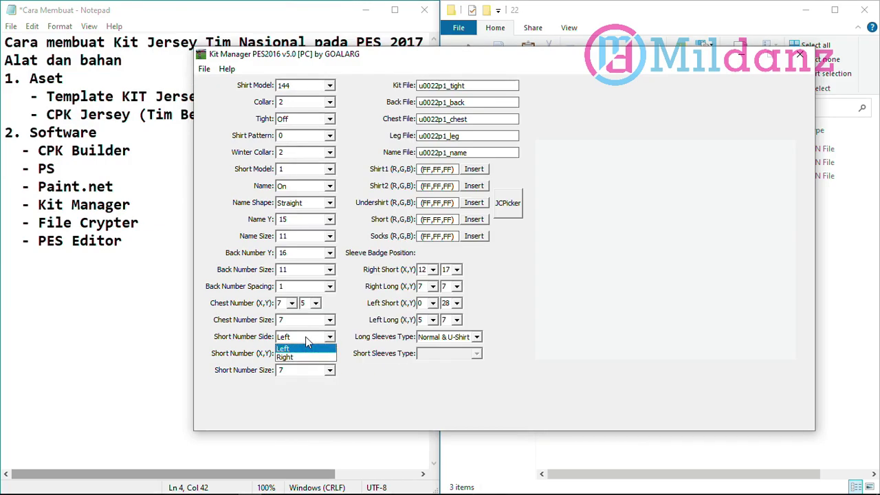
click(305, 337)
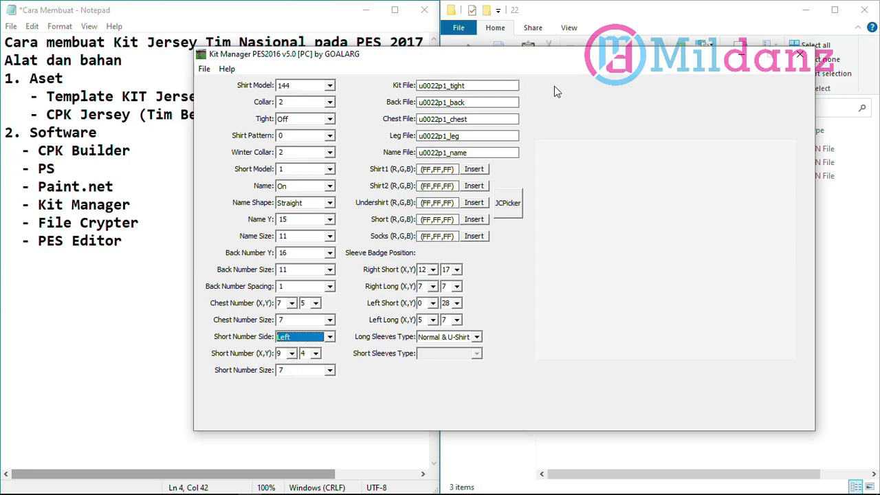
- Move the Kit Manager window out of the way and open the texture folder inside the uniform folder
drag(544, 61, 471, 59)
click(780, 250)
click(500, 108)
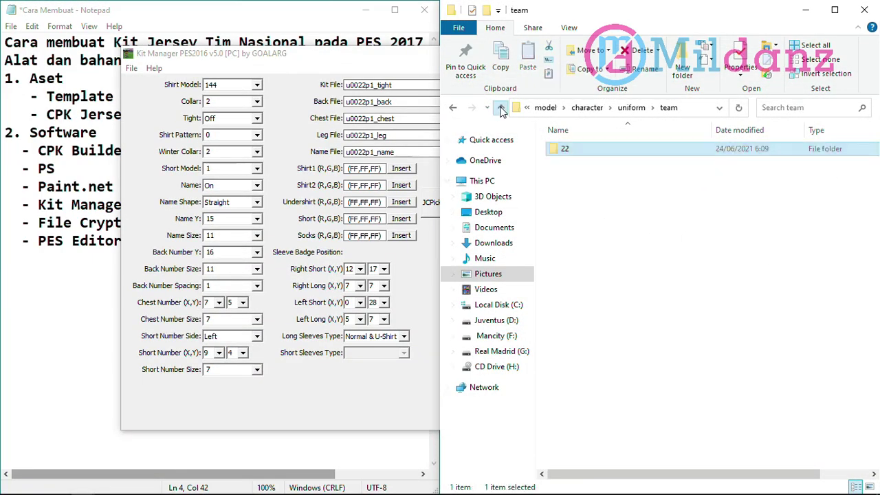
click(499, 107)
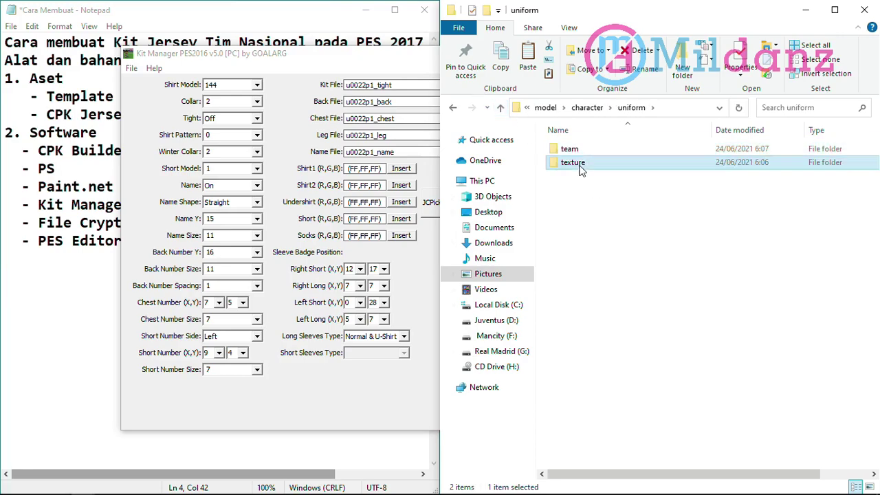
double_click(571, 165)
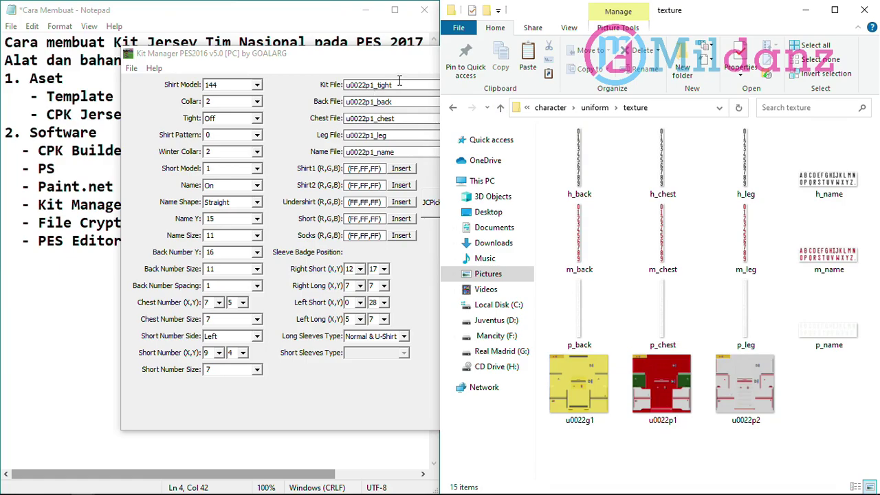
- Copy the name of the red kit texture u0022p1 and enter it as the Kit File
right_click(680, 418)
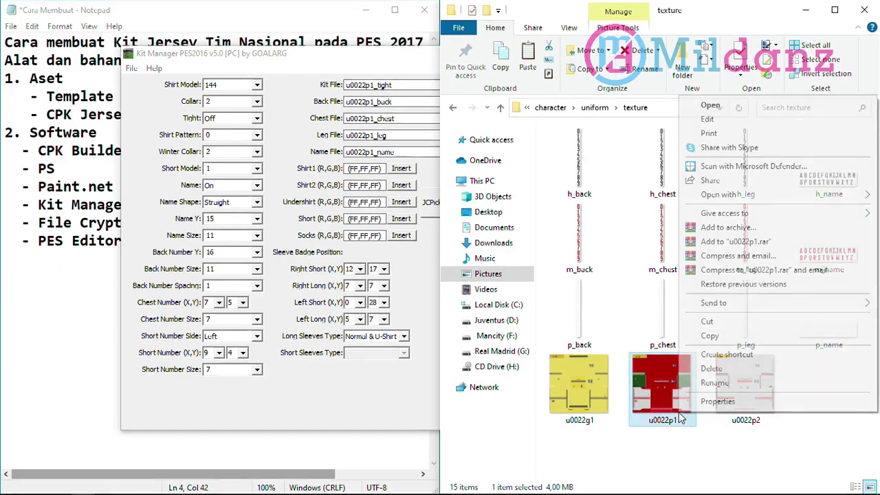
click(701, 383)
key(ctrl+c)
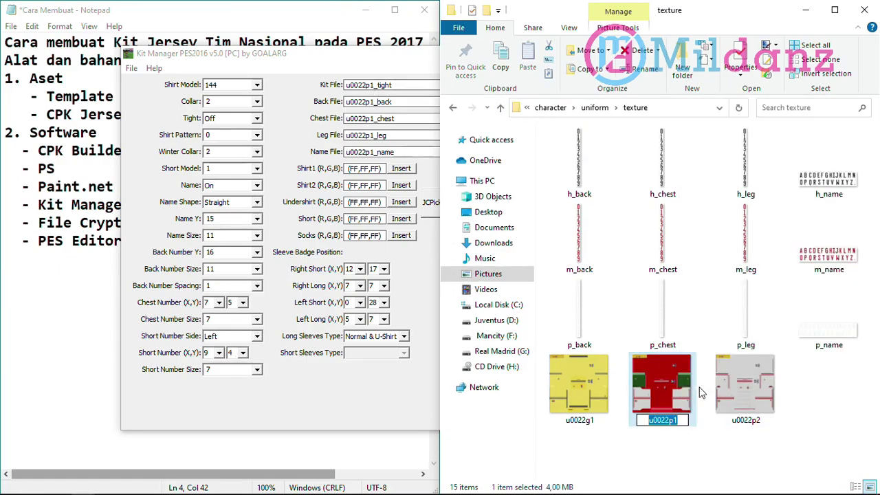
double_click(401, 85)
key(ctrl+v)
click(797, 290)
click(834, 426)
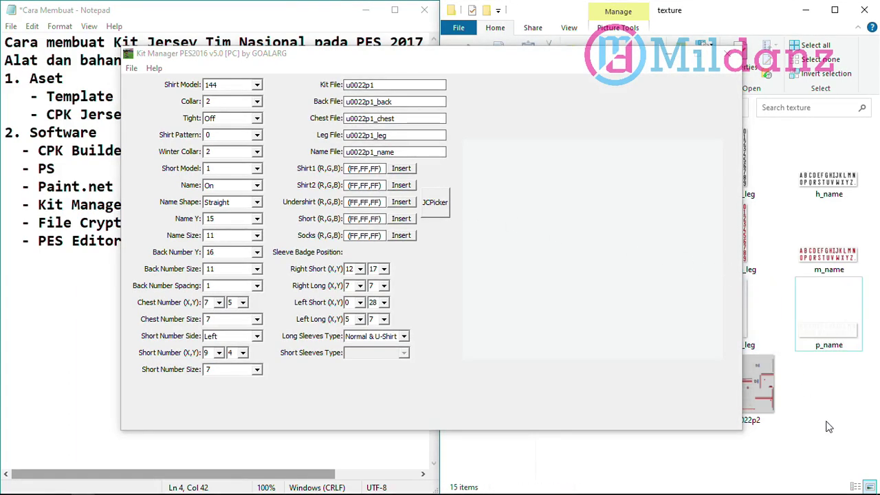
- Copy the name of the p_back texture and enter it as the Back File
click(751, 401)
click(660, 389)
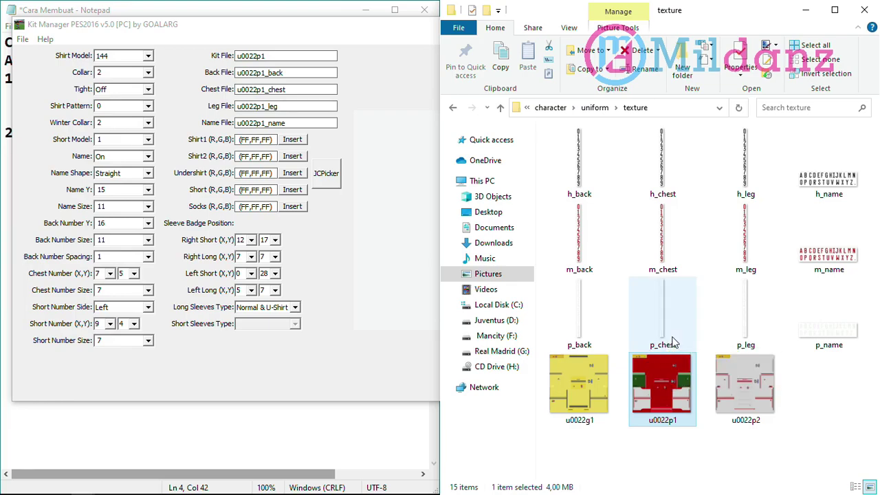
click(583, 346)
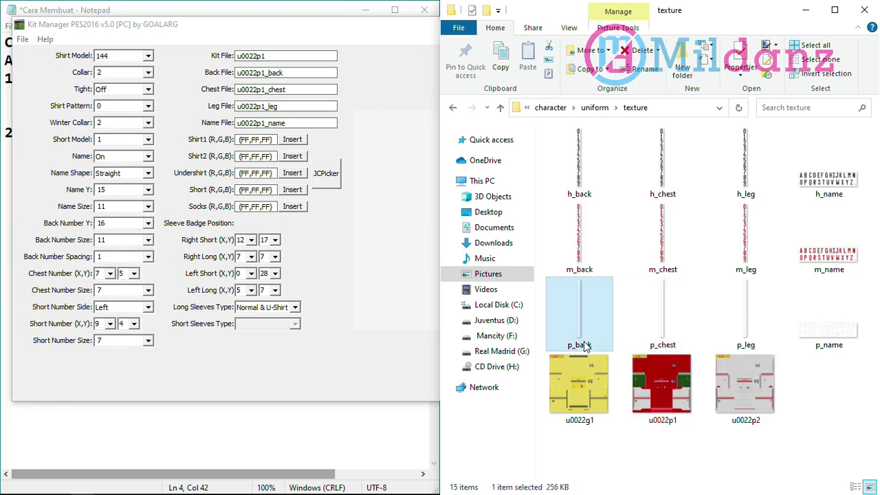
right_click(584, 345)
click(615, 312)
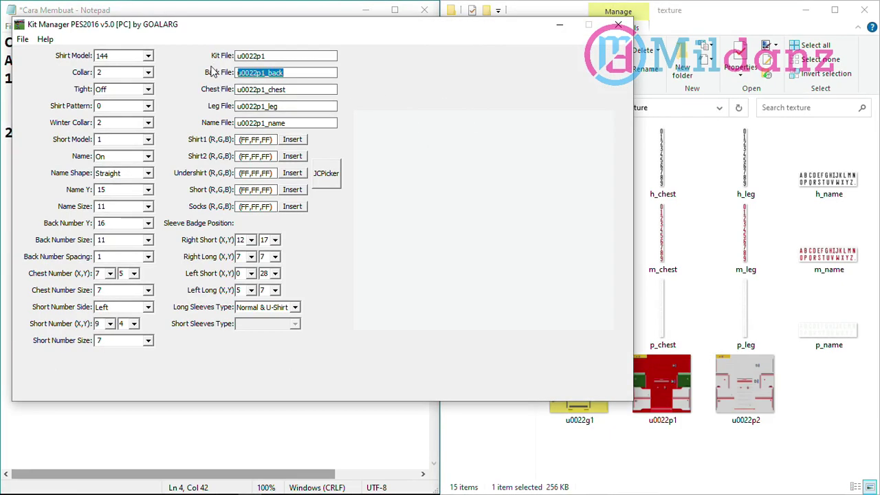
text(p_back)
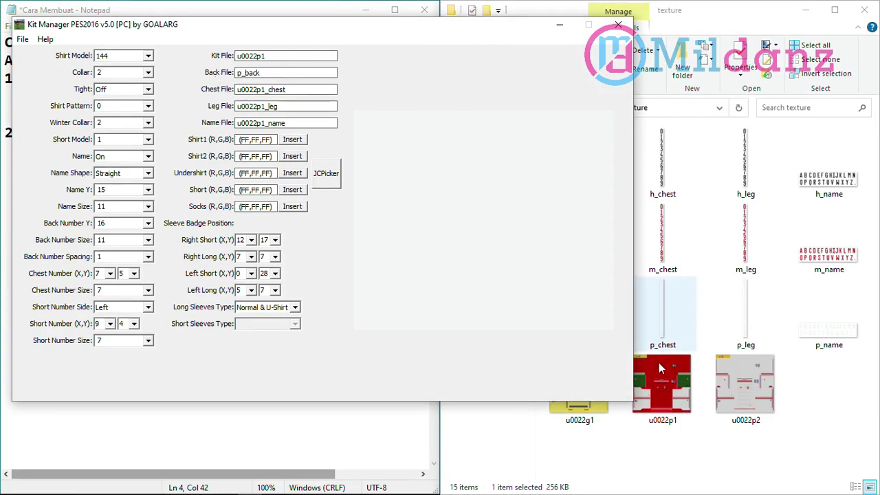
- Copy the name of the p_chest texture and enter it as the Chest File
click(659, 392)
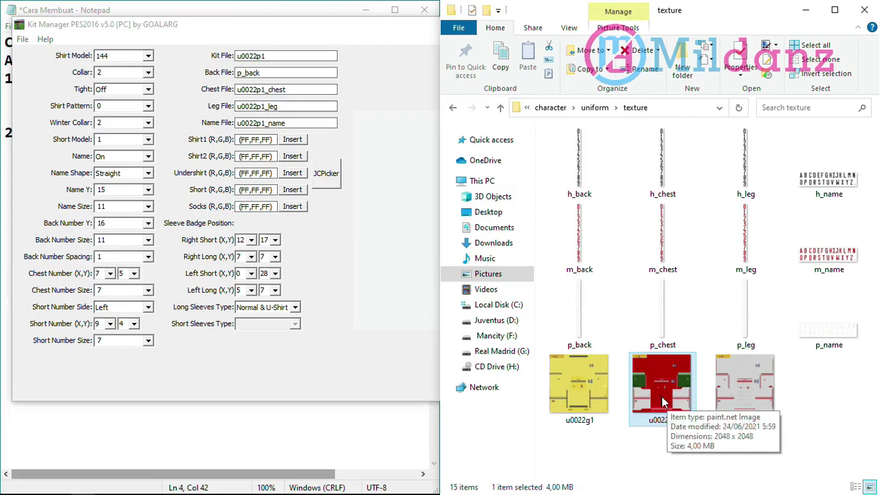
click(665, 339)
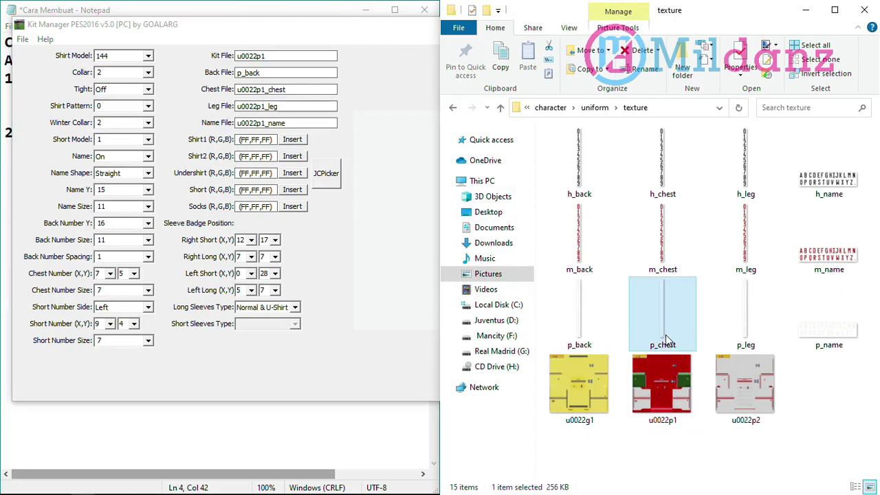
right_click(666, 339)
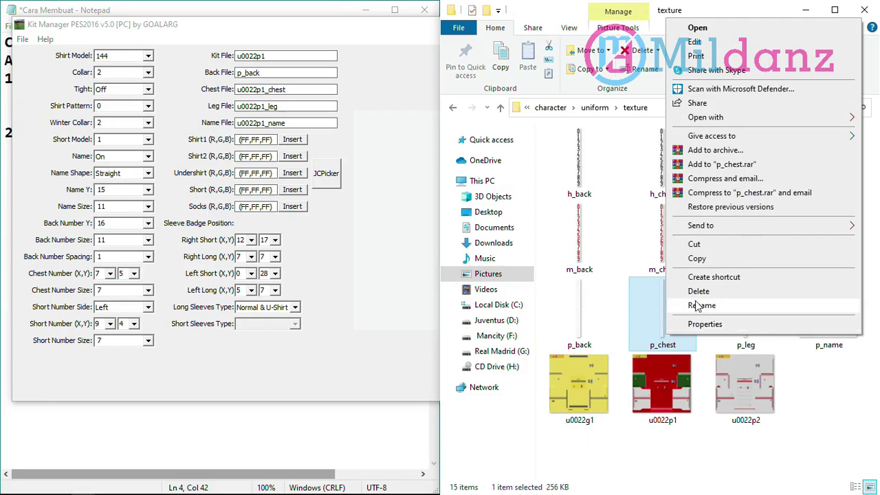
click(687, 303)
key(ctrl+c)
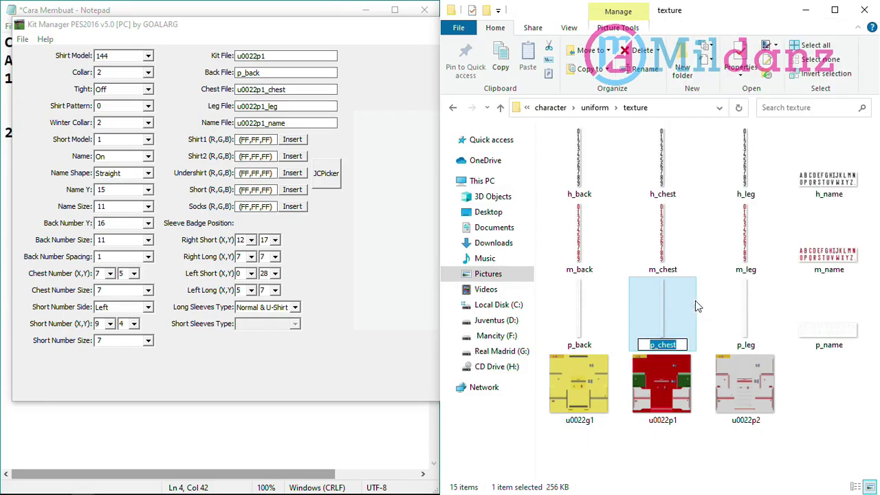
double_click(292, 89)
key(ctrl+v)
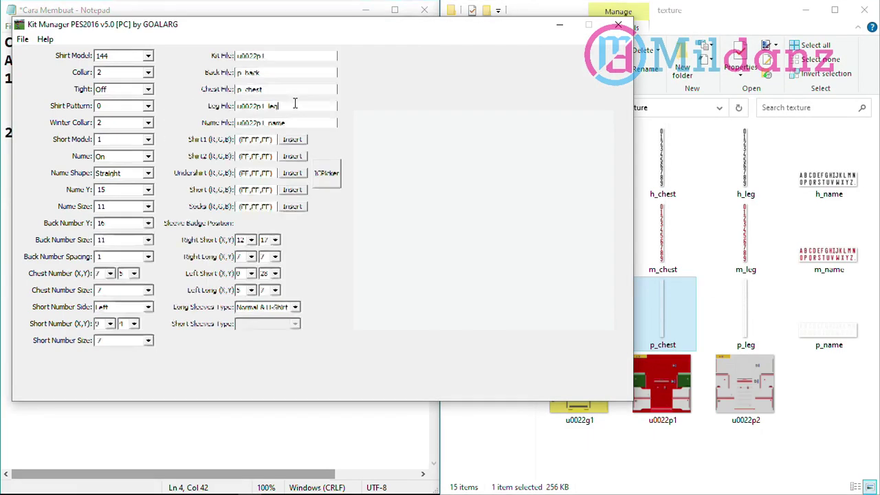
- Copy the name of the m_leg texture and enter it as the Leg File
click(670, 415)
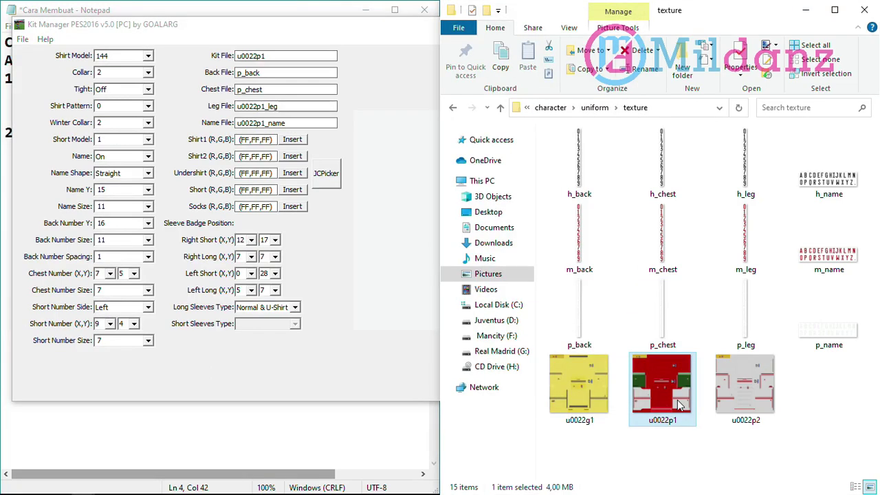
click(746, 267)
right_click(745, 267)
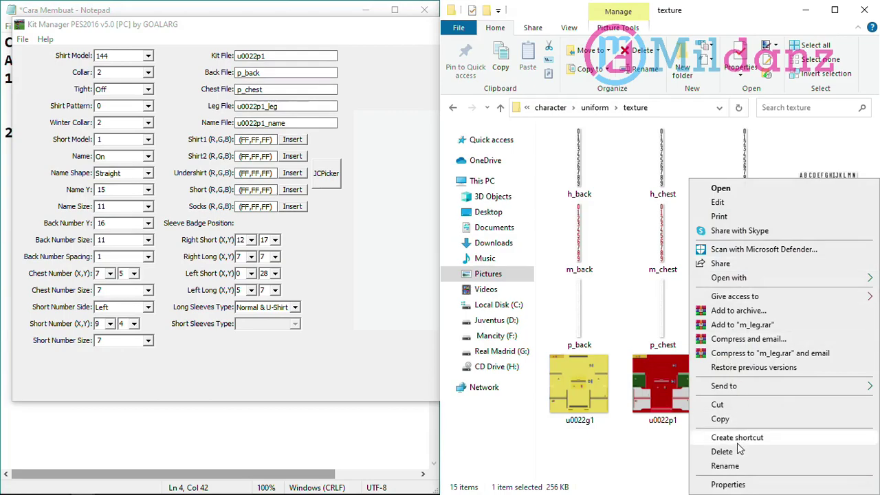
click(735, 464)
key(ctrl+c)
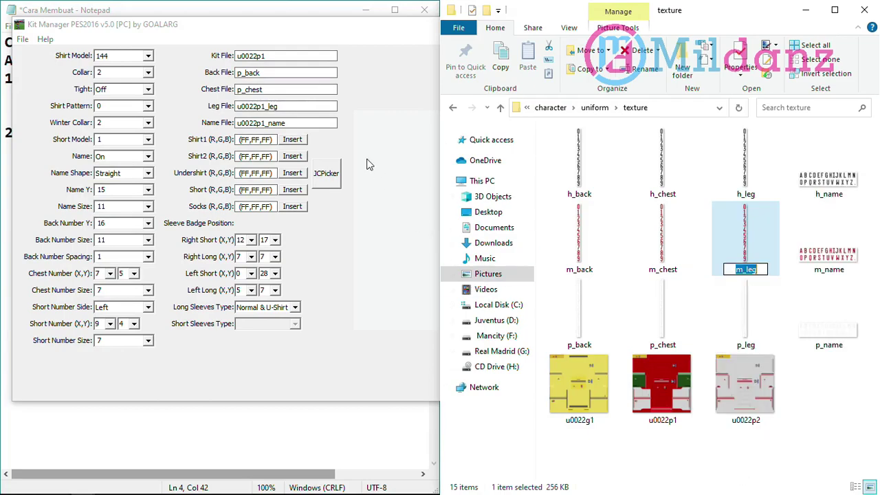
drag(297, 103, 192, 112)
key(ctrl+v)
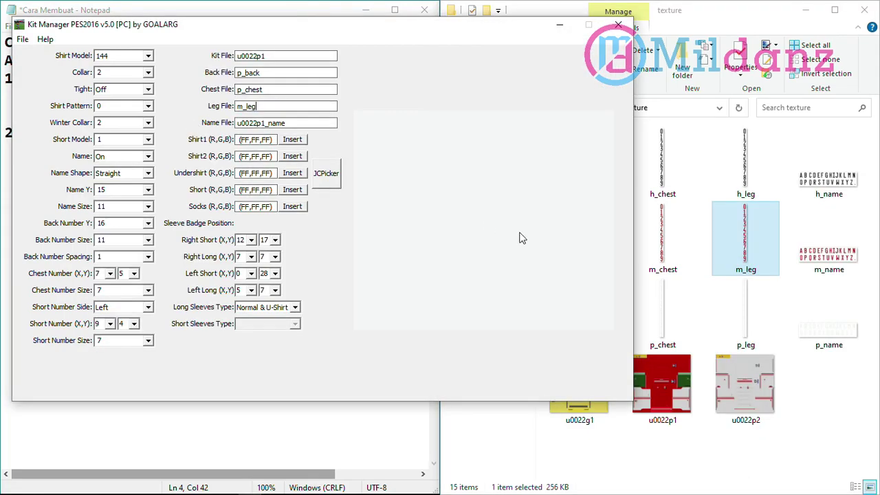
- Copy the name of the p_name texture and enter it as the Name File
click(661, 312)
click(827, 323)
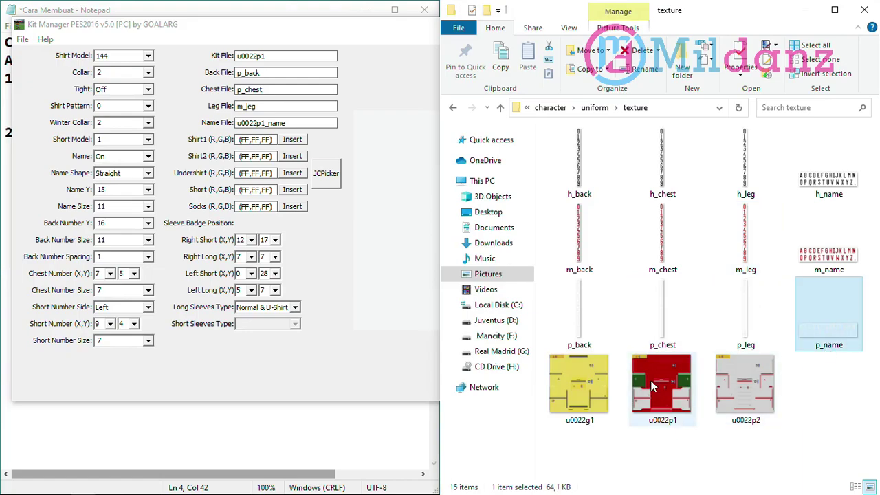
right_click(827, 332)
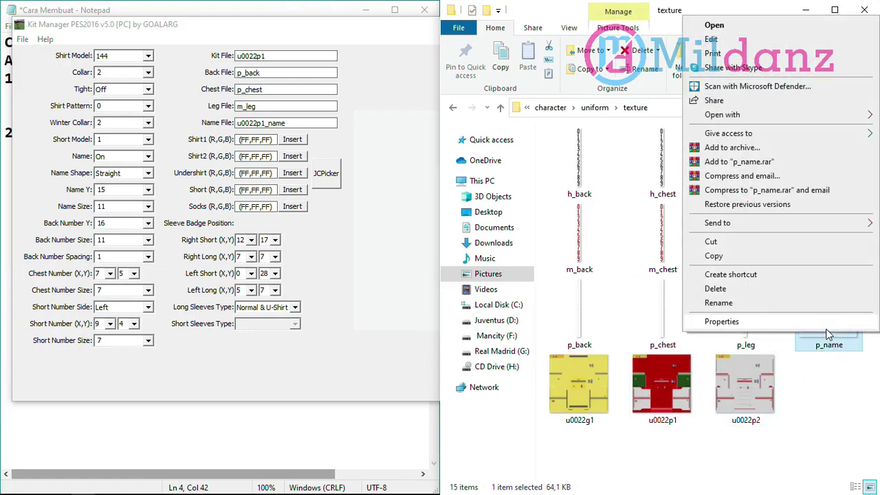
click(775, 304)
key(ctrl+c)
double_click(287, 122)
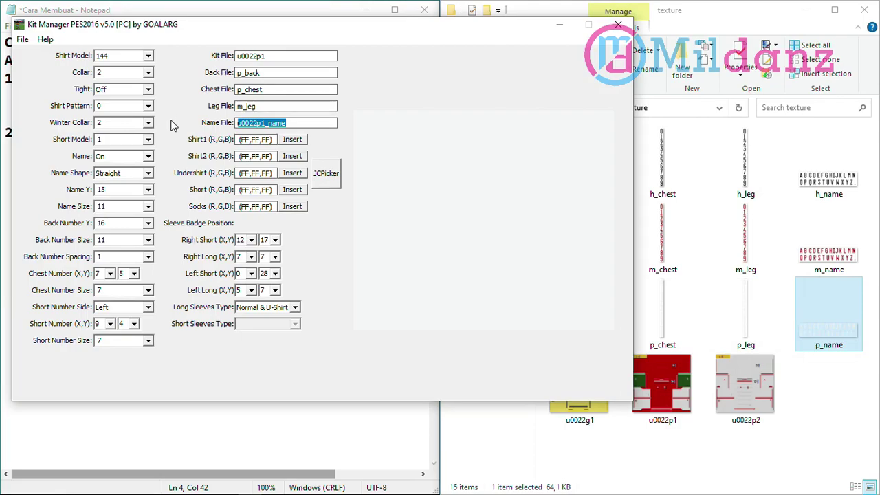
key(ctrl+v)
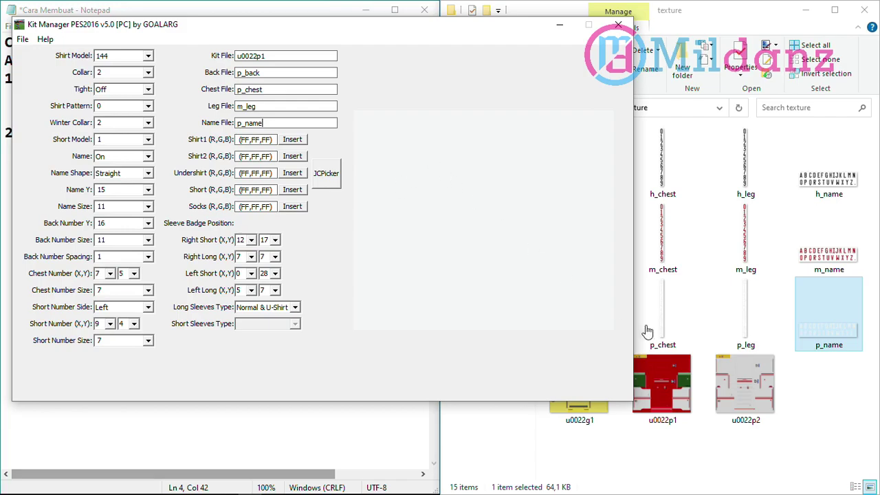
- Enable the JCPicker colour picker and bring up the red kit image 1.png in Photos
click(330, 176)
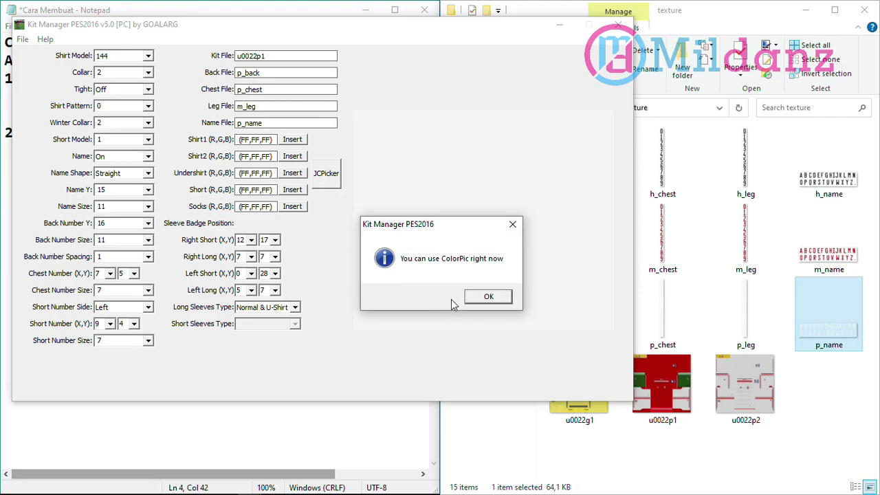
click(473, 298)
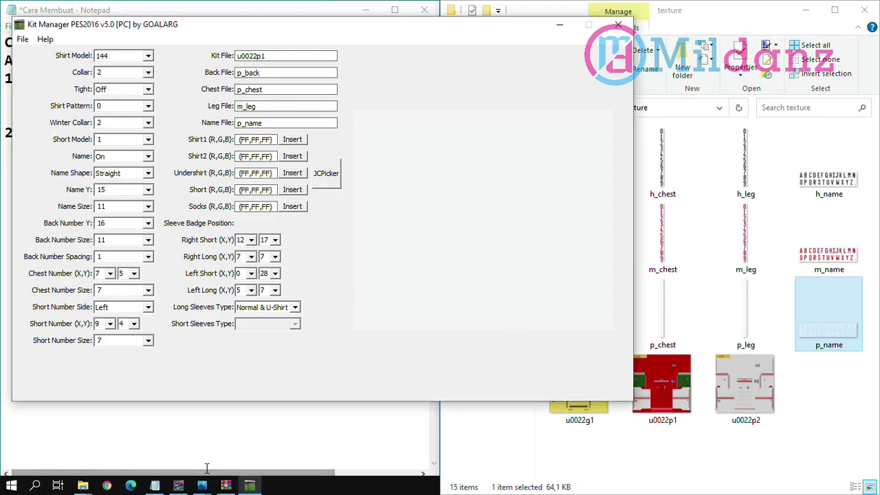
mouse_move(203, 487)
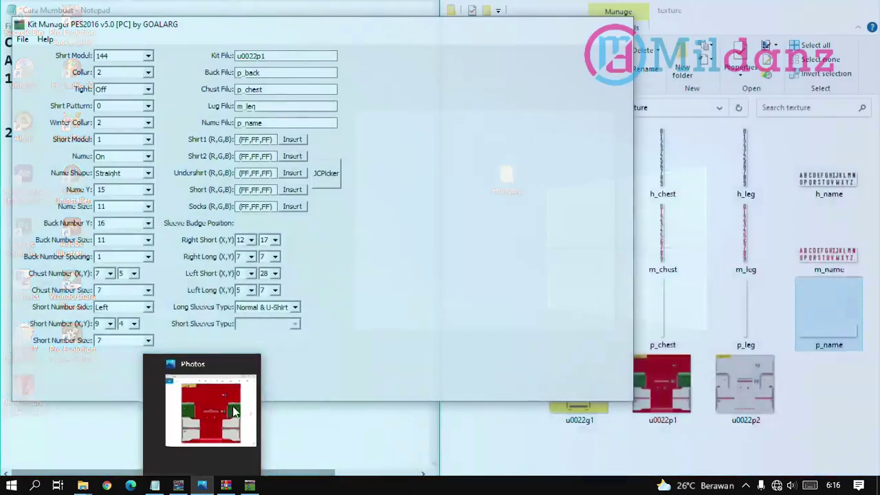
click(235, 407)
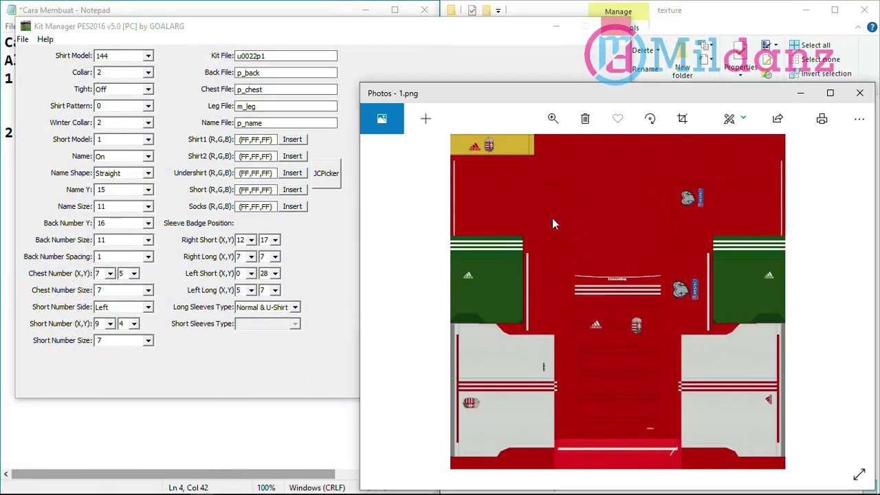
- Sample the shirt's red, 0xB20202, with Just Color Picker and insert it as the Shirt1, Shirt2 and Undershirt colours
click(325, 172)
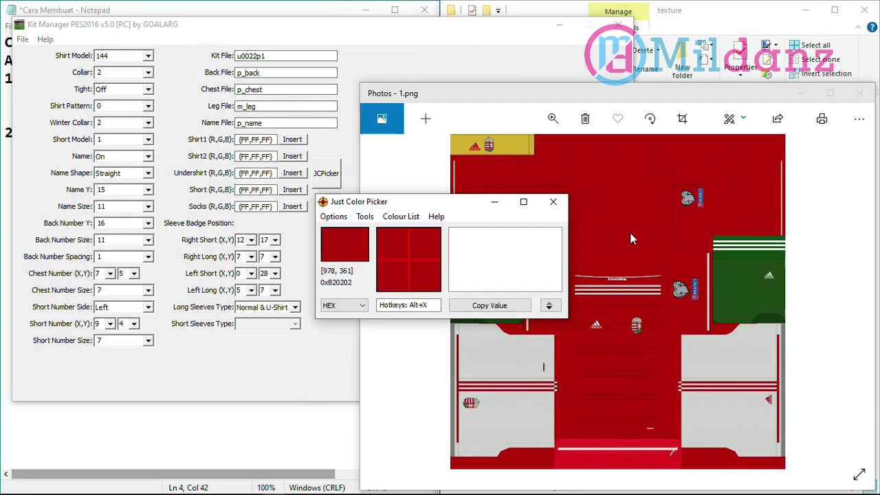
key(alt+x)
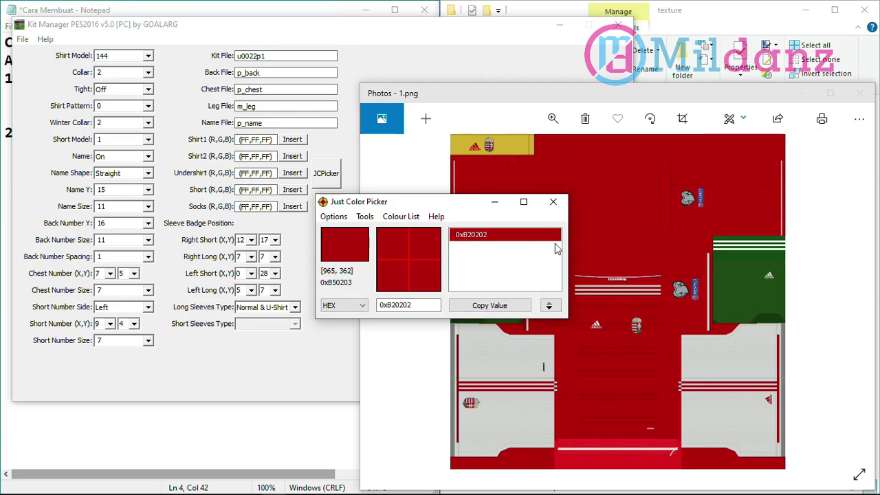
click(489, 305)
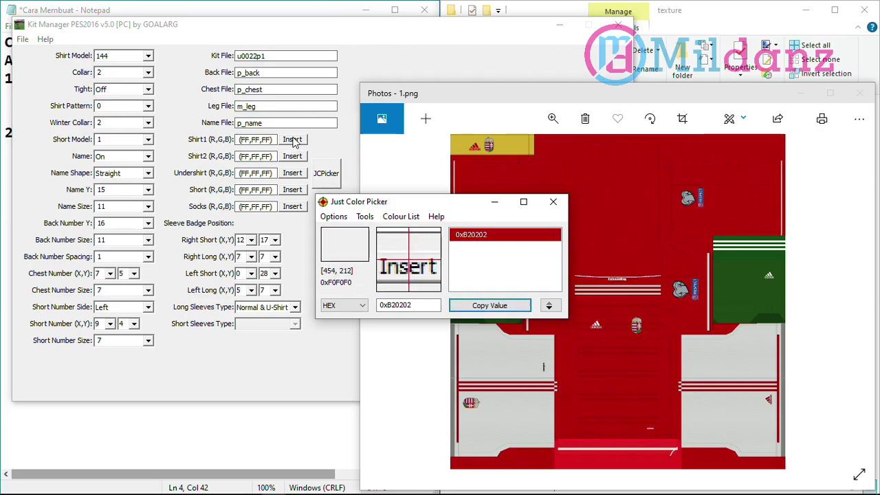
click(292, 140)
click(292, 156)
click(292, 173)
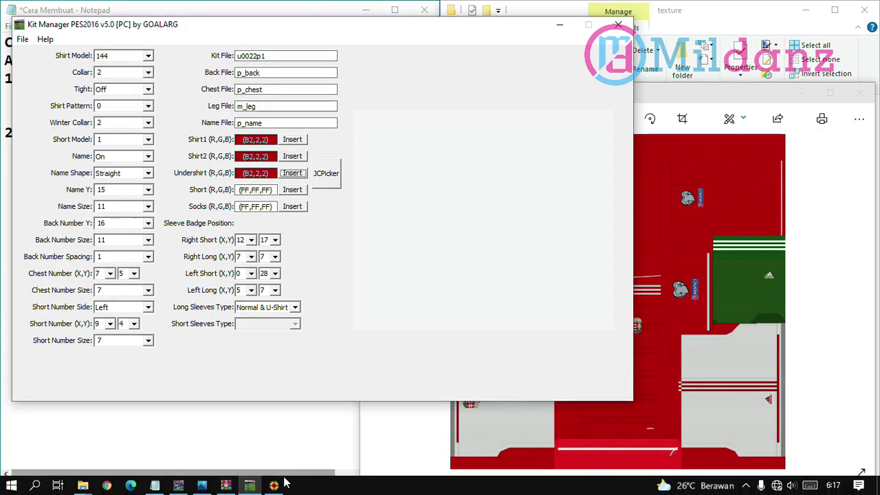
- Sample the light grey of the shorts, 0xCDCFCD, with Just Color Picker and insert it as the Short and Socks colours
click(283, 483)
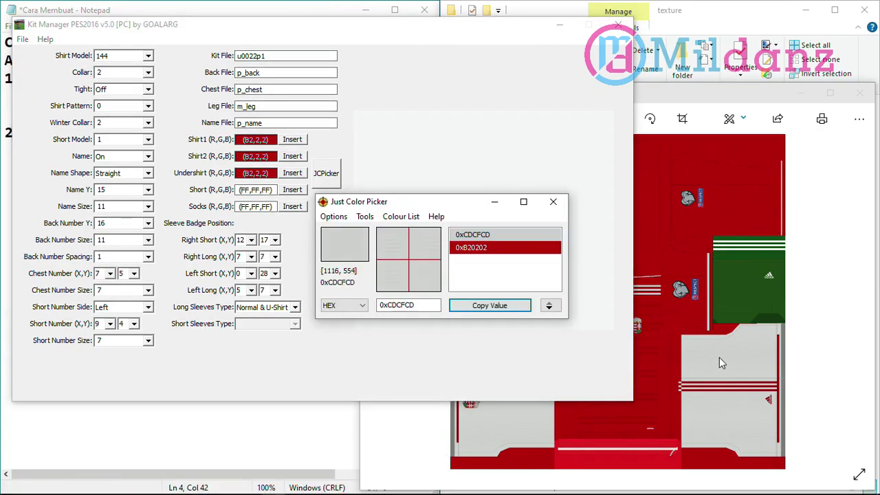
click(292, 190)
click(293, 206)
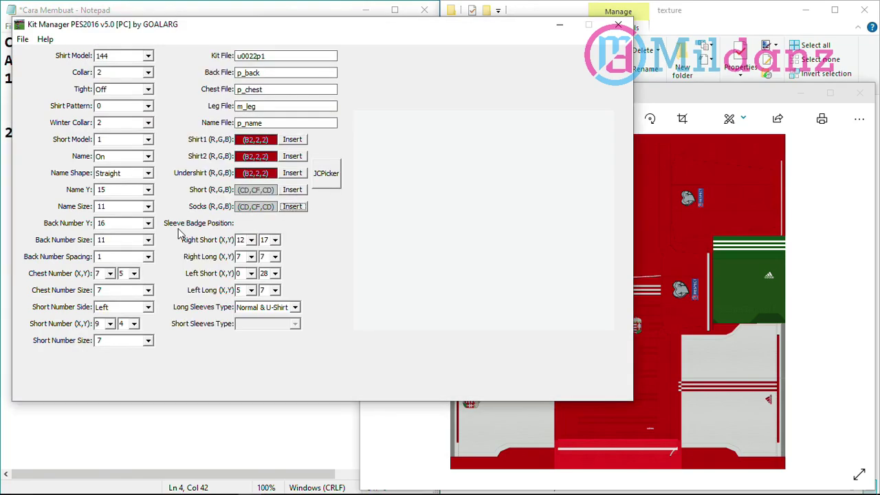
click(731, 256)
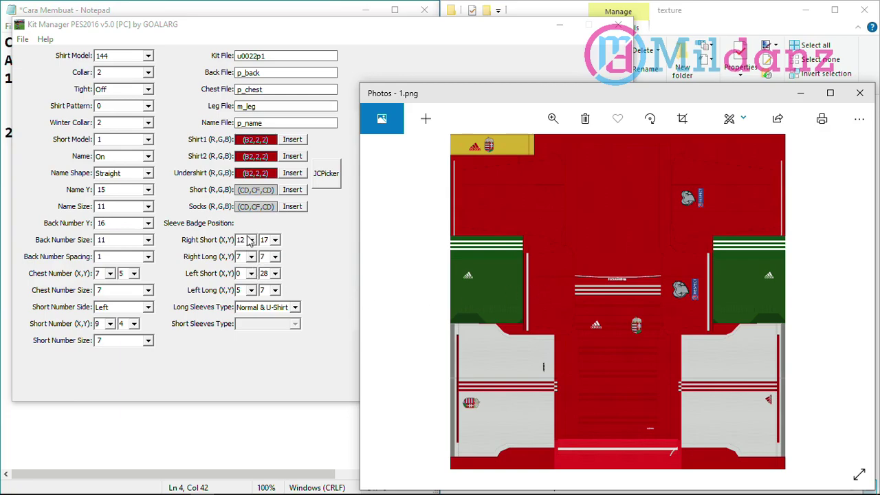
click(306, 270)
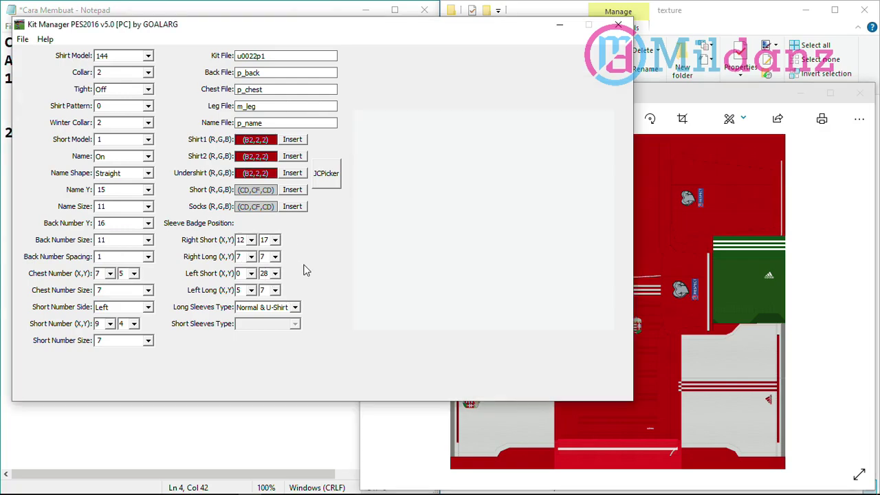
- Save the first kit's config file in Kit Manager
click(23, 39)
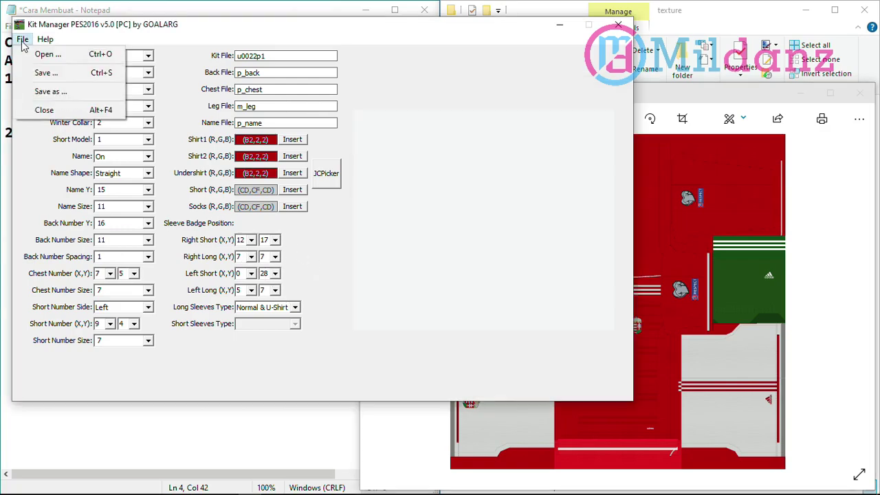
click(45, 73)
click(491, 295)
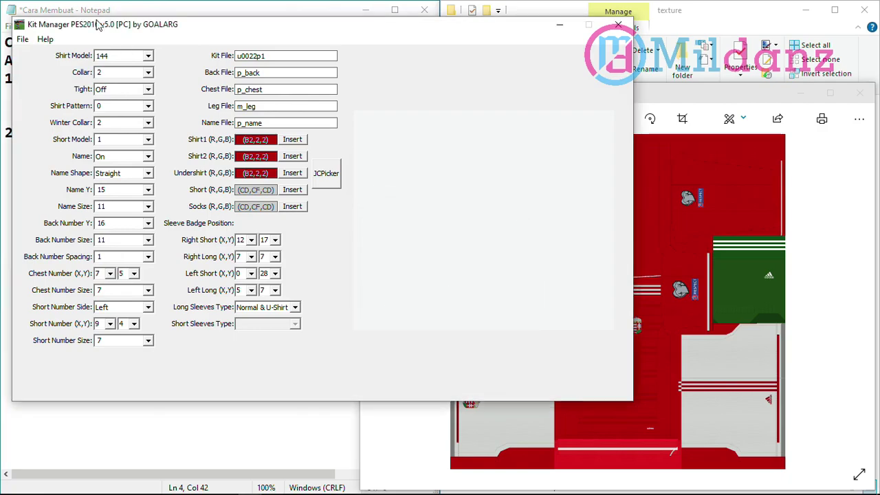
click(22, 39)
click(66, 73)
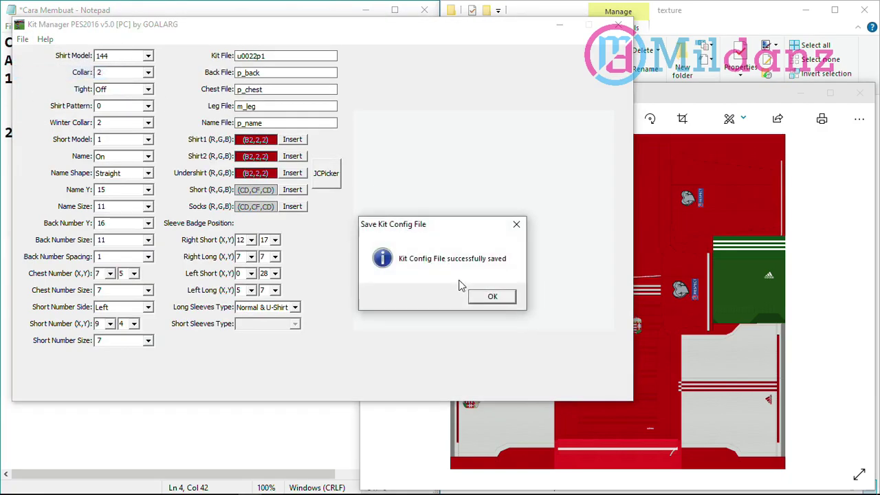
click(490, 297)
- Configure the goalkeeper kit with Kit File u0022g1, textures h_back, h_chest, h_leg and h_name, and all five colours DA,C8,30, and save it
click(23, 39)
click(48, 53)
click(490, 295)
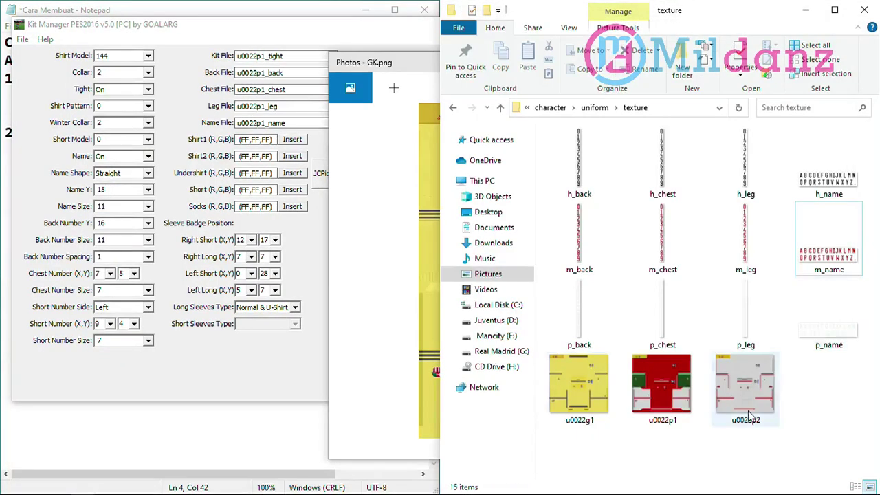
right_click(574, 182)
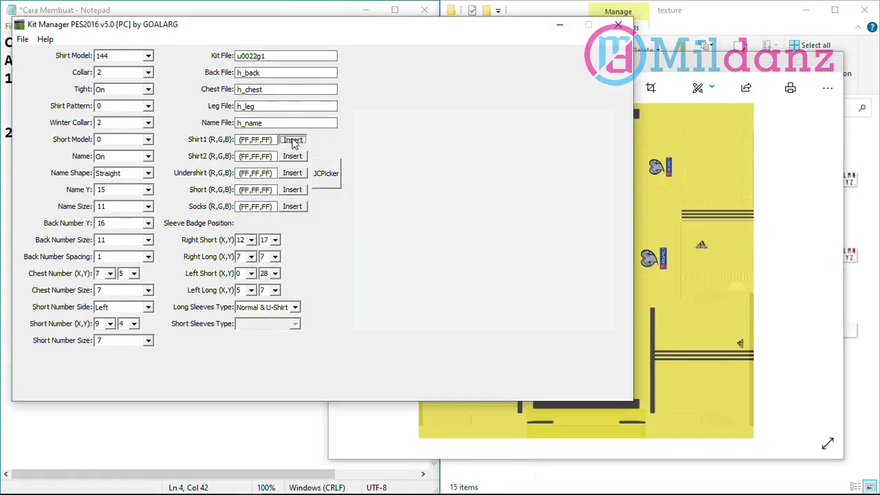
click(22, 39)
click(45, 73)
- Exit Kit Manager, close the GK.png image and decline putting the modified files back into the KitManager2016v5 archive
click(618, 24)
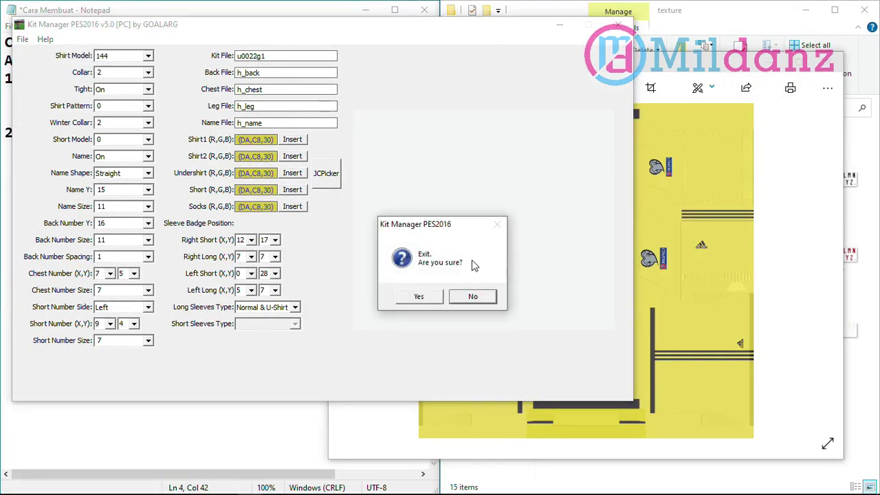
click(420, 297)
click(841, 60)
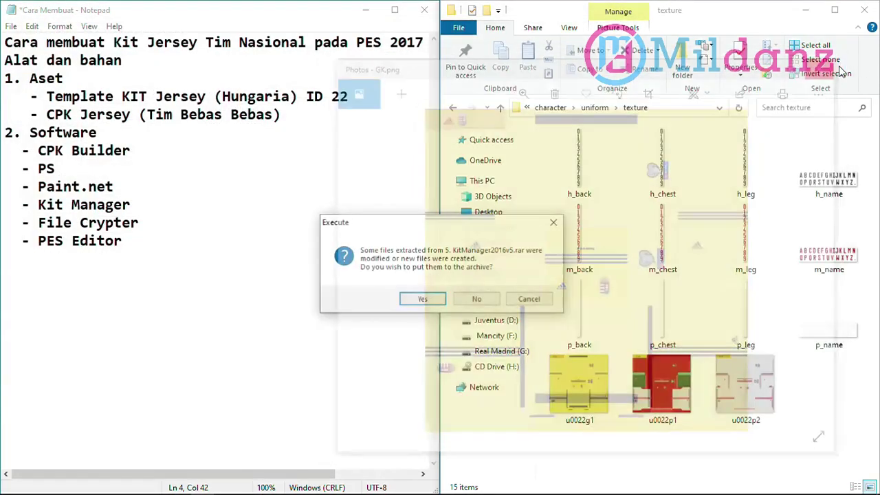
click(475, 302)
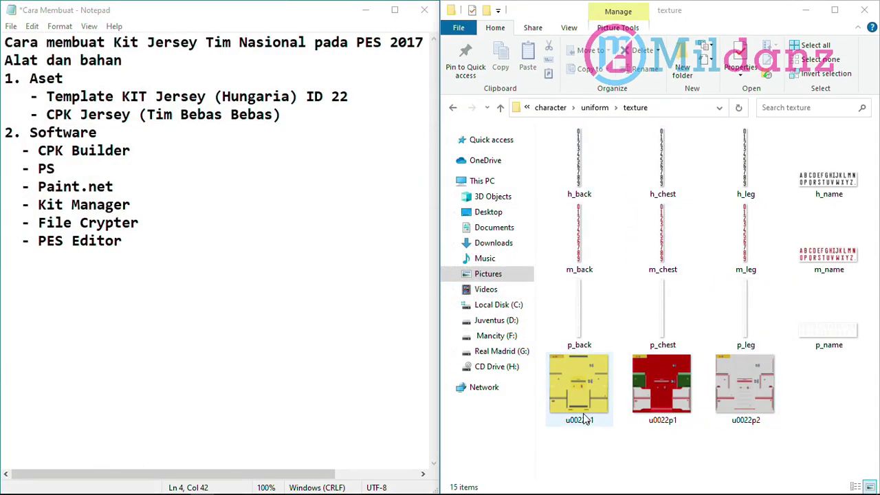
- Return to the uniform folder, minimize Notepad and place the Hungary folder below the other desktop icons
click(453, 110)
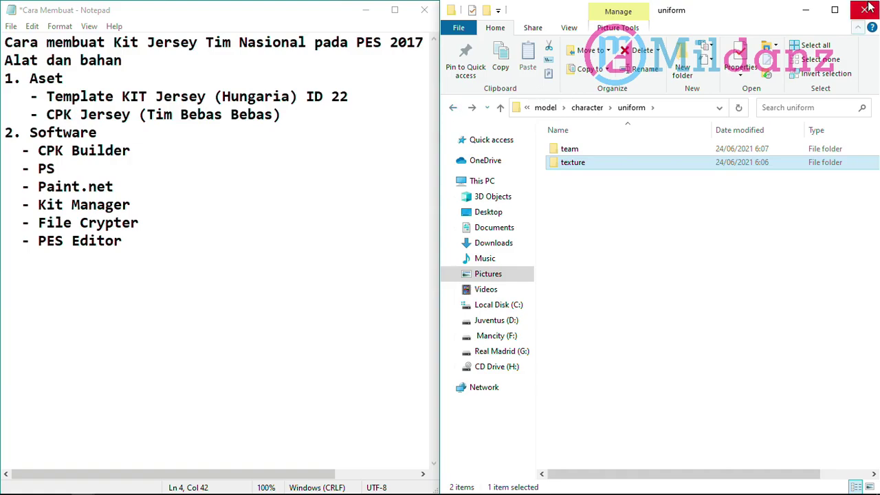
click(365, 10)
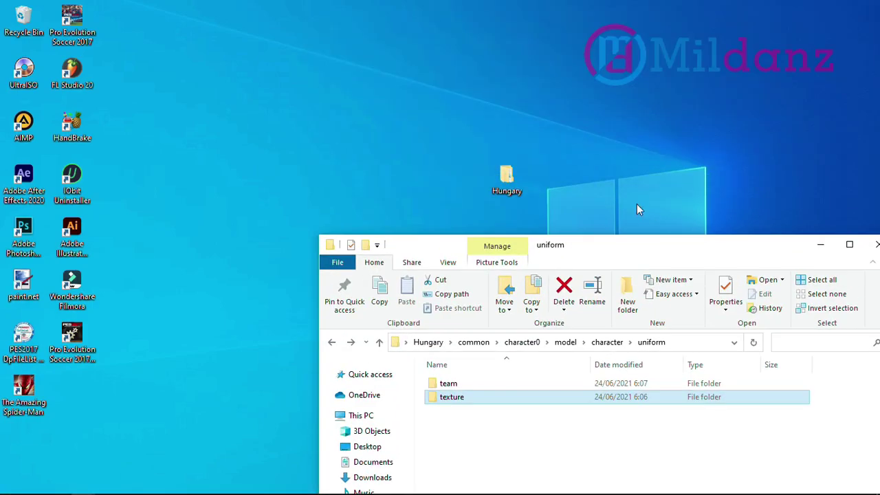
drag(507, 177, 83, 405)
drag(624, 255, 615, 20)
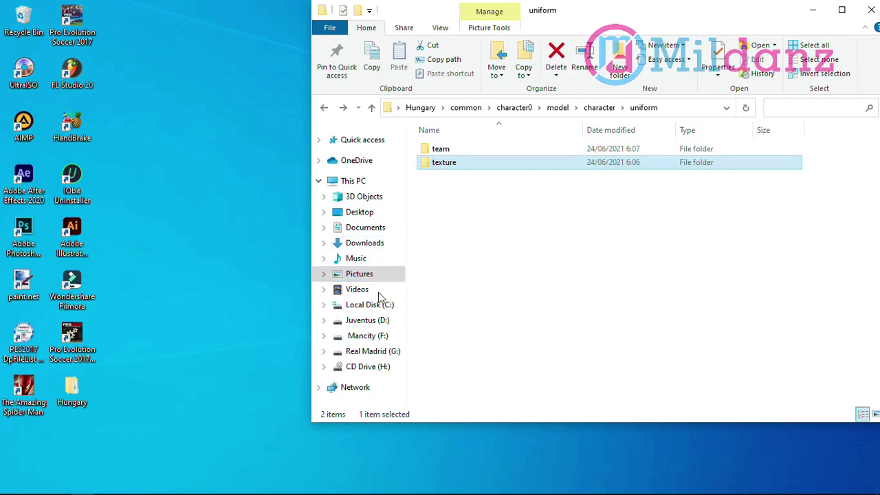
- Open the CPK Builder archive in 12 PES 2017 edit\EDITOR PES 17 on drive D and launch CriPackedFileMaker.exe from it
click(365, 319)
double_click(459, 151)
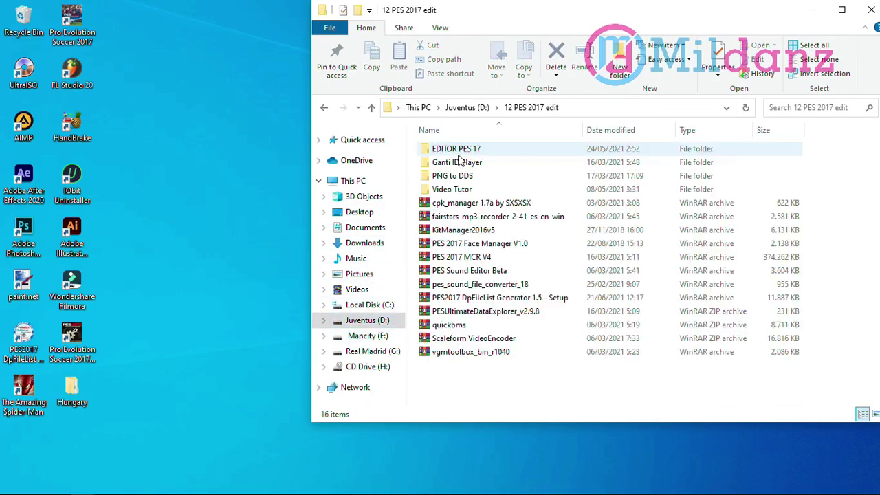
double_click(460, 151)
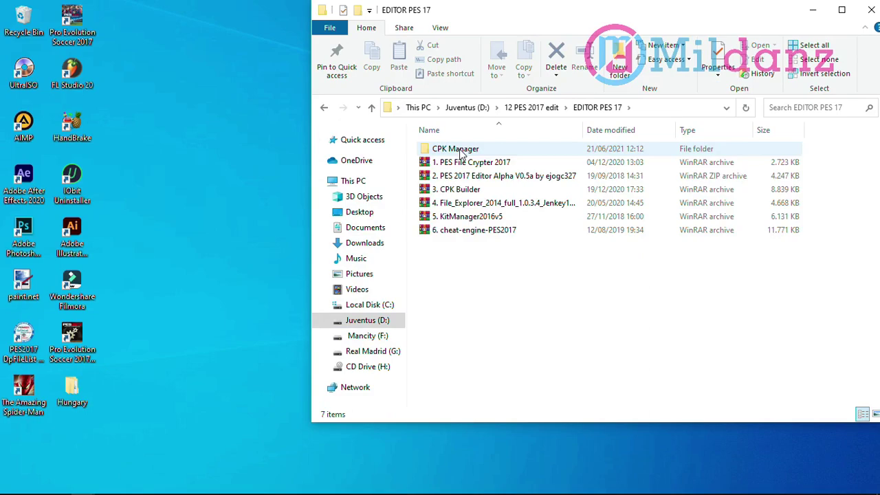
double_click(468, 189)
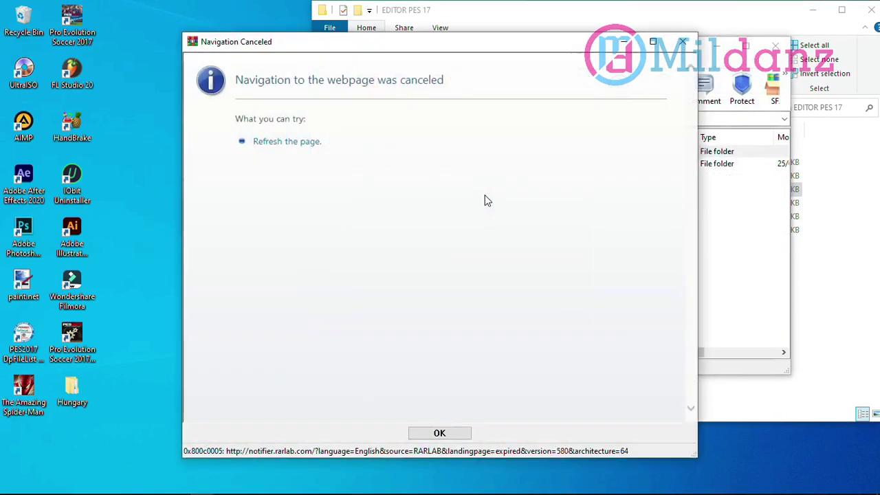
click(624, 41)
double_click(398, 297)
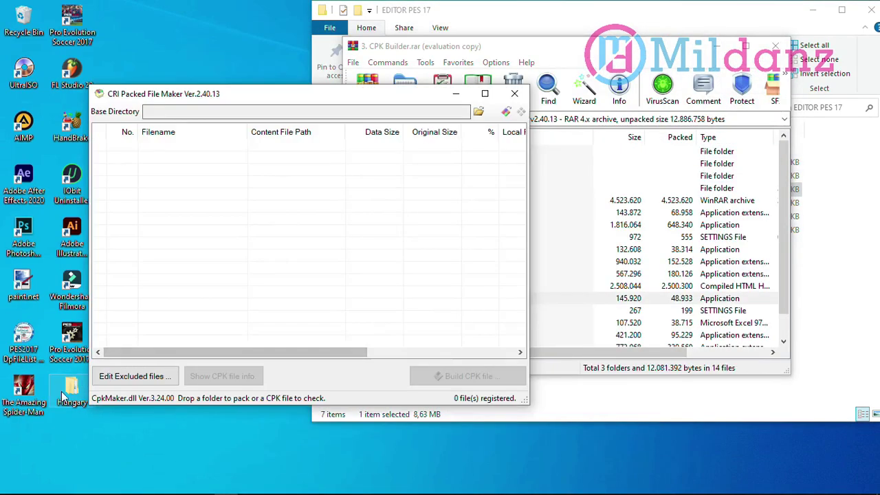
- Pack the Hungary folder into Hungary.cpk on the desktop, close CRI Packed File Maker and decline updating its archive
drag(61, 391, 320, 229)
click(469, 378)
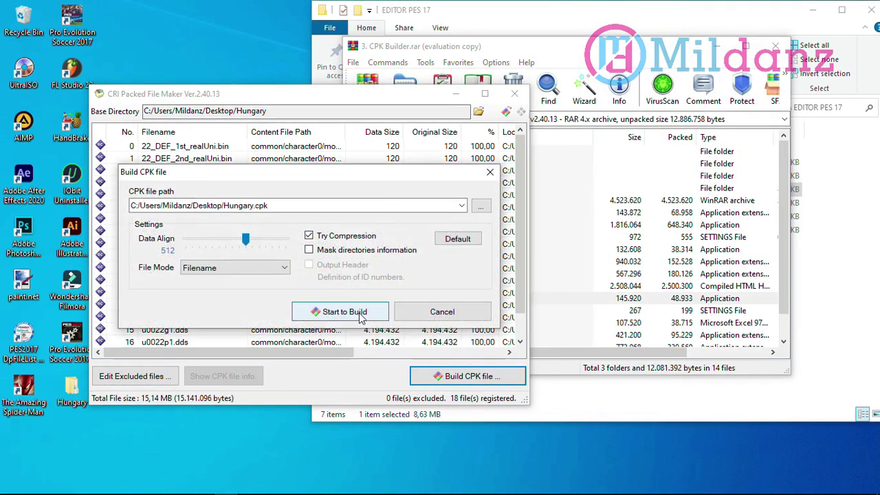
click(329, 310)
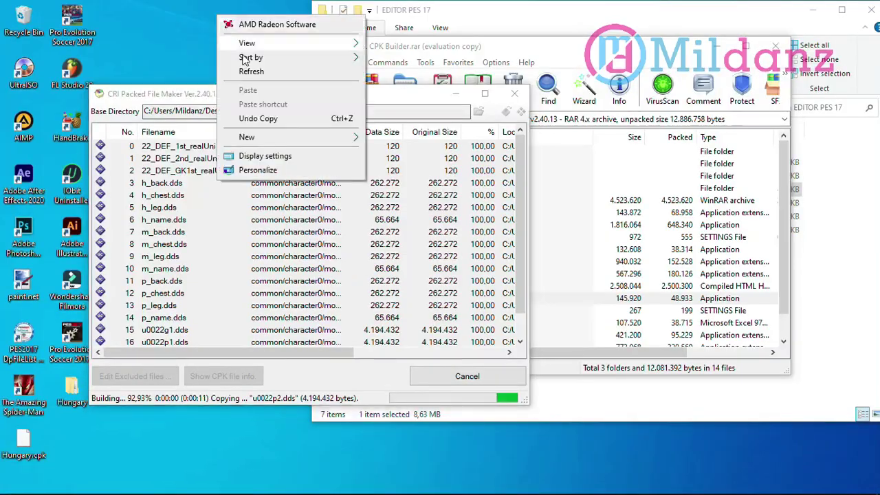
click(424, 327)
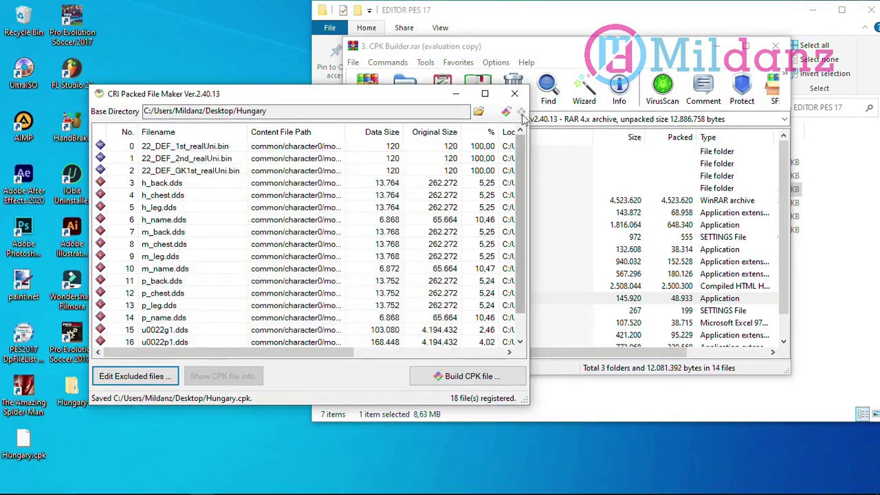
click(514, 93)
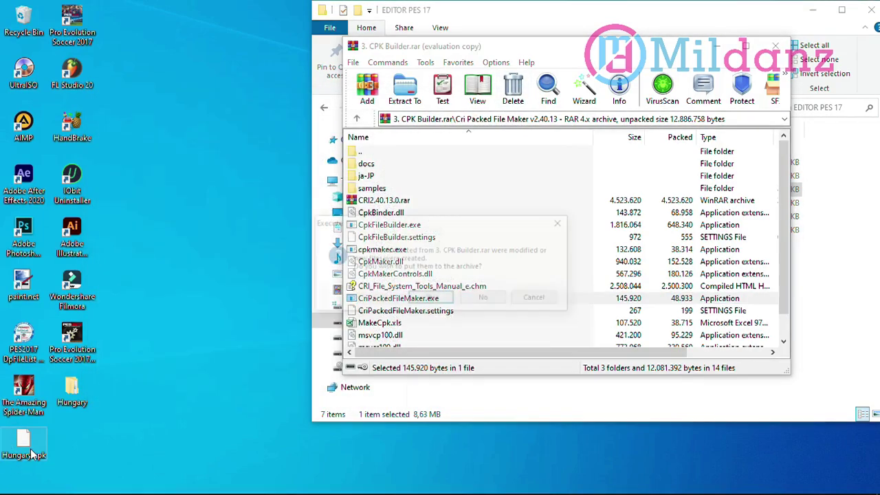
click(489, 302)
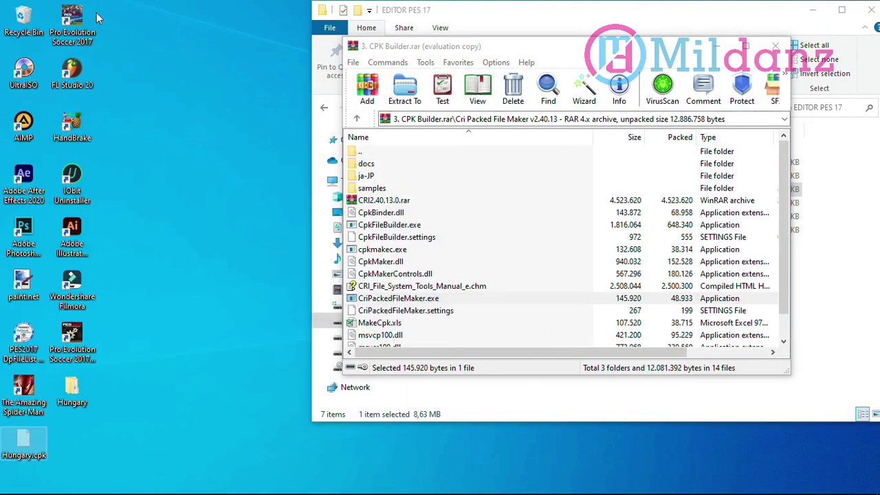
- Move Hungary.cpk from the desktop into the download folder of Pro Evolution Soccer 2017
right_click(97, 26)
click(114, 42)
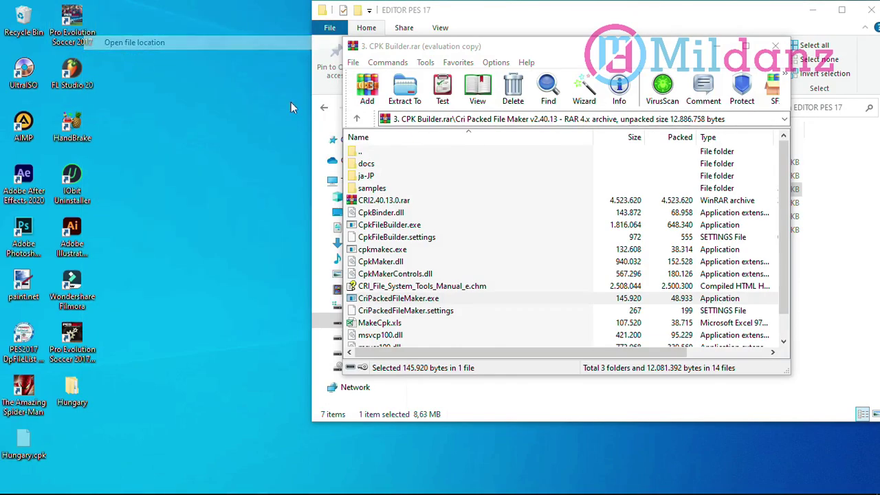
double_click(169, 189)
key(ctrl+v)
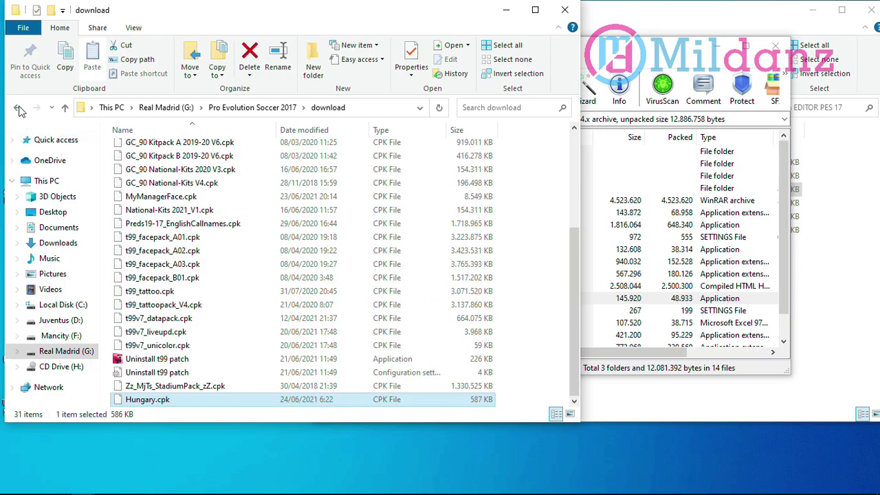
- Launch PES2017 DpFileList Generator 1.5 from the game folder, include Hungary.cpk and reorder it to just below GC_90 Indonesia-Kit.cpk
click(19, 108)
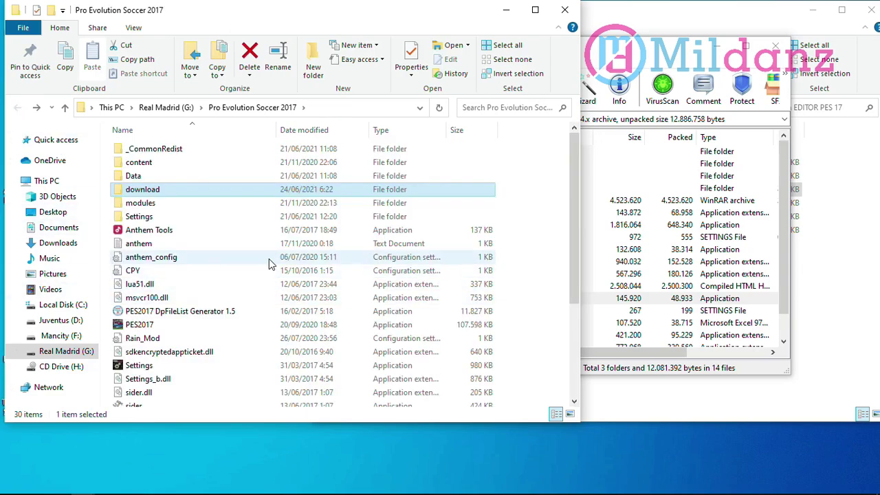
double_click(247, 311)
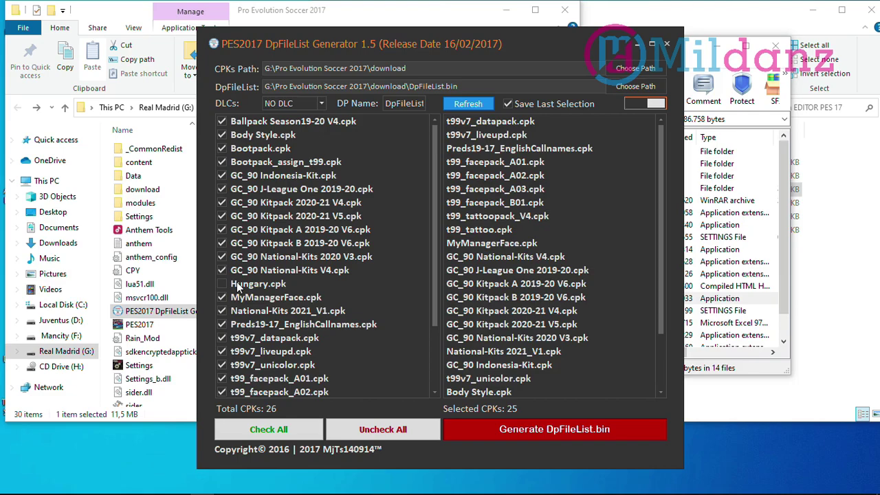
click(219, 283)
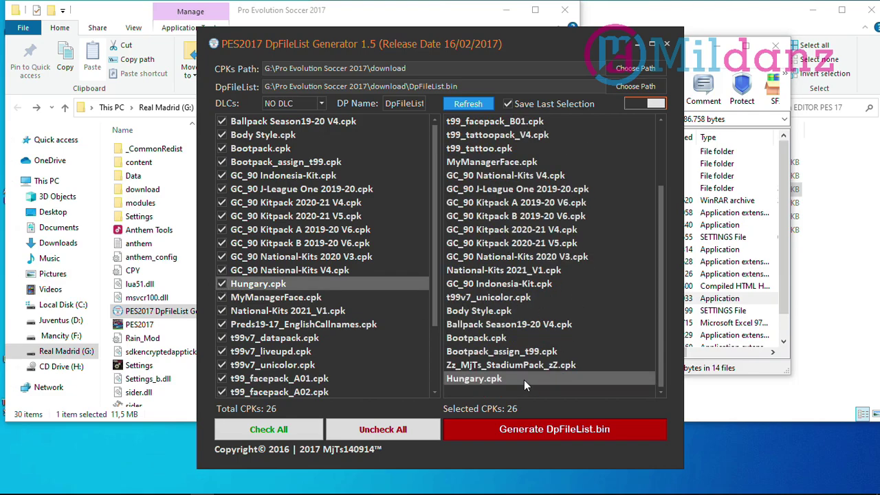
drag(474, 378, 510, 314)
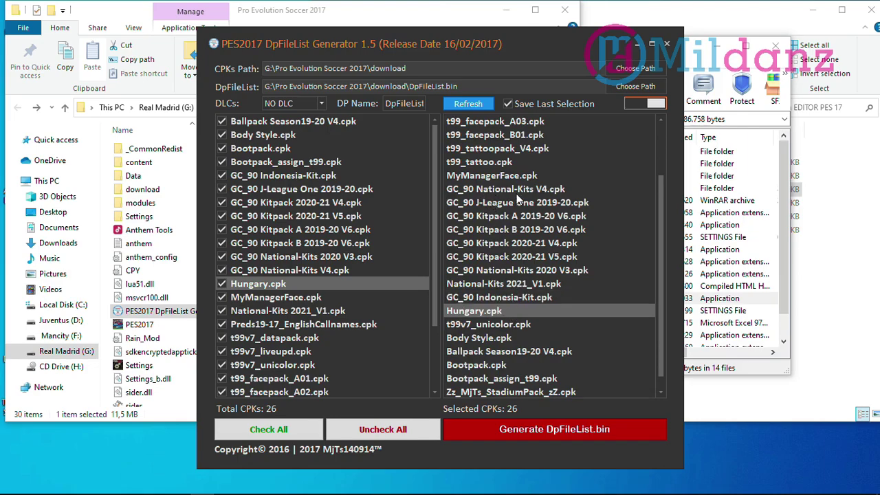
click(489, 189)
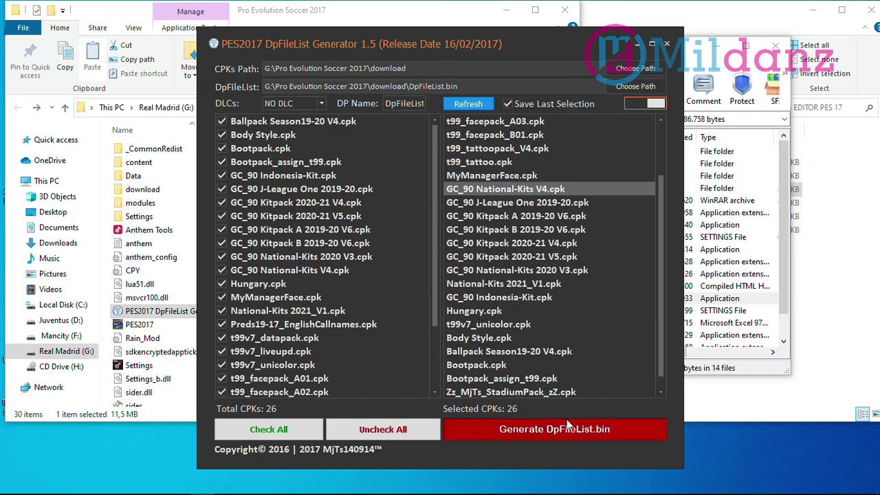
- Generate DpFileList.bin and close the generator
click(550, 433)
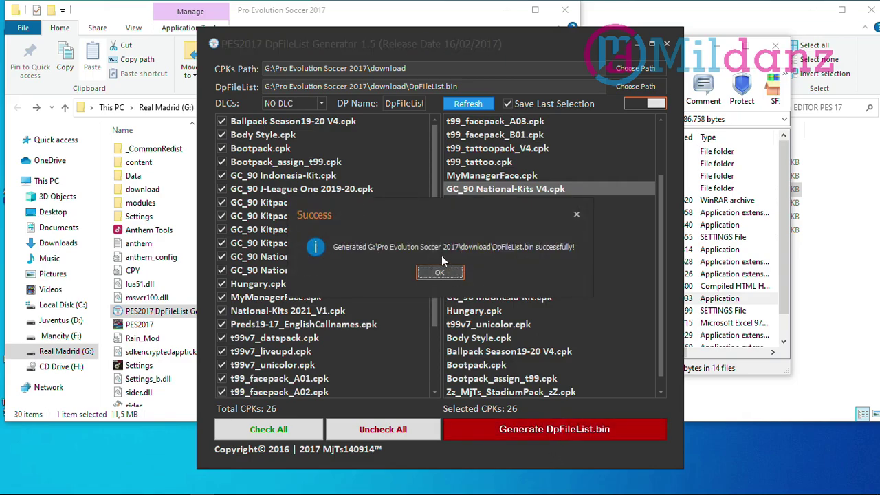
click(440, 272)
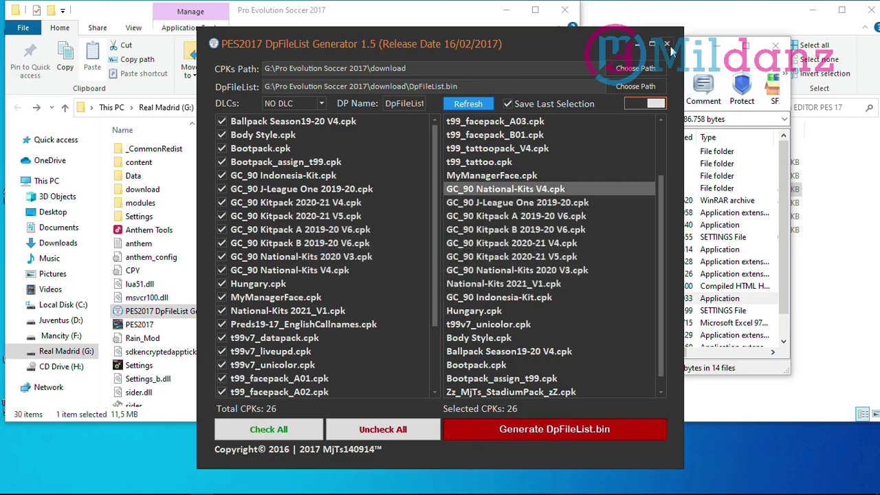
click(668, 45)
- Close the game folder, the CPK Builder archive and the EDITOR PES 17 folder
click(564, 9)
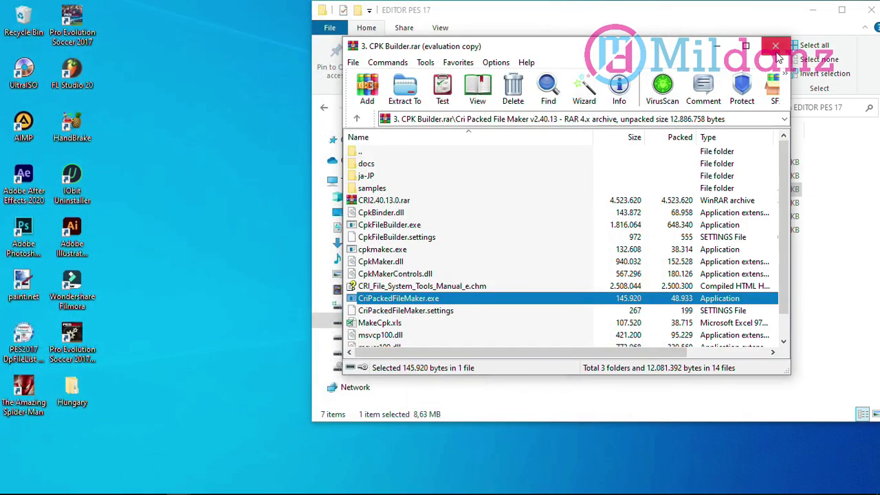
click(775, 47)
drag(688, 10, 590, 51)
click(768, 54)
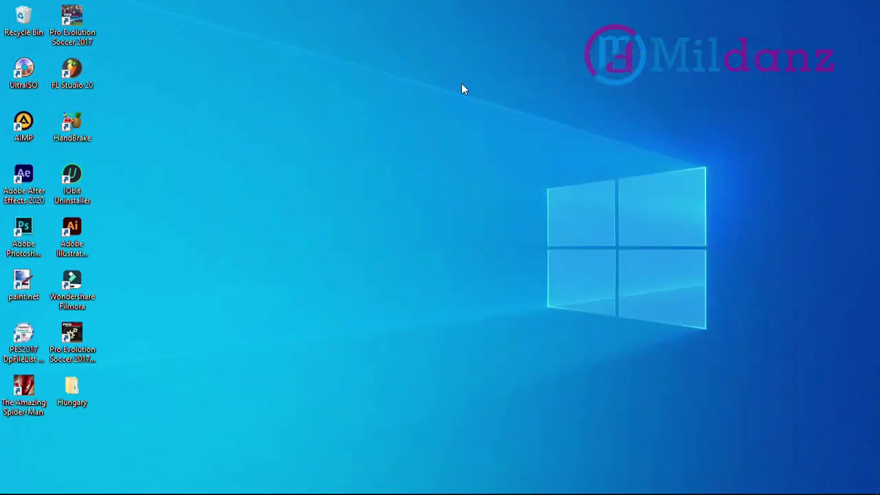
- Launch Pro Evolution Soccer 2017 from the desktop and enter the game's Edit mode under Extras
double_click(88, 27)
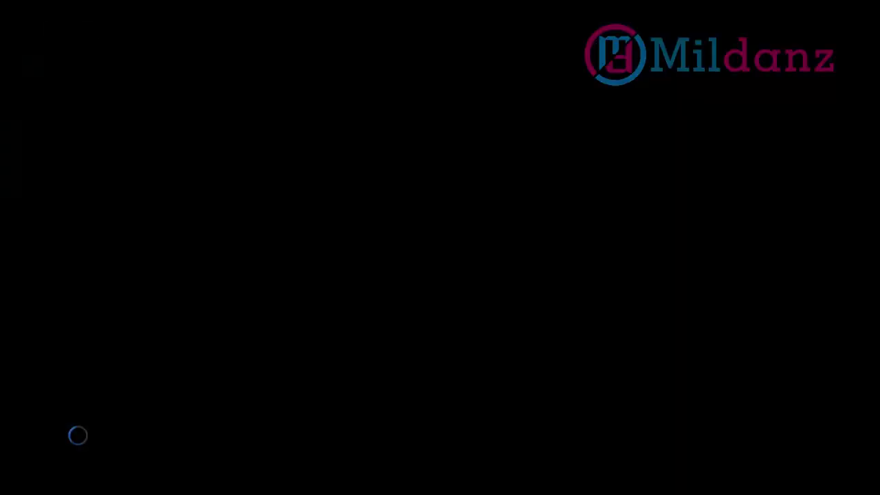
key(Left)
key(Return)
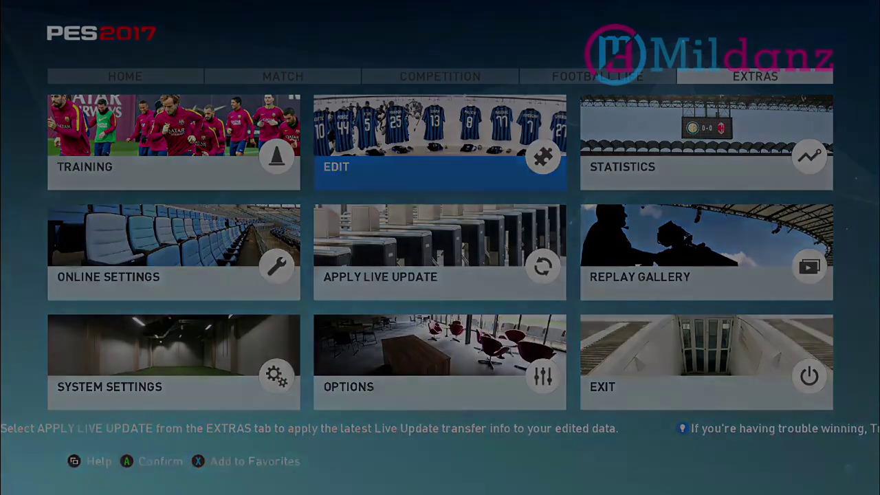
key(Return)
- Choose Hungary from the European teams and open its Uniform list
key(Down)
key(Down)
key(Down)
key(Down)
key(Down)
key(Down)
key(Down)
key(Down)
key(Down)
key(Down)
key(Down)
key(Down)
key(Down)
key(Down)
key(Down)
key(Down)
key(Down)
key(Down)
key(Down)
key(Down)
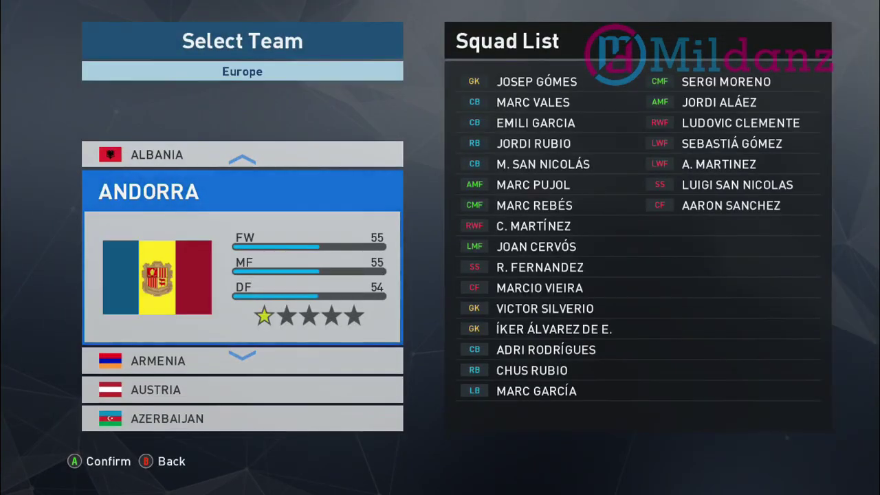
key(Down)
key(Down)
key(Down)
key(Down)
key(Down)
key(Down)
key(Down)
key(Down)
key(Down)
key(Down)
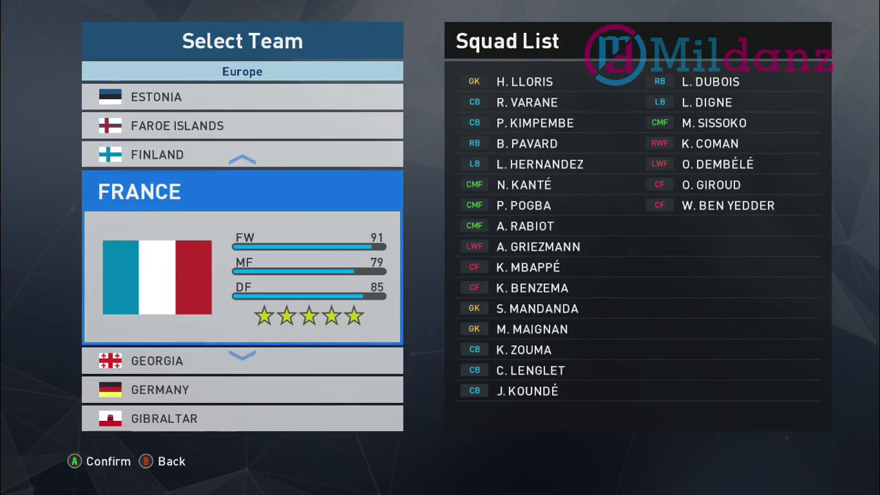
key(Down)
key(Down)
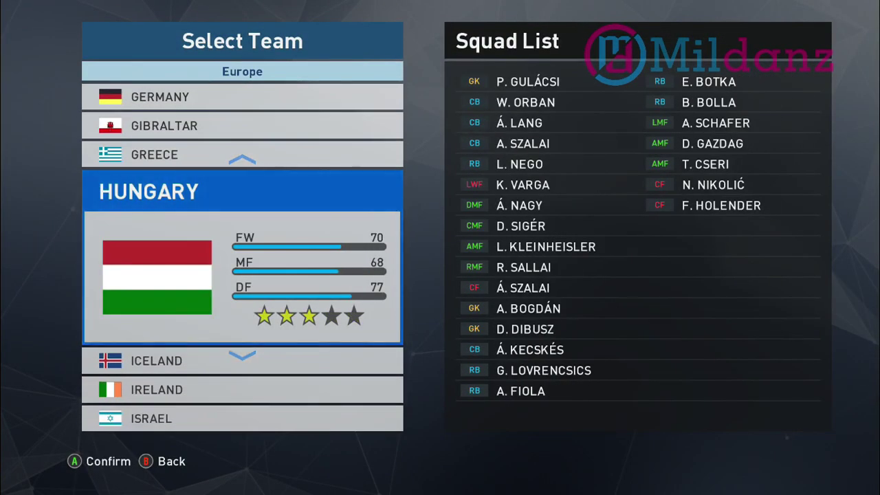
key(Return)
key(Return)
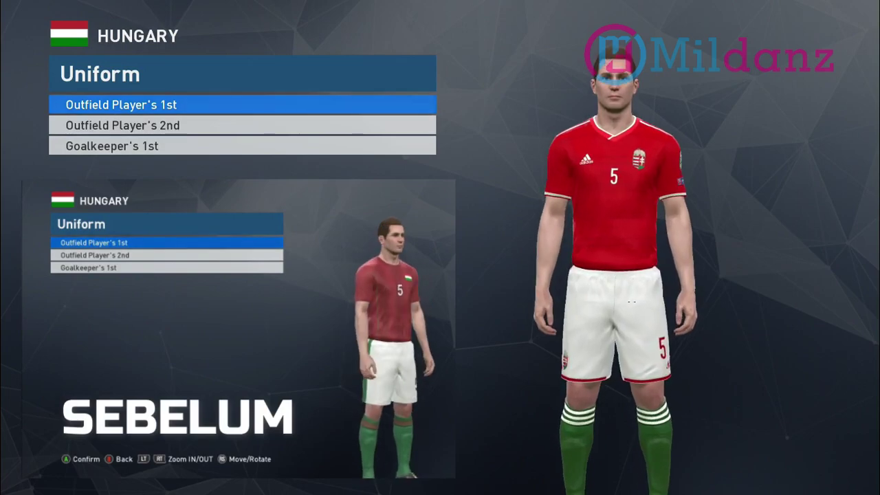
- Examine Hungary's Outfield Player's 1st kit close up and from several angles on the player model
key(Page_Up)
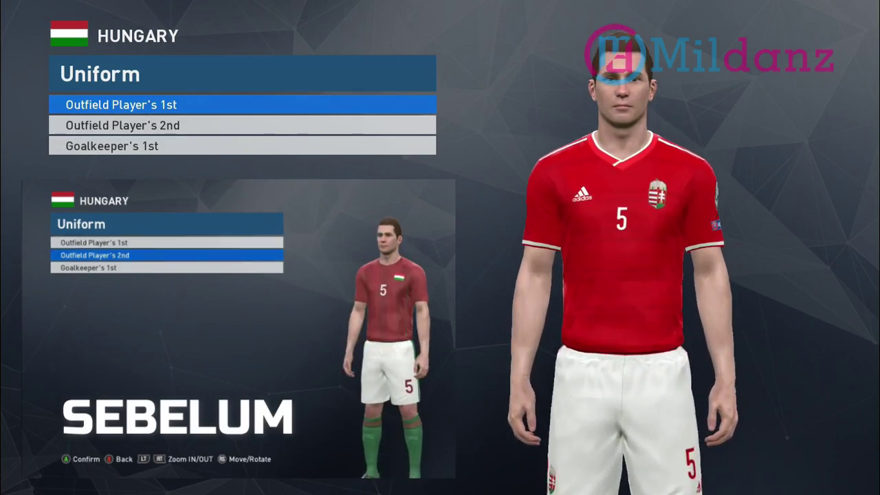
key(Right)
key(Right)
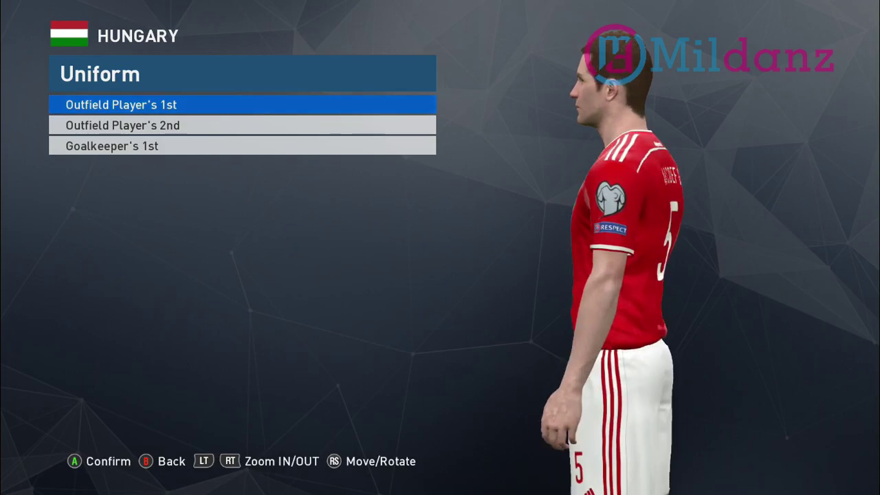
key(Right)
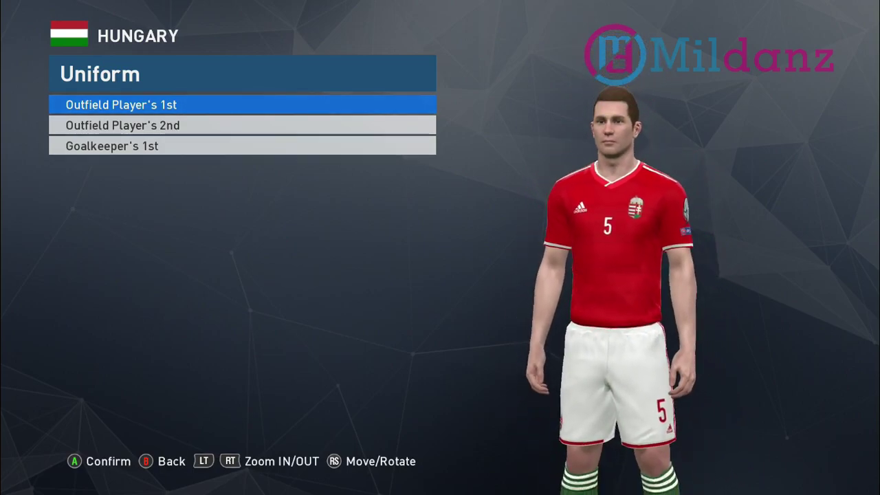
- Examine the Outfield Player's 2nd kit from the back and the side
key(Down)
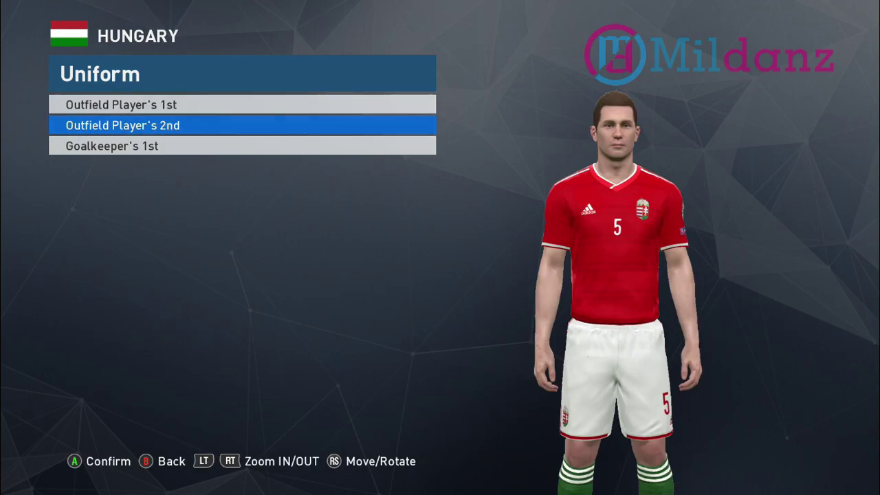
key(Right)
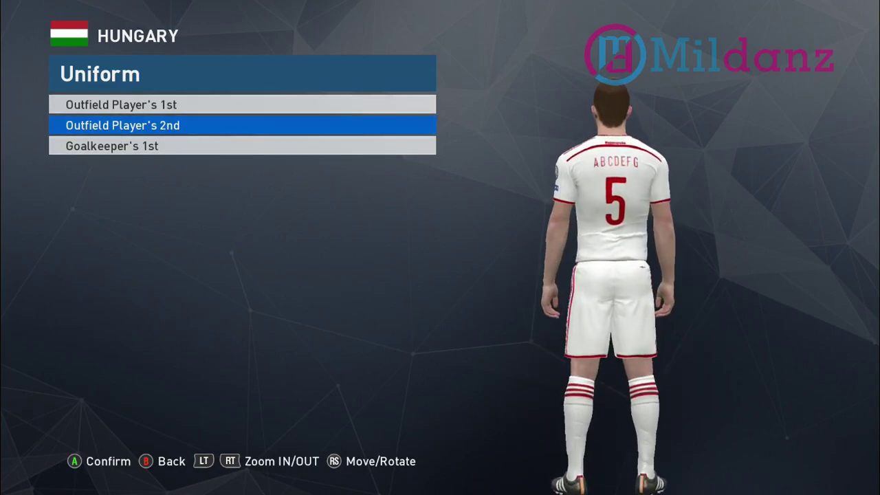
key(e)
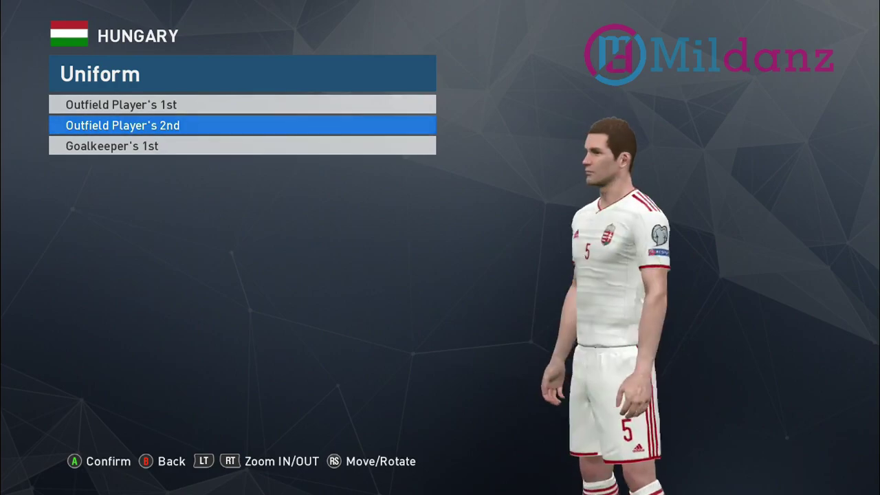
- Preview the Goalkeeper's 1st kit, and look through the outfield kits again, ending on Outfield Player's 1st
key(Down)
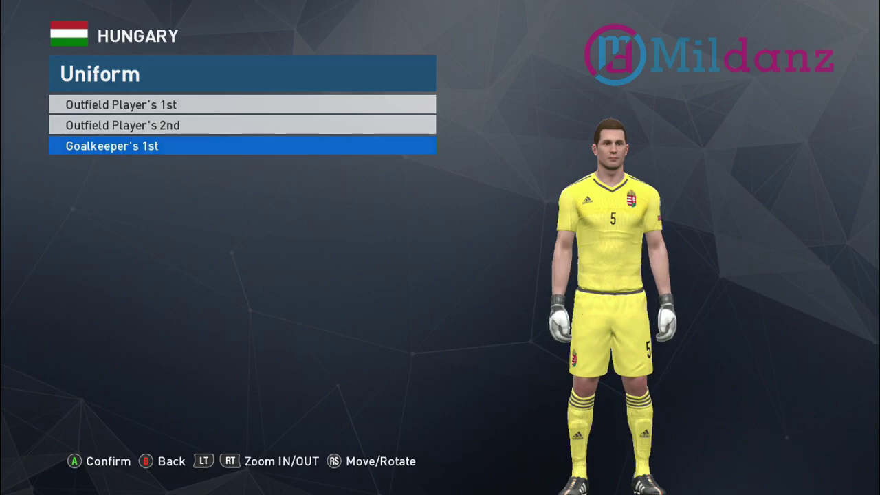
key(Up)
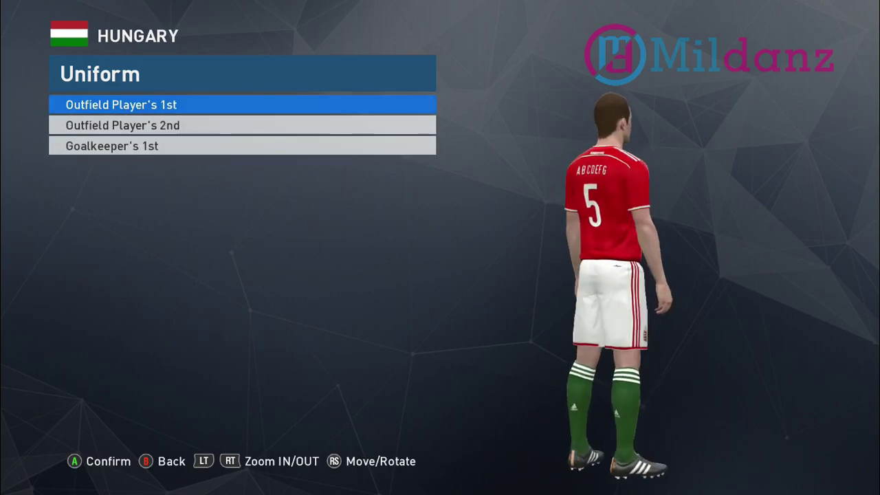
key(Down)
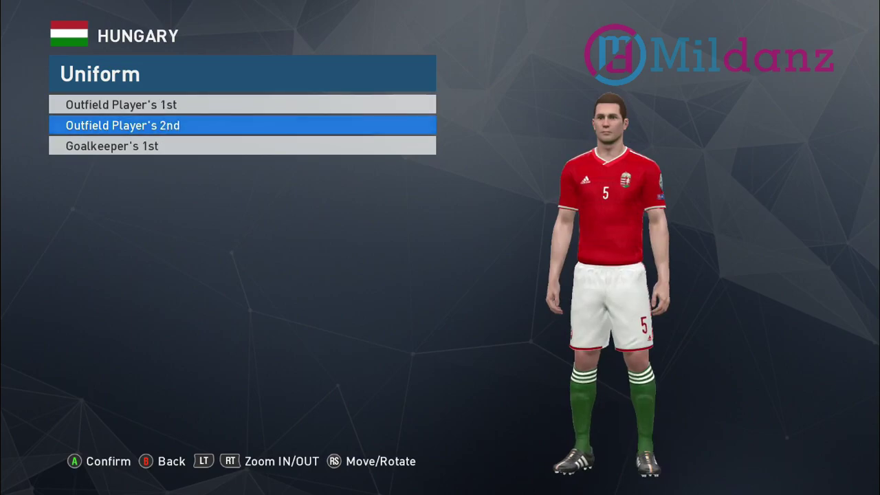
key(Down)
key(Up)
key(Up)
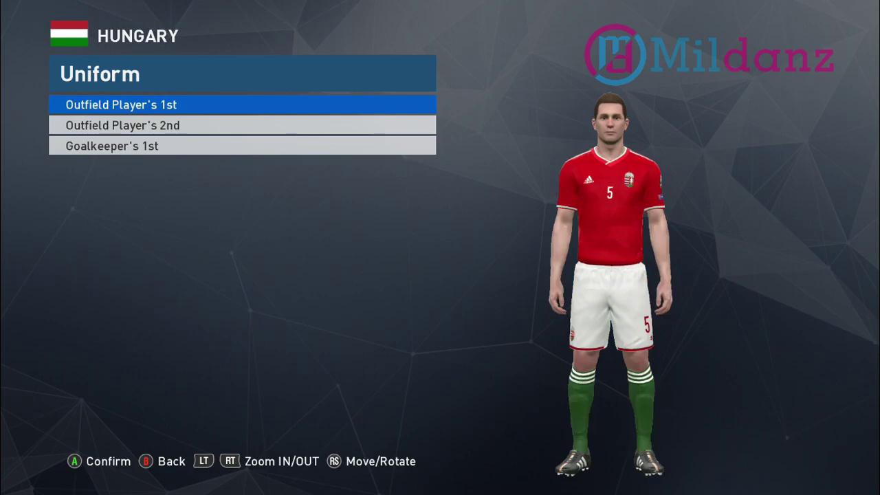